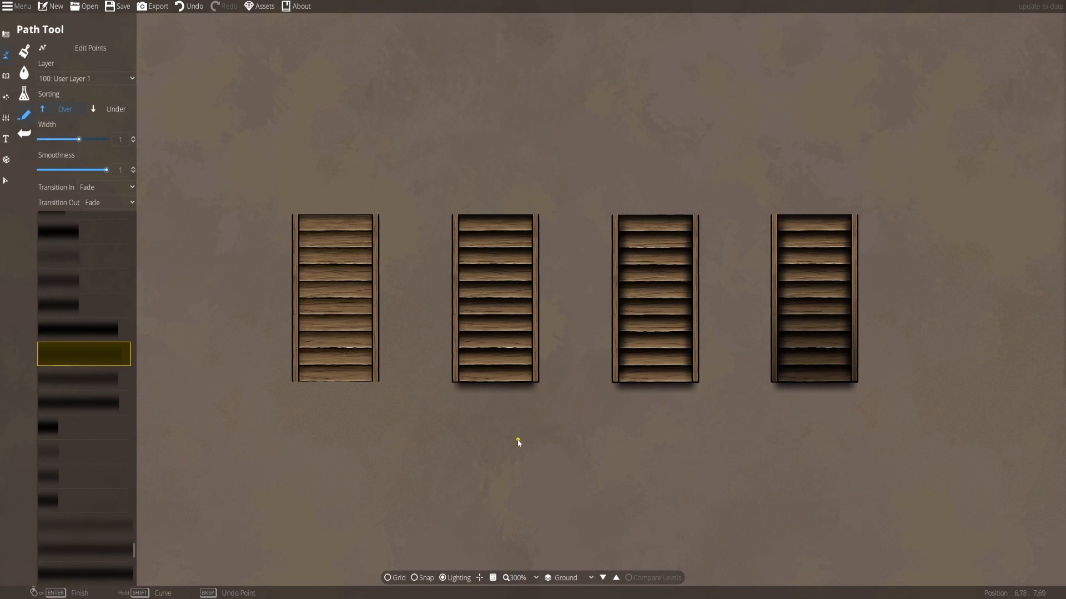
# Try drawing a vertical brown wood-plank path beside the first staircase, and undo it.
pyautogui.moveTo(518, 365); pyautogui.dragTo(648, 368)
pyautogui.scroll(3, 517, 341)
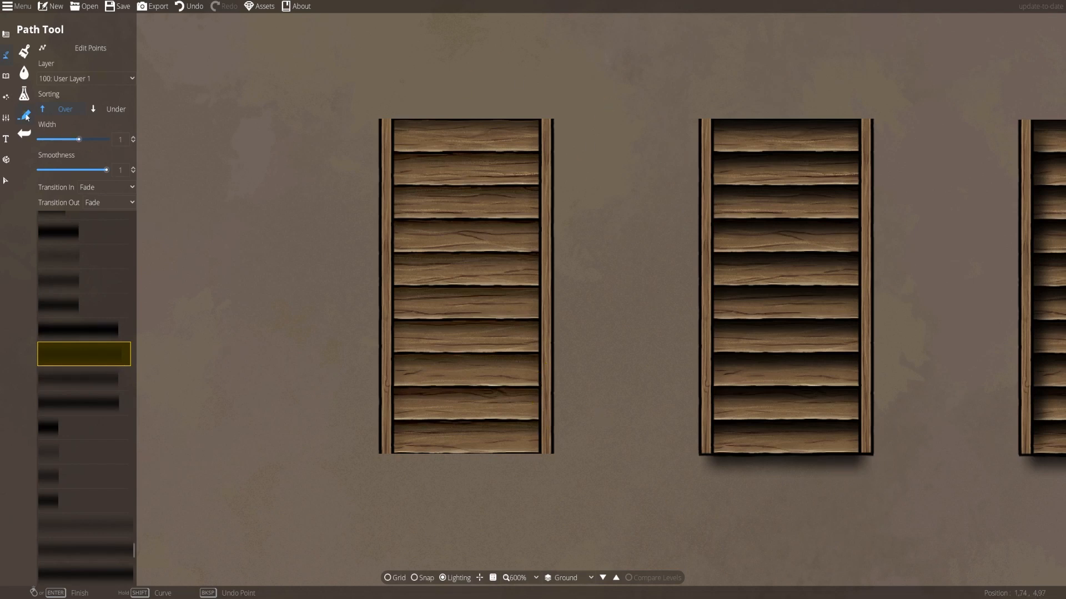
pyautogui.scroll(1, 95, 305)
pyautogui.scroll(10, 95, 377)
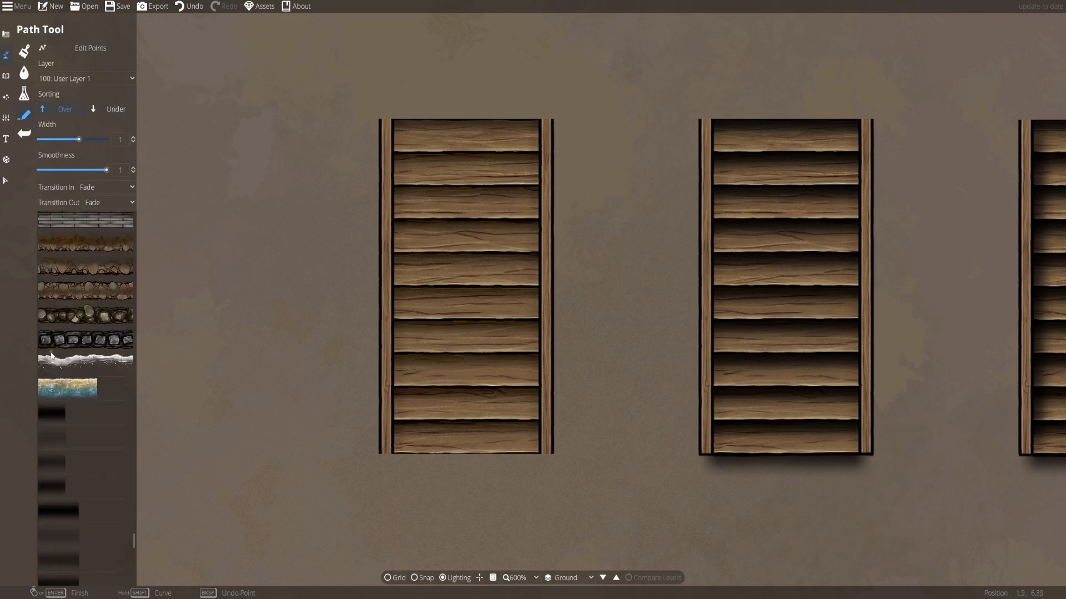
pyautogui.click(89, 393)
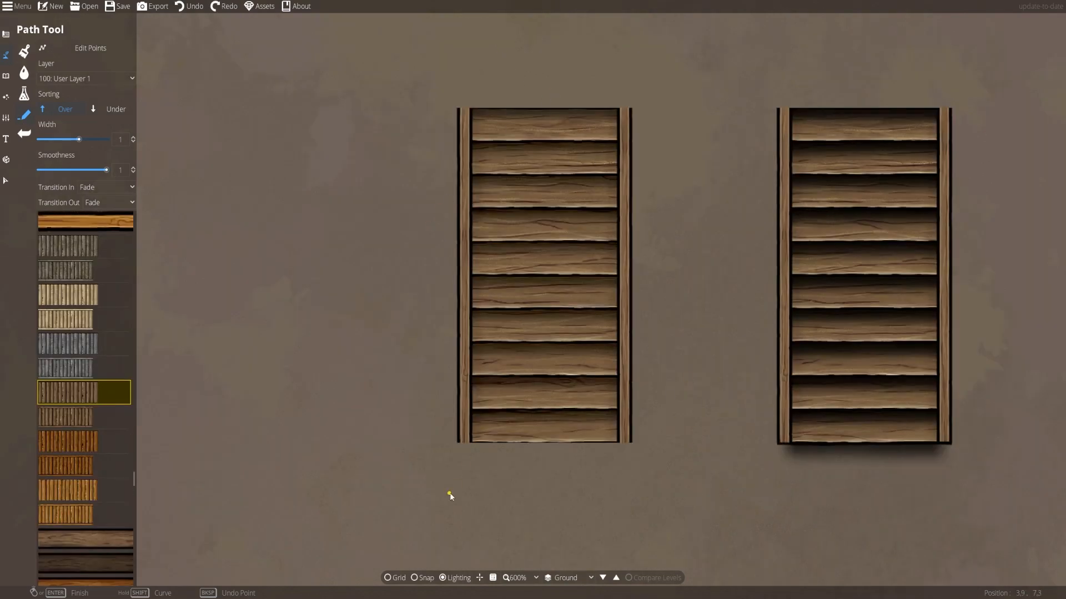
pyautogui.click(339, 444)
pyautogui.click(334, 110)
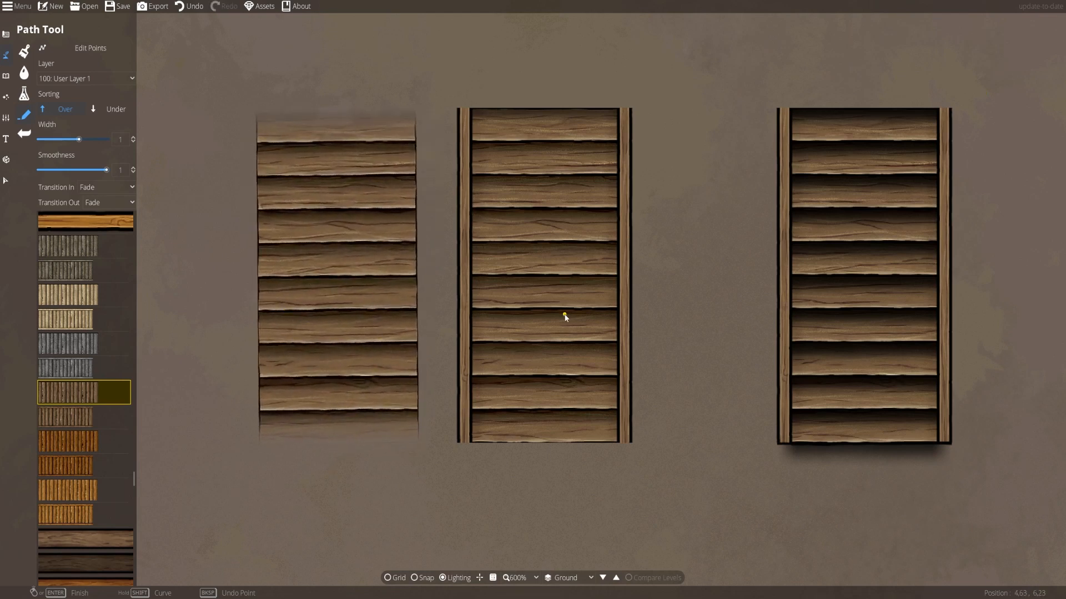
pyautogui.hotkey('ctrl', 'z')
pyautogui.moveTo(684, 346); pyautogui.dragTo(623, 382)
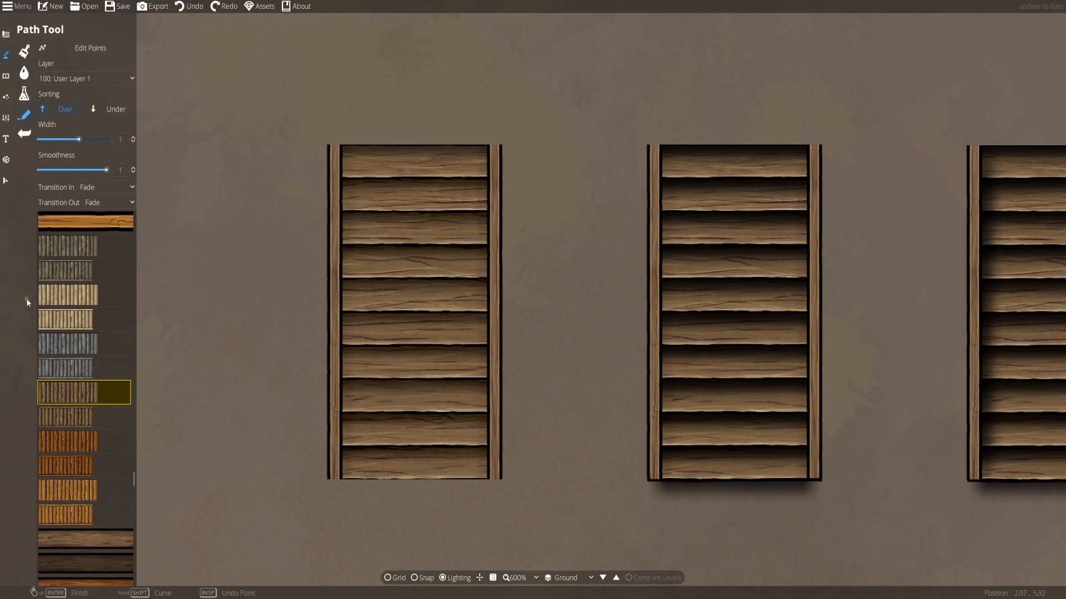
# Find the large shadow paths in the path assets and select the variant listed directly below ShadowPathLarge50.
pyautogui.scroll(-15, 72, 371)
pyautogui.scroll(-10, 82, 375)
pyautogui.scroll(-8, 101, 376)
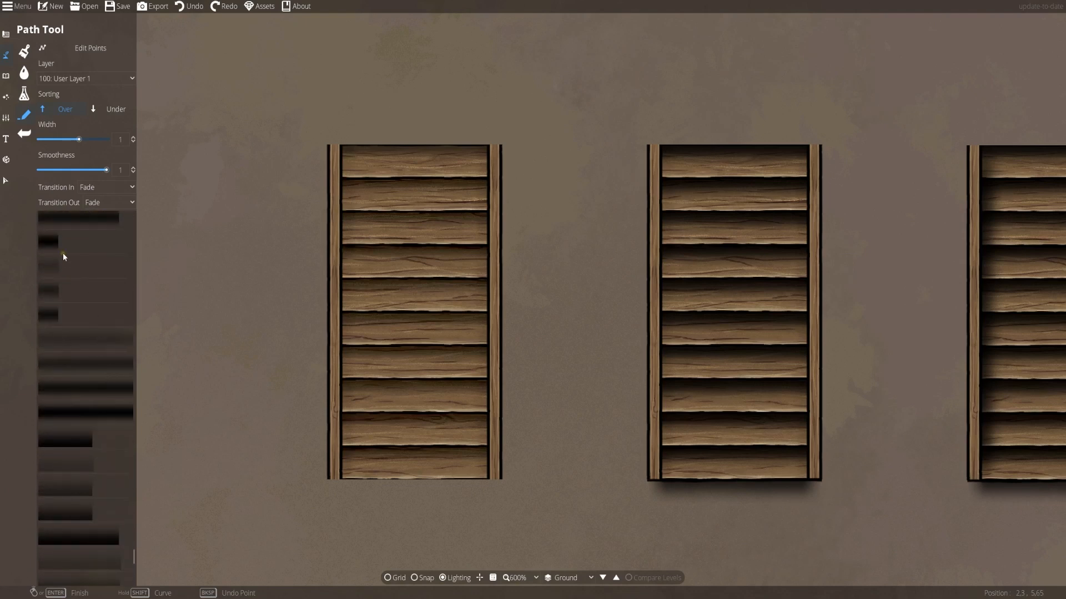
pyautogui.scroll(-3, 81, 404)
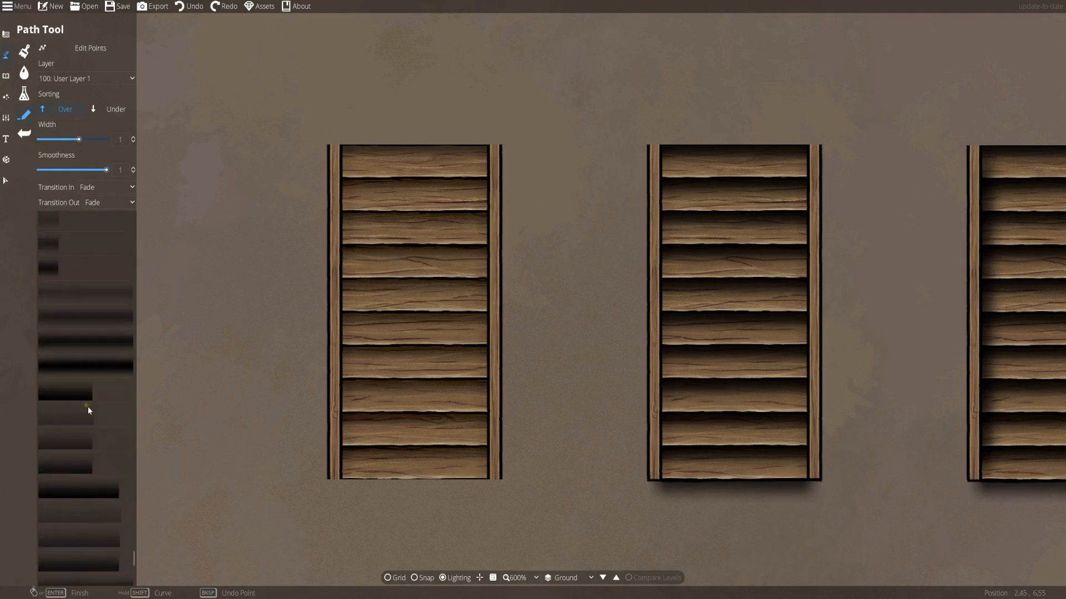
pyautogui.click(80, 395)
pyautogui.click(75, 352)
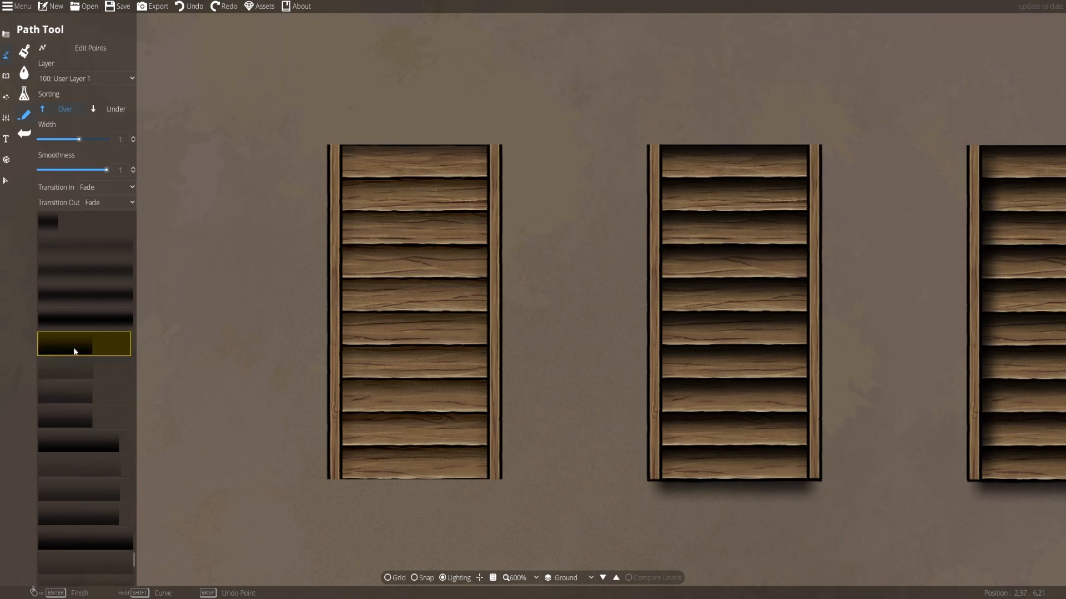
pyautogui.click(77, 424)
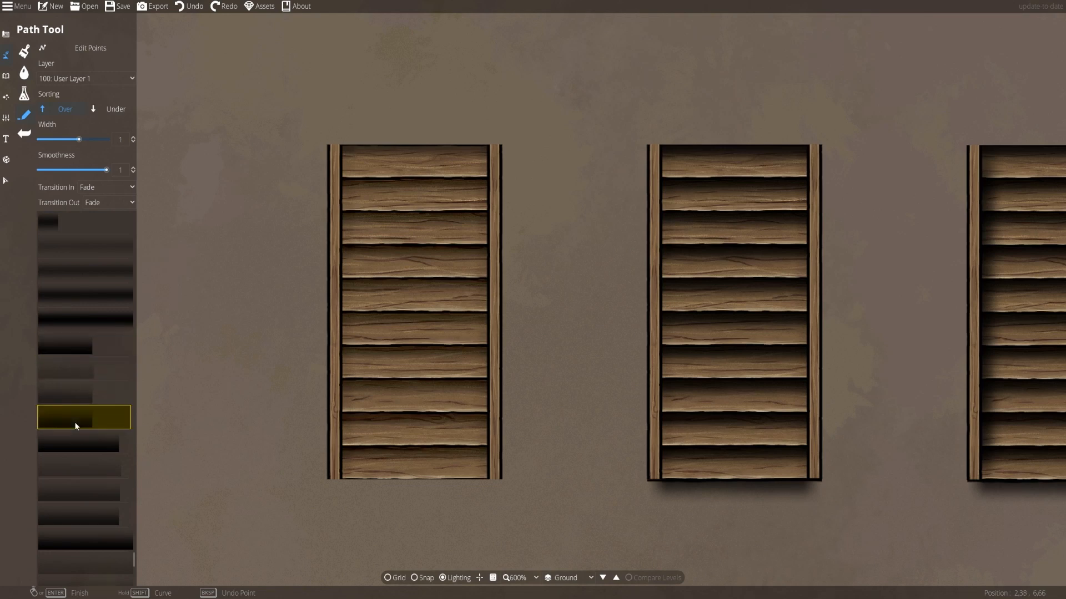
pyautogui.click(74, 396)
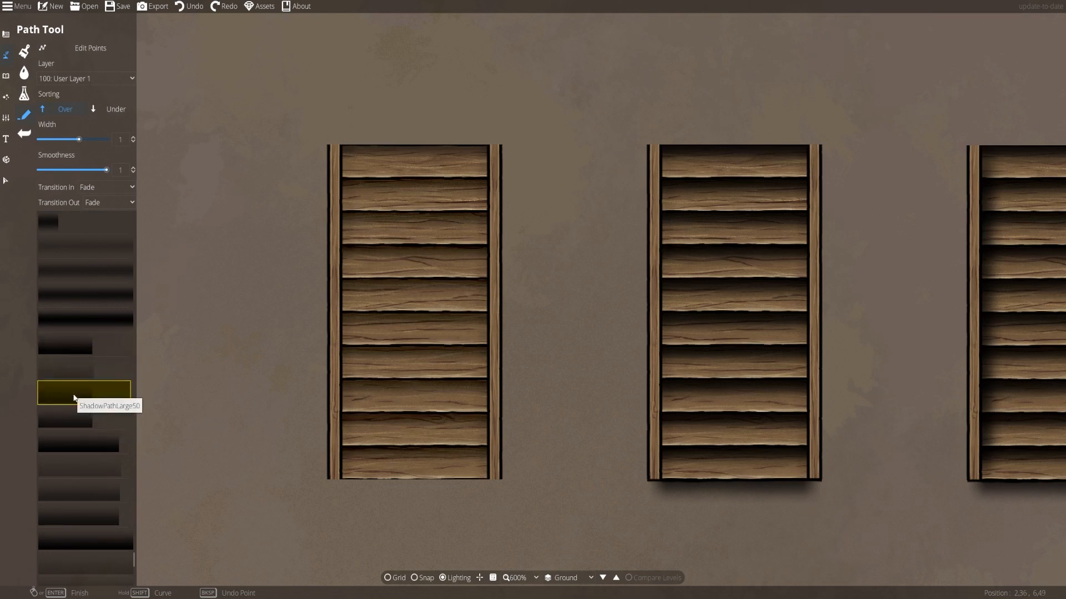
pyautogui.click(72, 425)
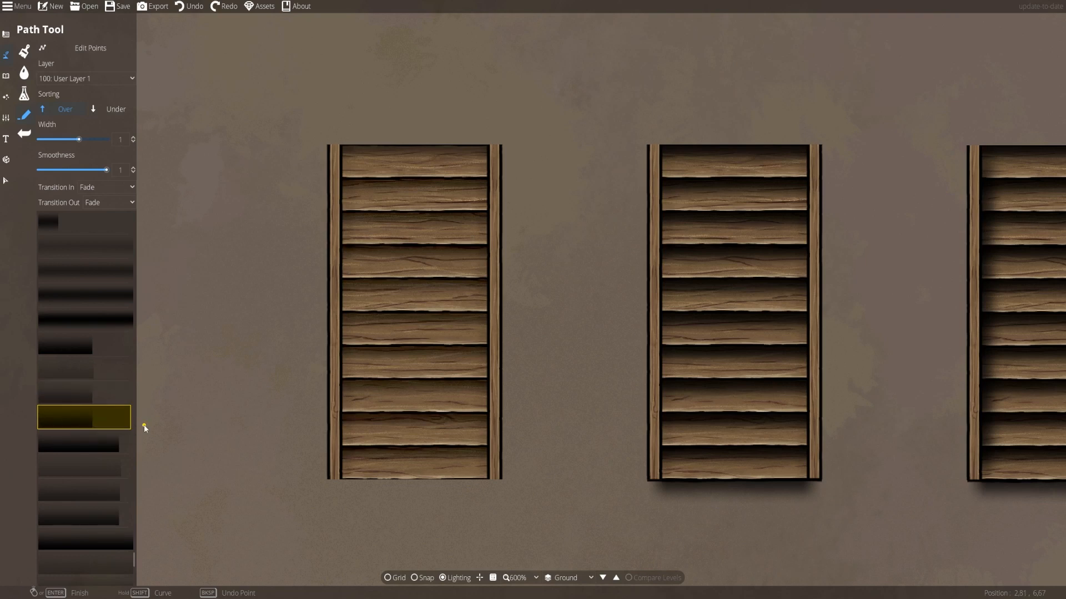
pyautogui.click(72, 399)
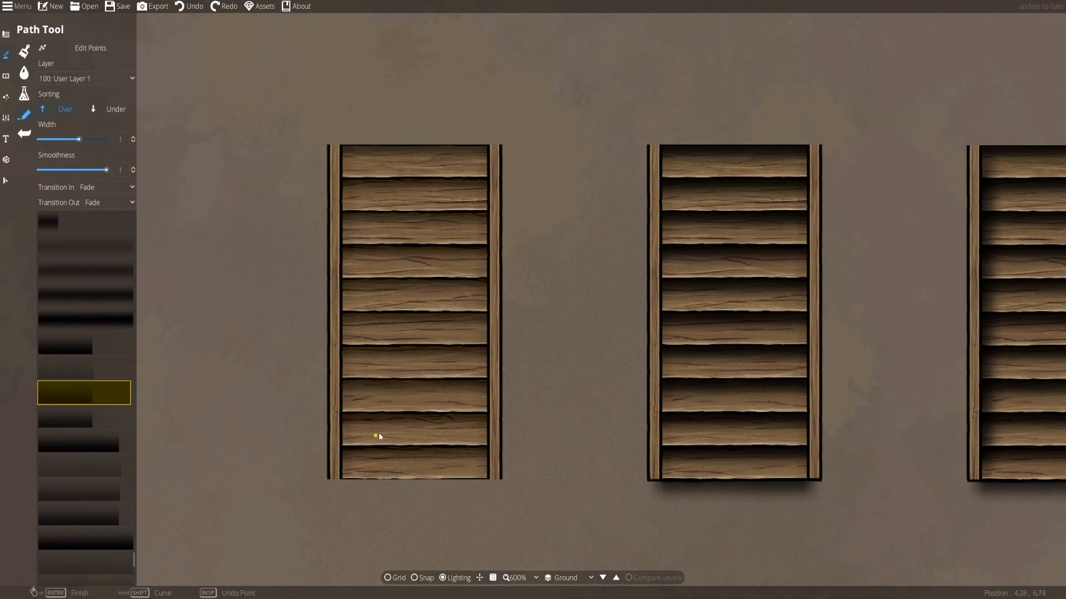
pyautogui.click(92, 411)
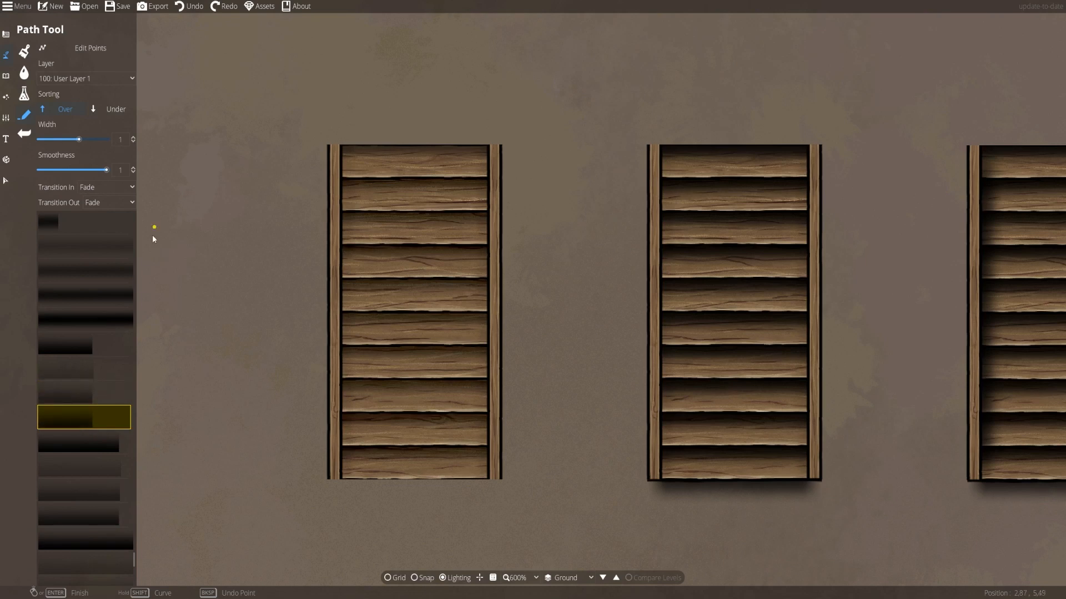
pyautogui.click(66, 400)
pyautogui.click(67, 425)
# Set the path width to 0.1 and both Transition In and Transition Out to None.
pyautogui.moveTo(80, 140); pyautogui.dragTo(10, 142)
pyautogui.scroll(1, 395, 443)
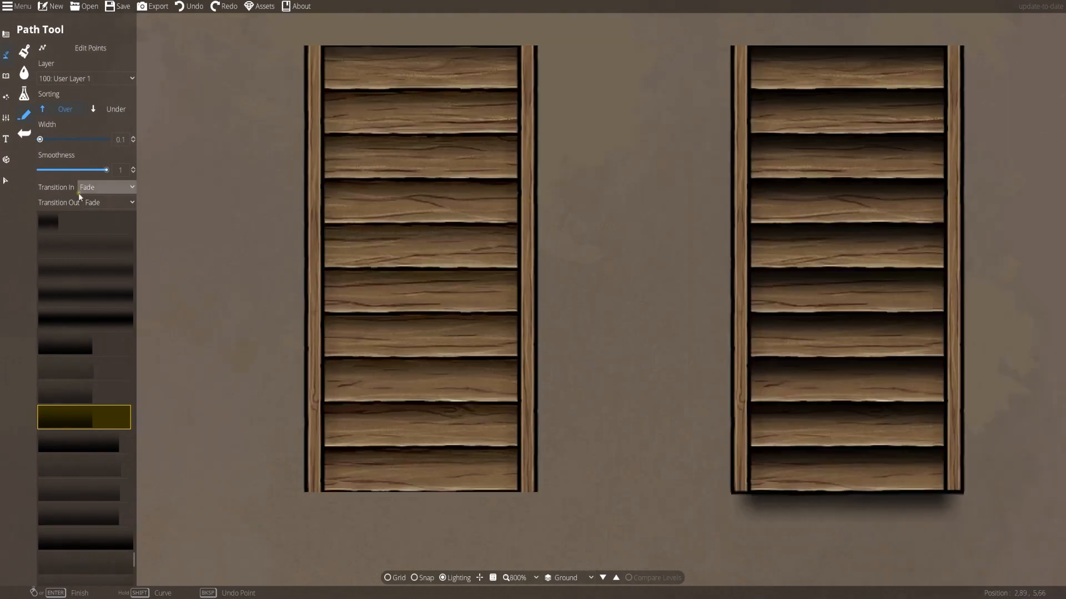
pyautogui.click(110, 202)
pyautogui.click(110, 204)
pyautogui.click(108, 203)
pyautogui.click(96, 216)
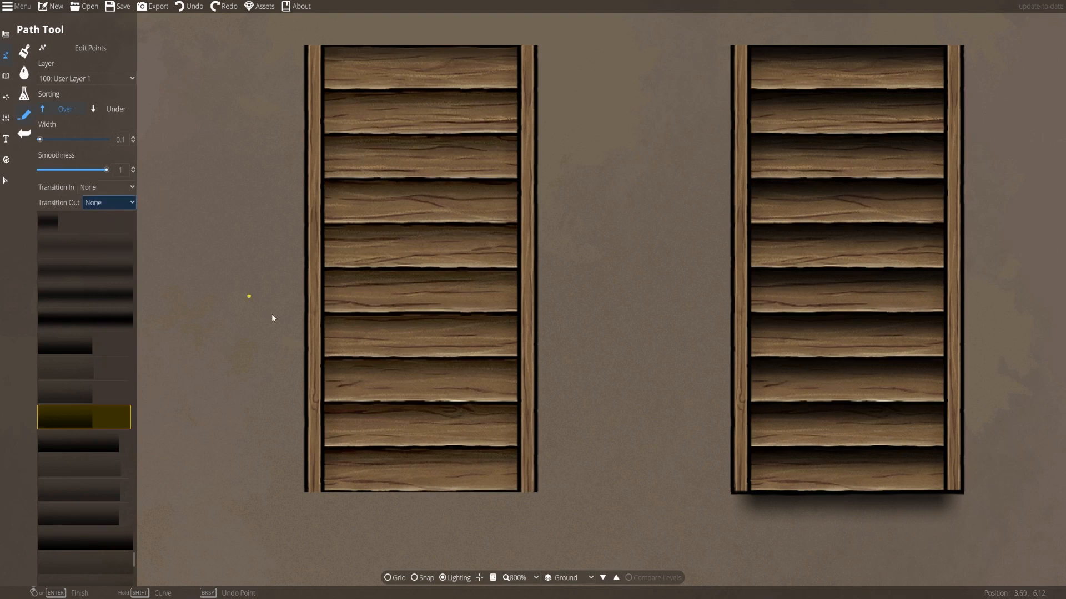
# Draw shadow paths from right to left along the upper edges of the first staircase's two lowest steps.
pyautogui.click(518, 445)
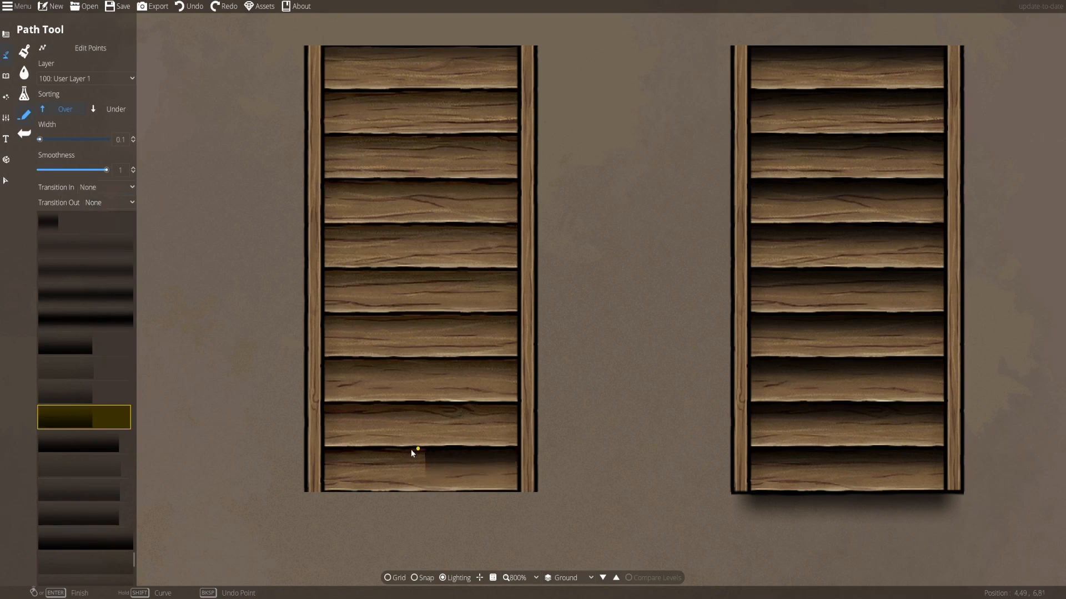
pyautogui.rightClick(321, 446)
pyautogui.click(519, 403)
pyautogui.rightClick(322, 403)
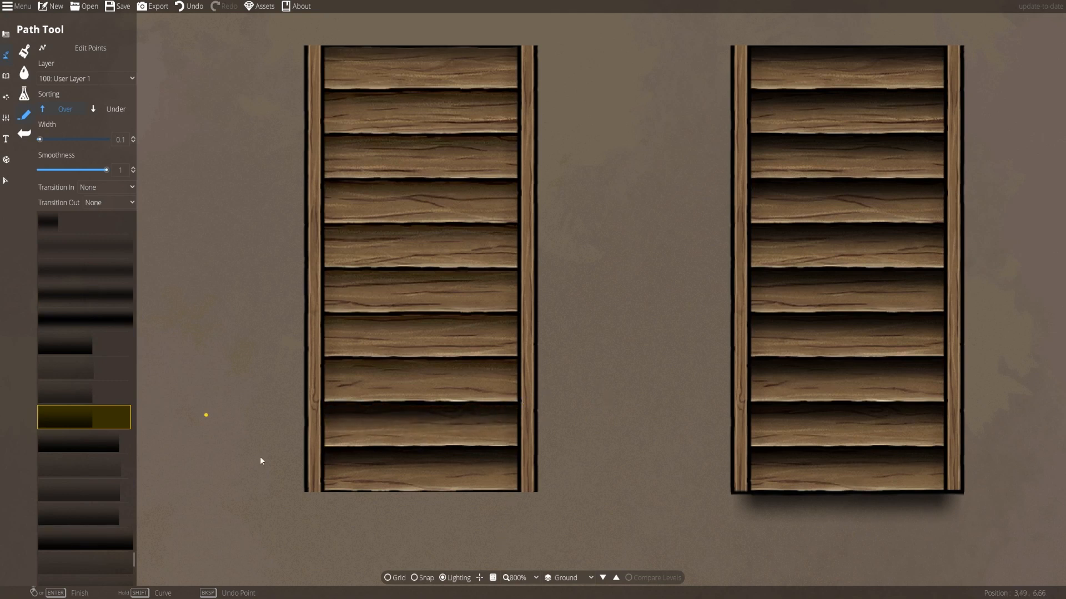
# Examine with the Select tool how the shadow paths lie on the second staircase's steps and lower edge.
pyautogui.click(6, 181)
pyautogui.moveTo(584, 406); pyautogui.dragTo(524, 406)
pyautogui.moveTo(707, 479); pyautogui.dragTo(631, 436)
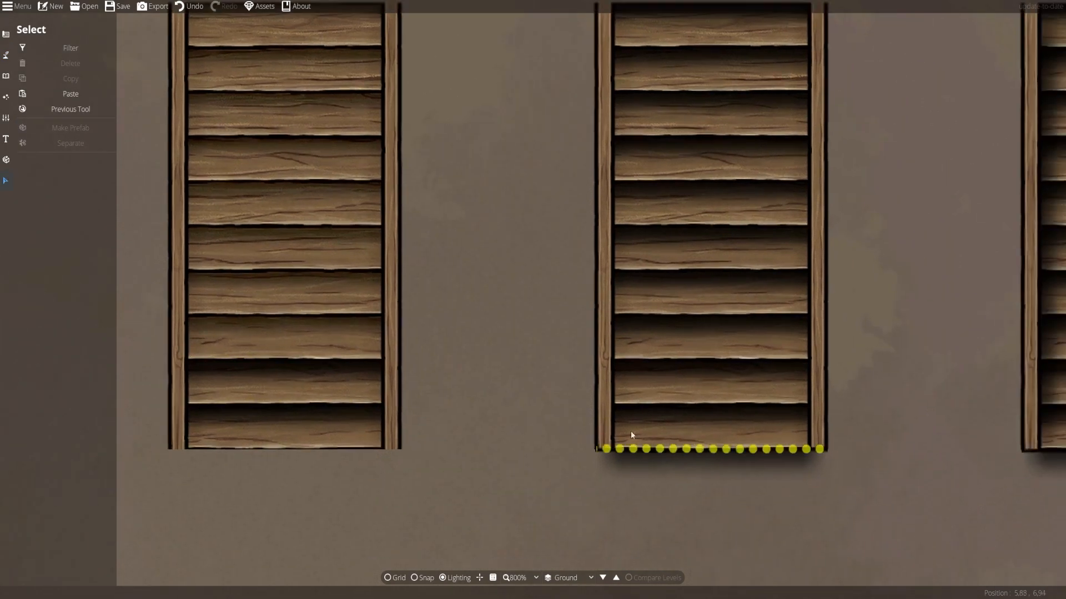
pyautogui.moveTo(557, 324); pyautogui.dragTo(438, 376)
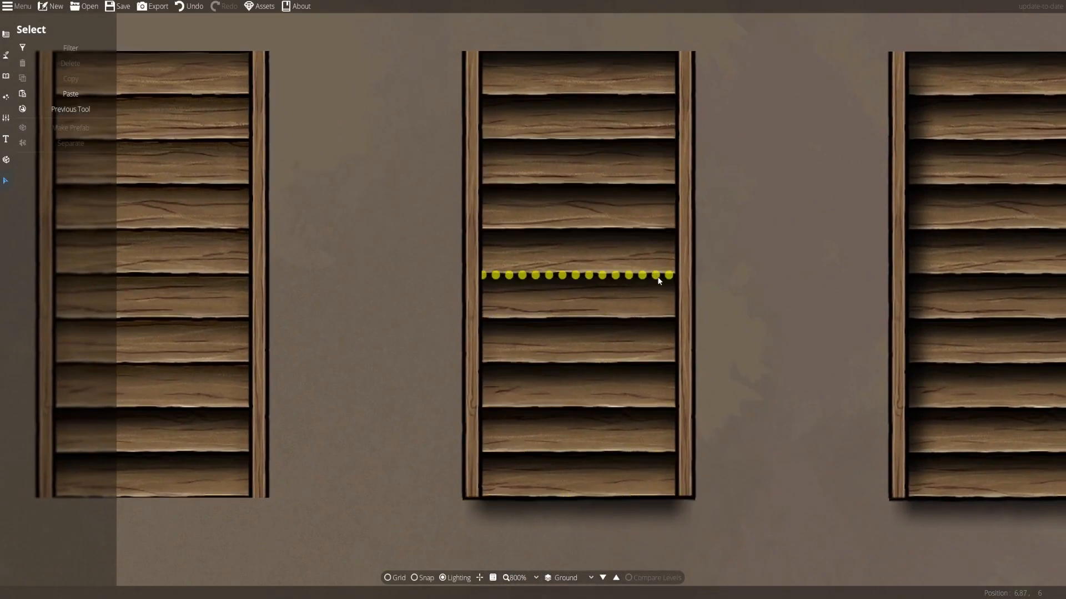
pyautogui.moveTo(710, 407); pyautogui.dragTo(880, 405)
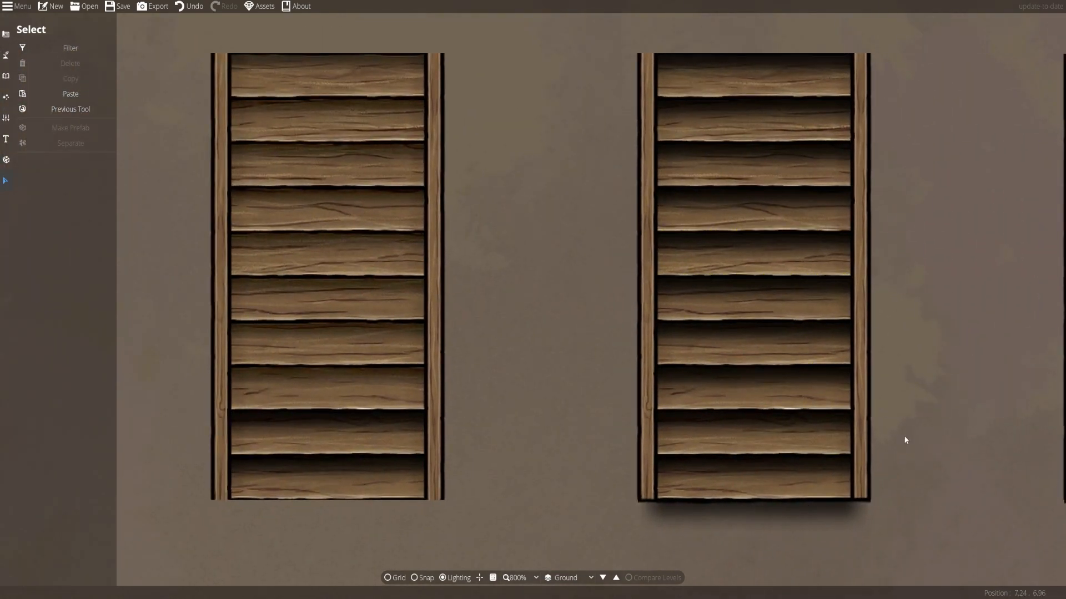
pyautogui.moveTo(871, 365); pyautogui.dragTo(683, 368)
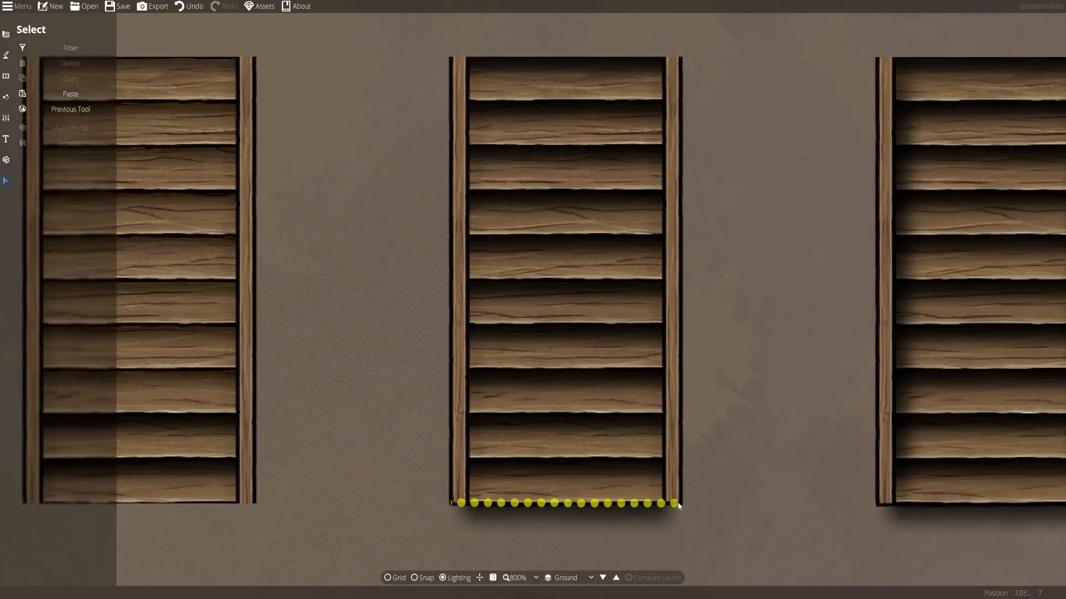
pyautogui.moveTo(679, 450); pyautogui.dragTo(697, 395)
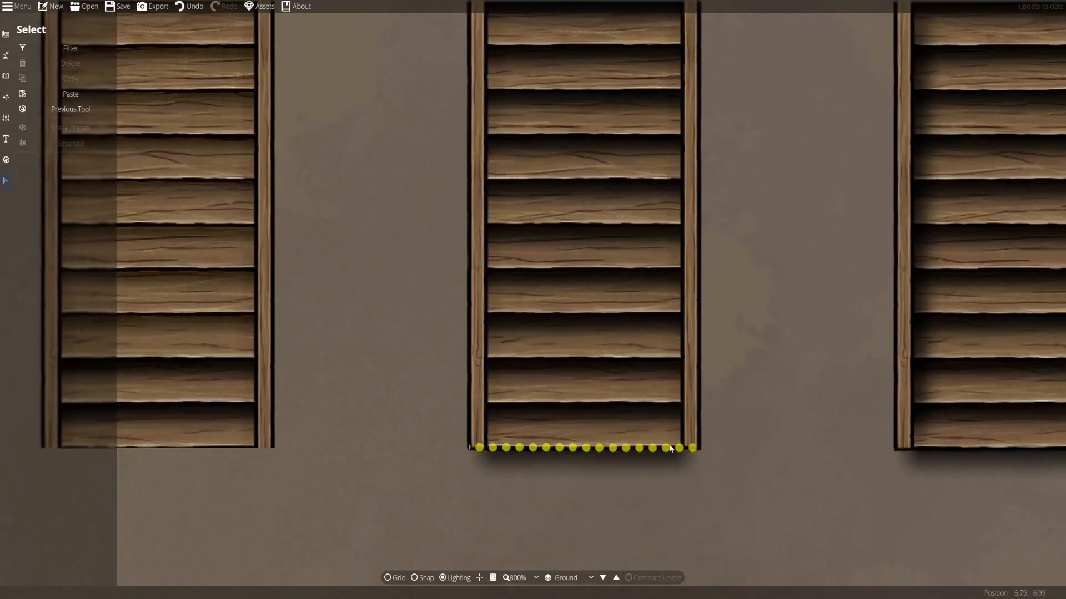
pyautogui.moveTo(386, 481); pyautogui.dragTo(550, 360)
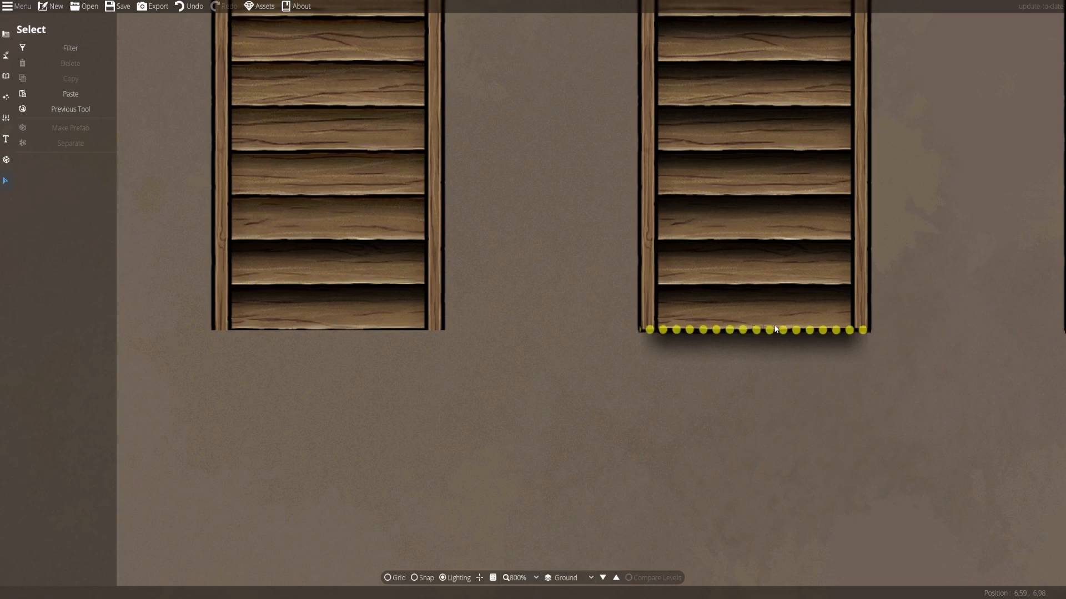
pyautogui.moveTo(465, 414); pyautogui.dragTo(459, 475)
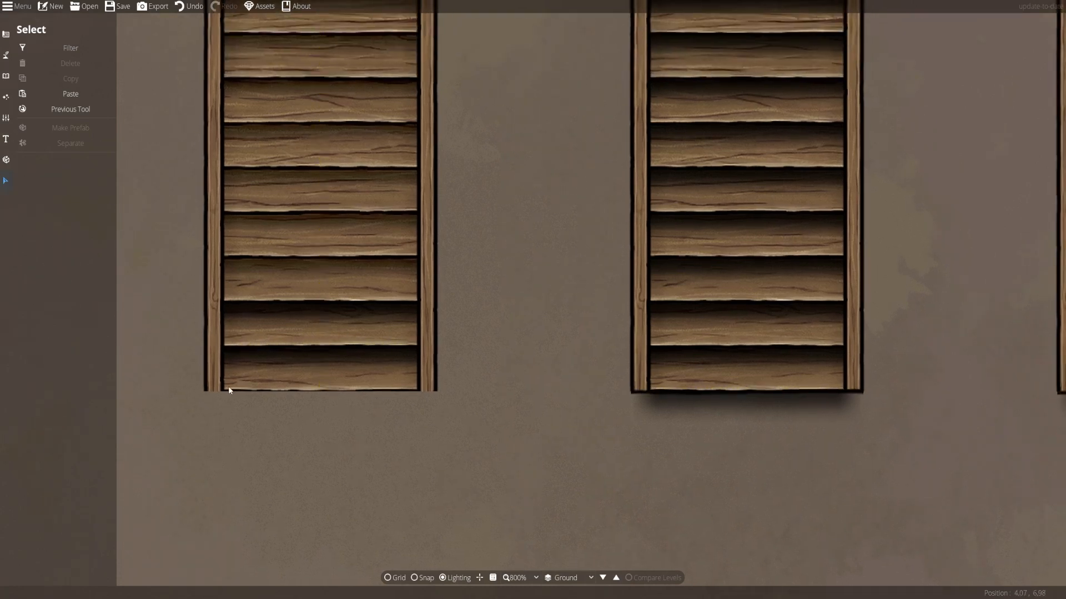
# Return to the Path Tool and set both Transition In and Transition Out to Fade.
pyautogui.click(6, 55)
pyautogui.click(313, 429)
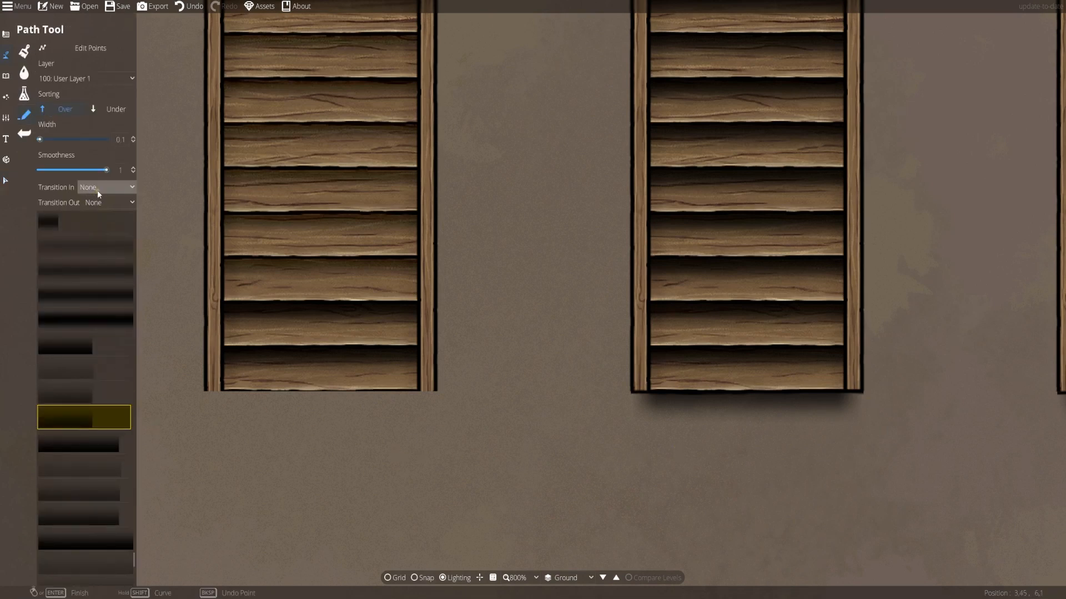
pyautogui.click(90, 203)
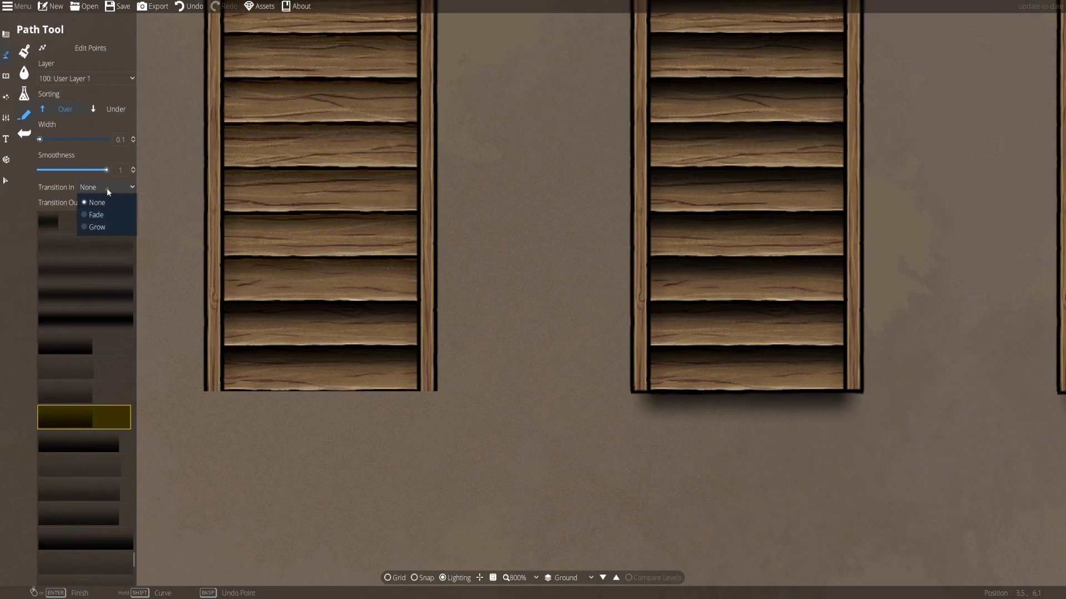
pyautogui.click(111, 216)
pyautogui.click(95, 204)
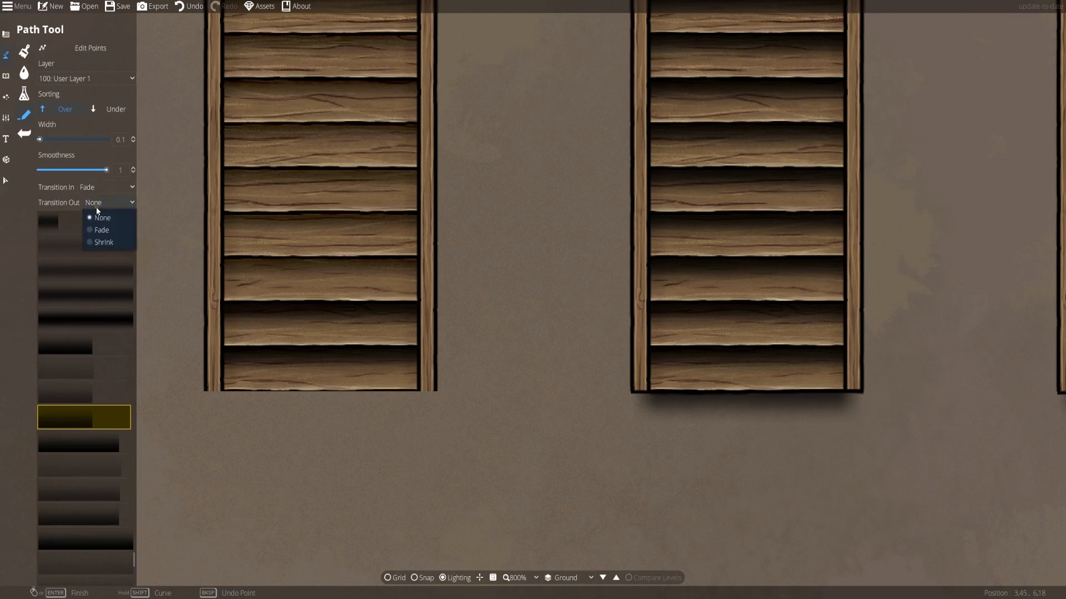
pyautogui.click(105, 231)
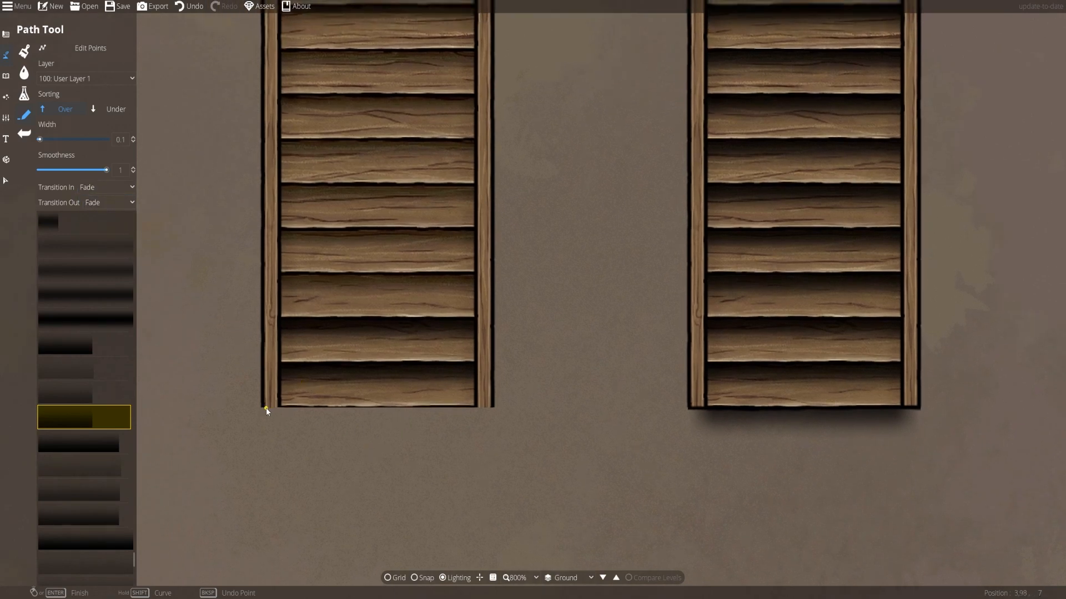
# Try drawing a short shadow path from left to right at the first staircase's lower left corner, and undo it.
pyautogui.click(263, 410)
pyautogui.rightClick(330, 413)
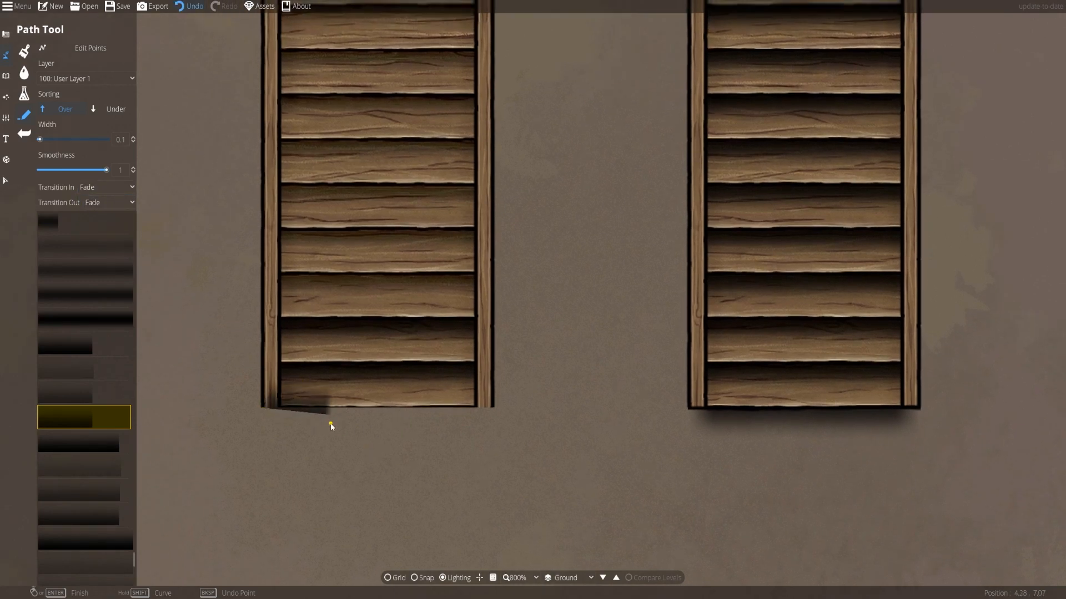
pyautogui.hotkey('ctrl', 'z')
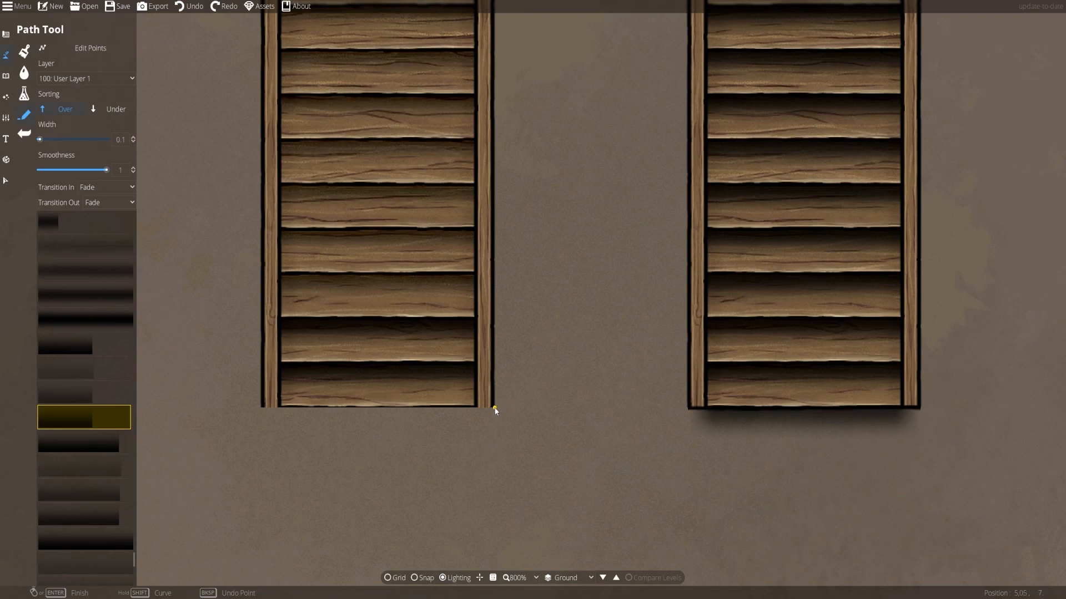
# Draw a faded shadow path from right to left along the full lower edge of the first staircase.
pyautogui.click(493, 409)
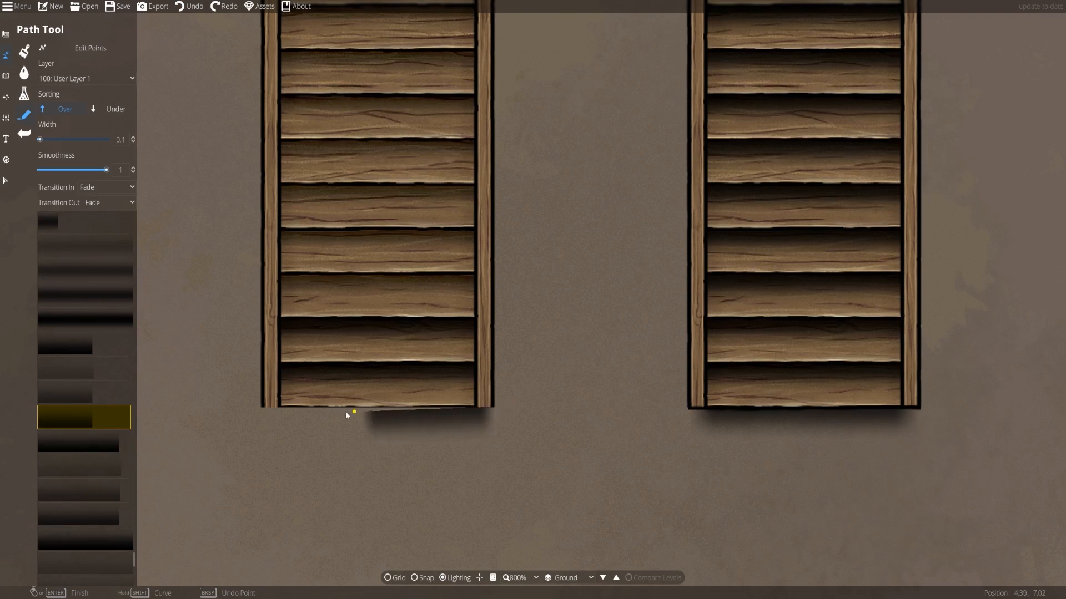
pyautogui.rightClick(260, 410)
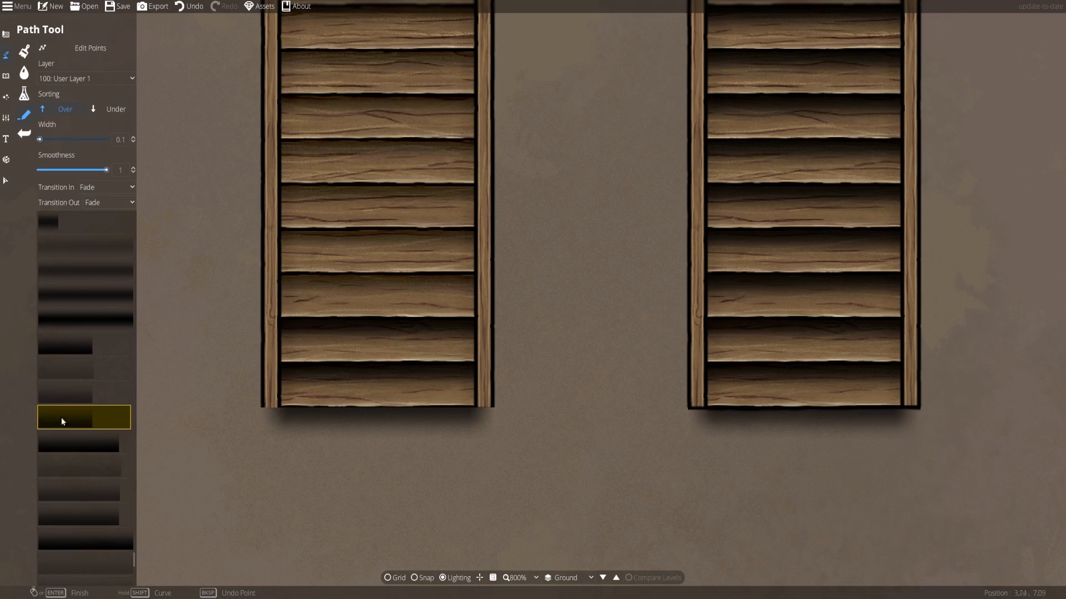
# Choose the thin solid black line path and set its width to 1.
pyautogui.scroll(10, 88, 510)
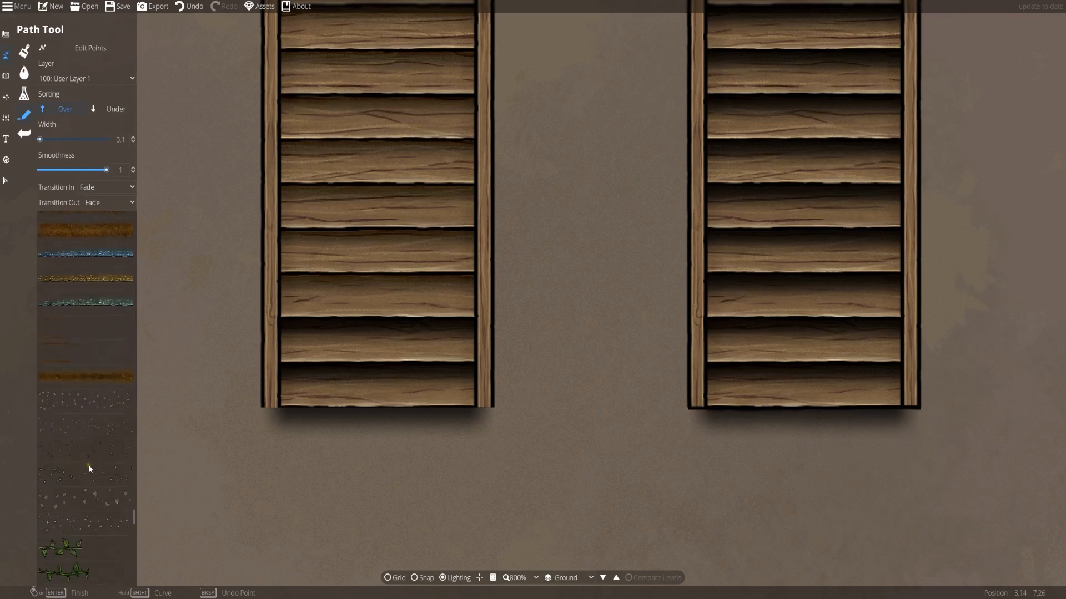
pyautogui.scroll(15, 92, 465)
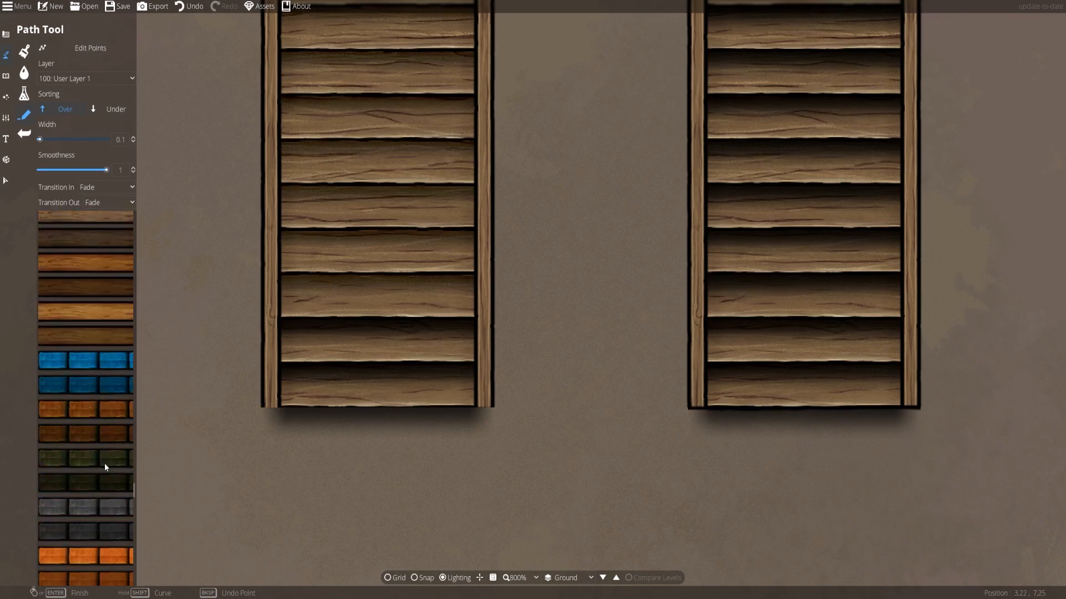
pyautogui.scroll(15, 103, 454)
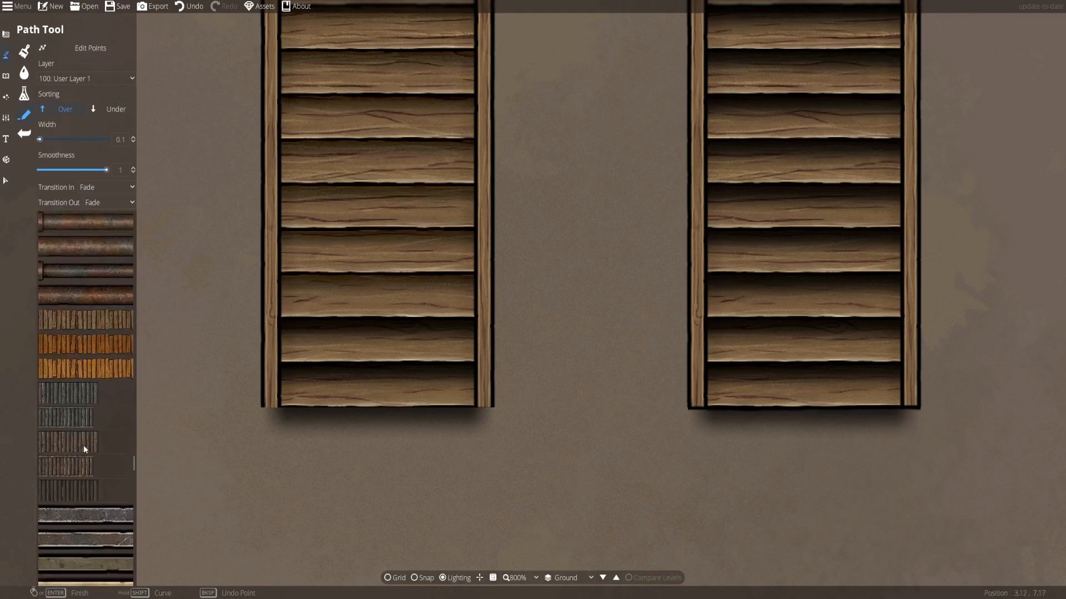
pyautogui.scroll(15, 89, 441)
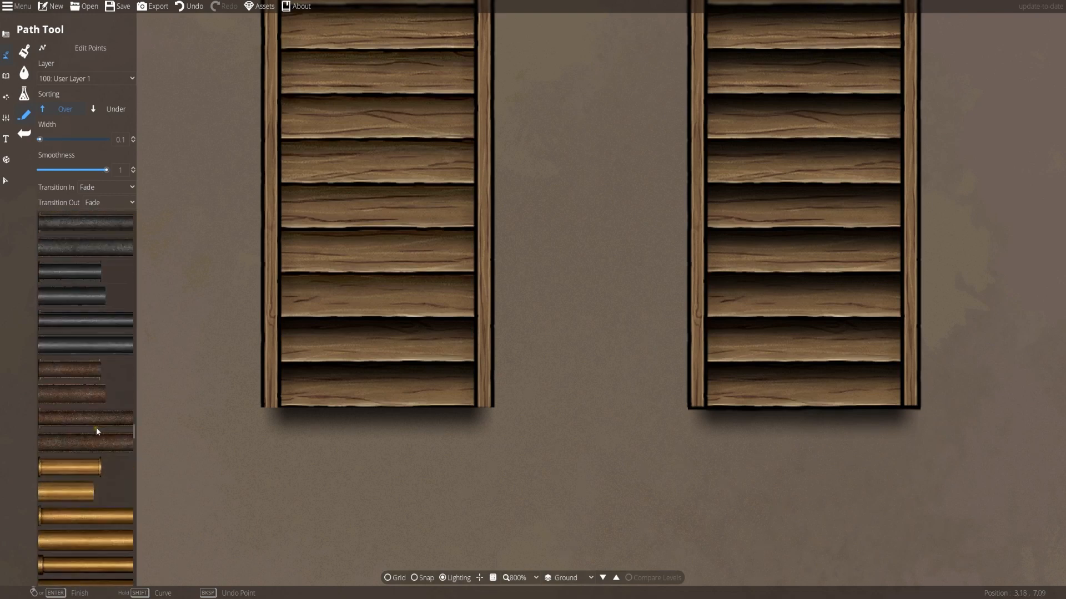
pyautogui.scroll(8, 100, 431)
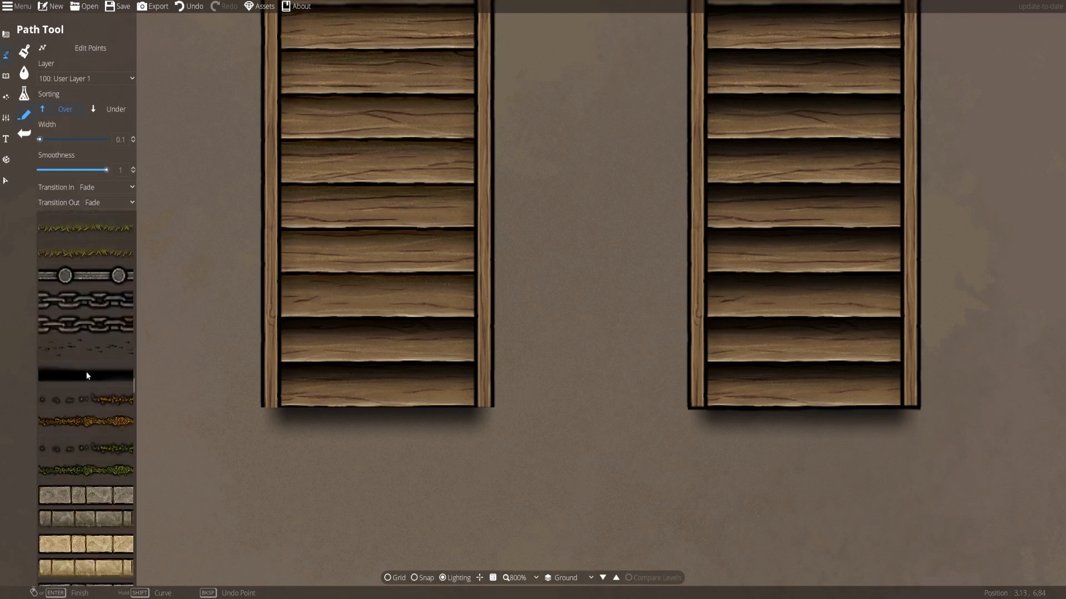
pyautogui.click(86, 374)
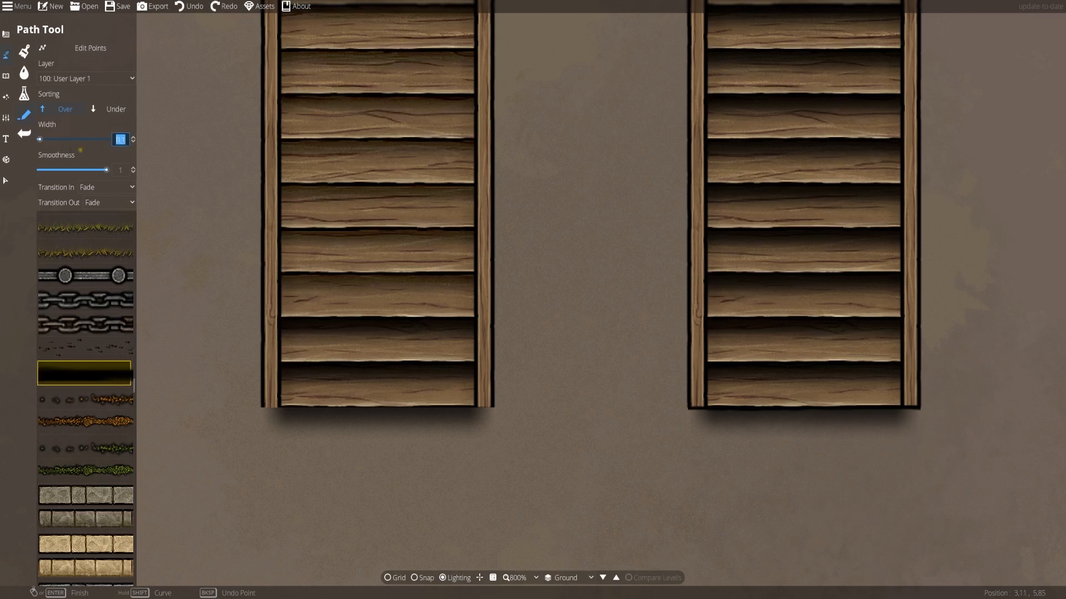
pyautogui.write('1')
pyautogui.press('Return')
# Try drawing faded black line paths below the first staircase, and undo them.
pyautogui.moveTo(273, 457)
pyautogui.mouseDown()
pyautogui.moveTo(445, 464)
pyautogui.moveTo(509, 452)
pyautogui.mouseUp()
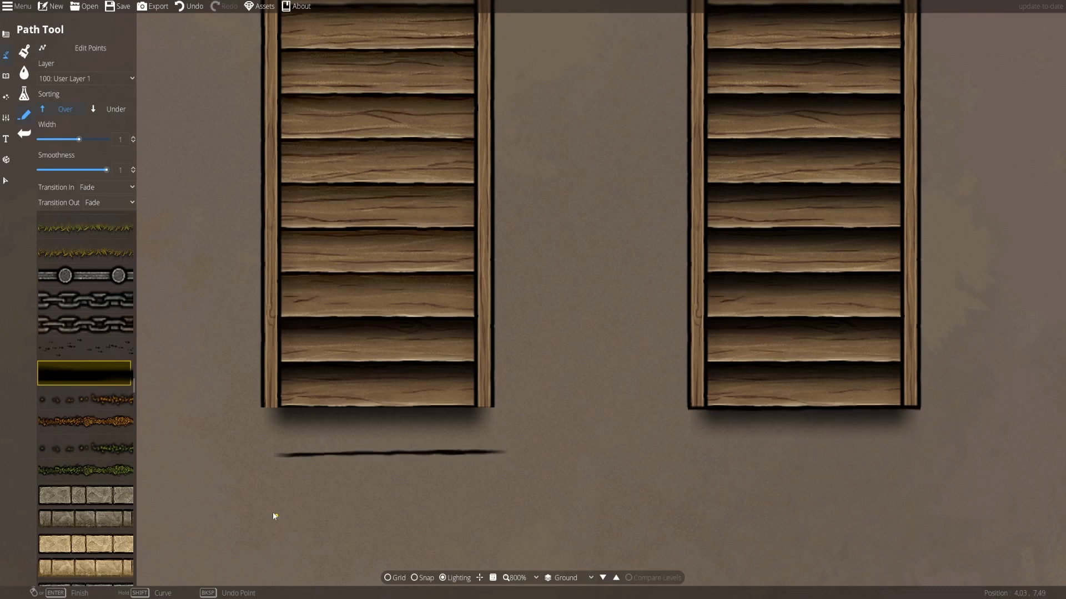
pyautogui.moveTo(256, 458); pyautogui.dragTo(503, 487)
pyautogui.hotkey('ctrl', 'z')
pyautogui.hotkey('ctrl', 'z')
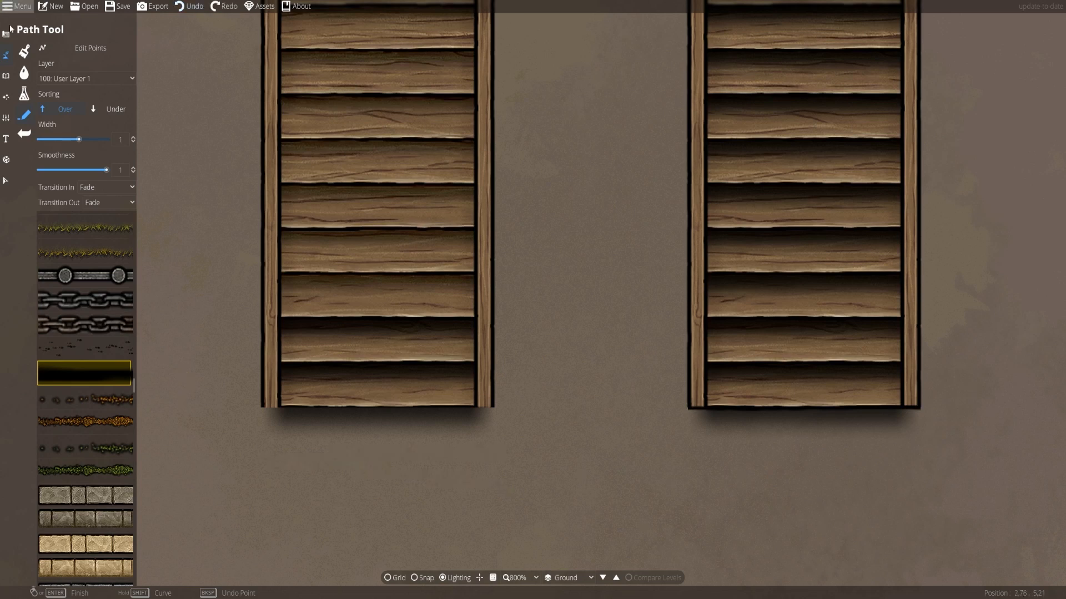
# Set Transition In and Transition Out to None and draw a black line path along the first staircase's lower edge.
pyautogui.click(97, 191)
pyautogui.click(98, 203)
pyautogui.click(109, 203)
pyautogui.click(97, 218)
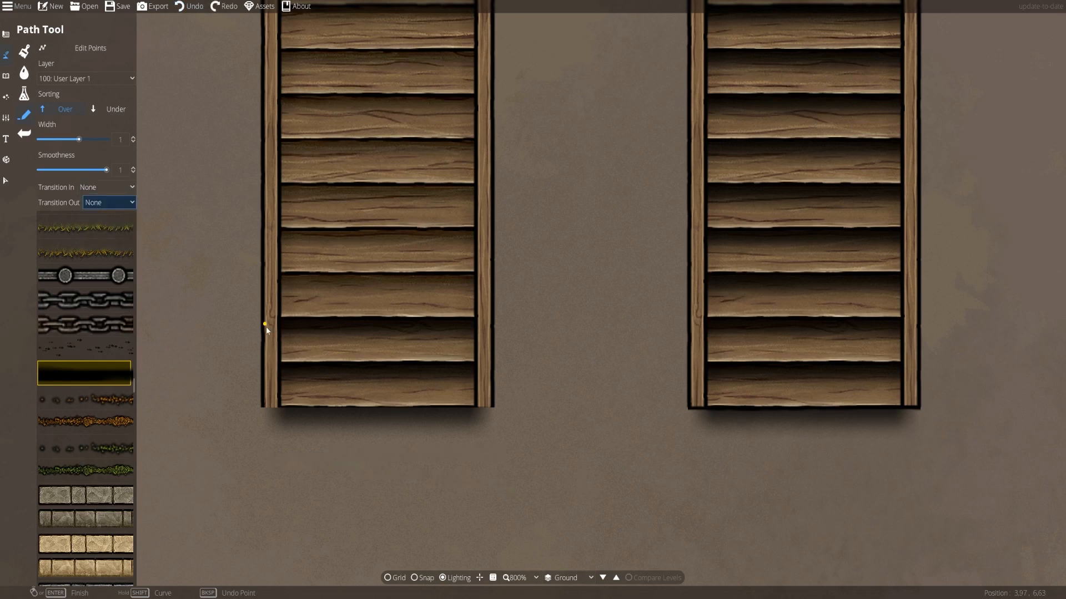
pyautogui.click(262, 408)
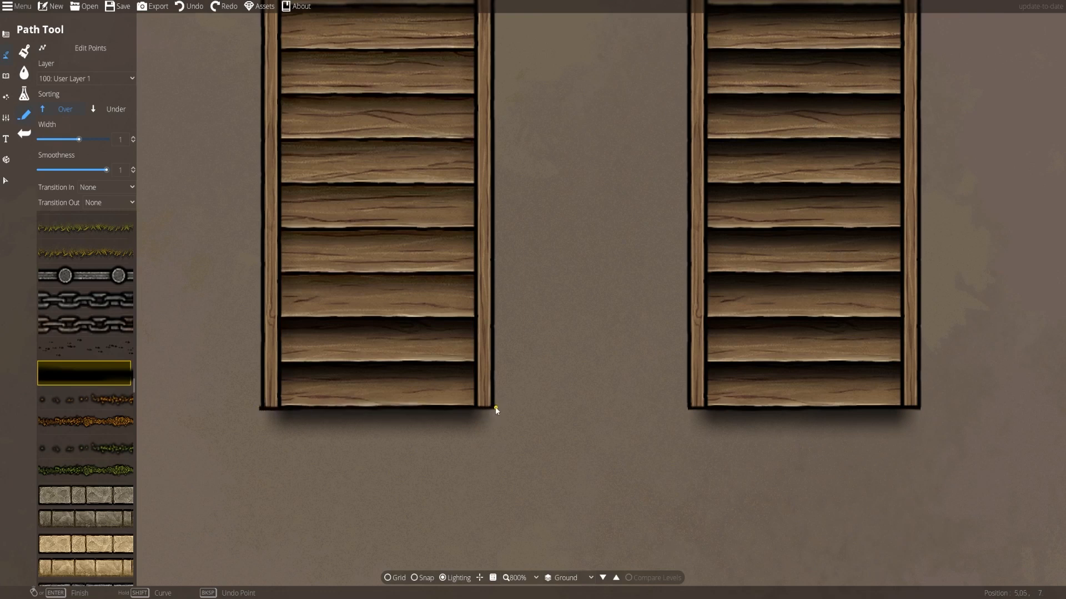
pyautogui.press('Return')
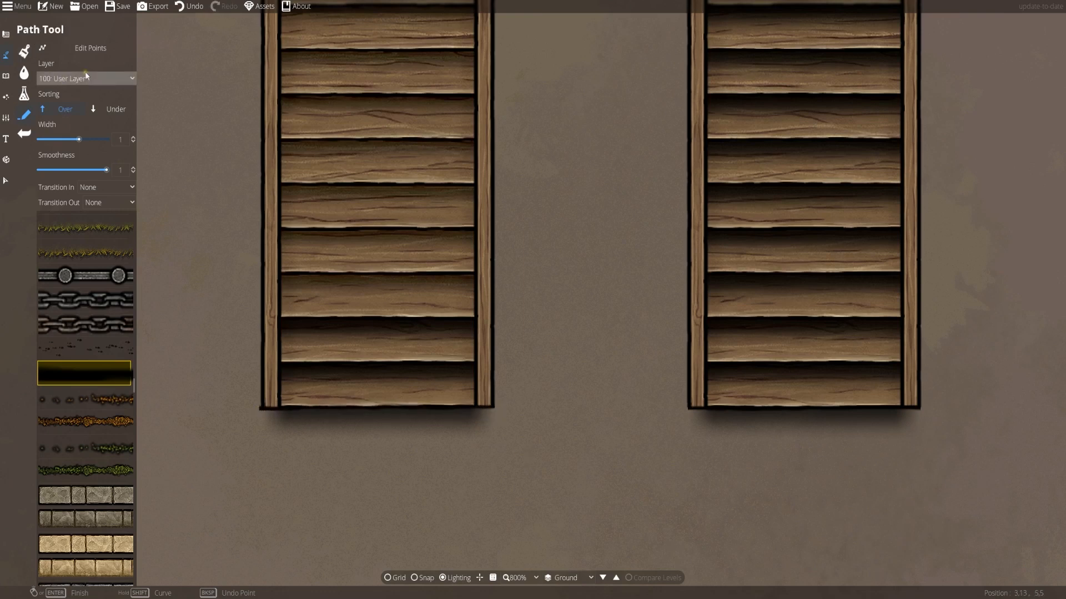
# Use Edit Points to nudge the left end of the first staircase's lower black line towards the staircase corner.
pyautogui.click(88, 48)
pyautogui.moveTo(259, 410); pyautogui.dragTo(262, 408)
pyautogui.moveTo(650, 446); pyautogui.dragTo(554, 431)
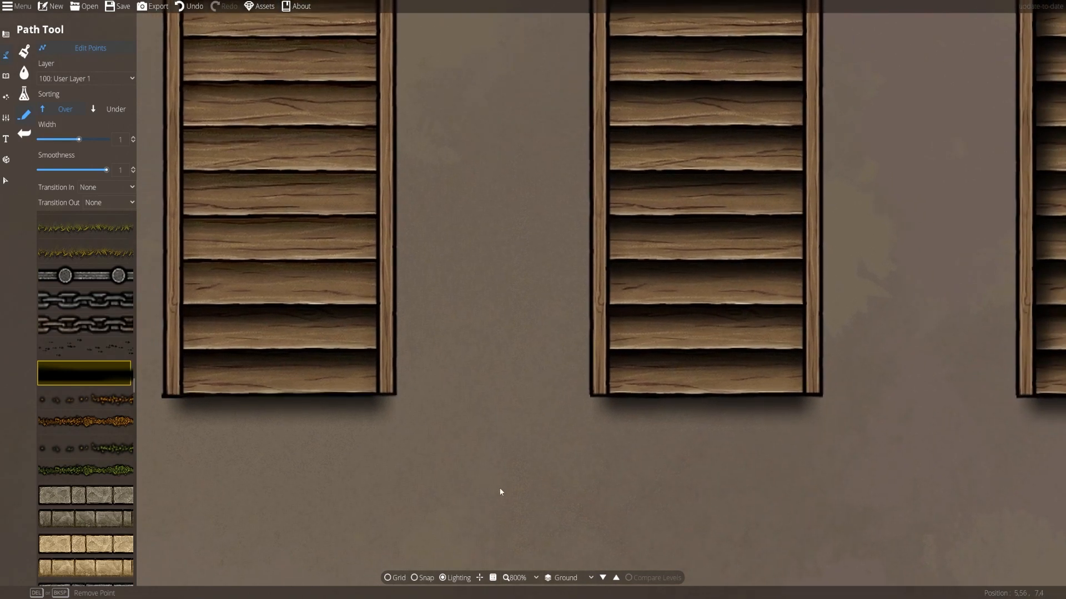
pyautogui.moveTo(445, 444); pyautogui.dragTo(454, 447)
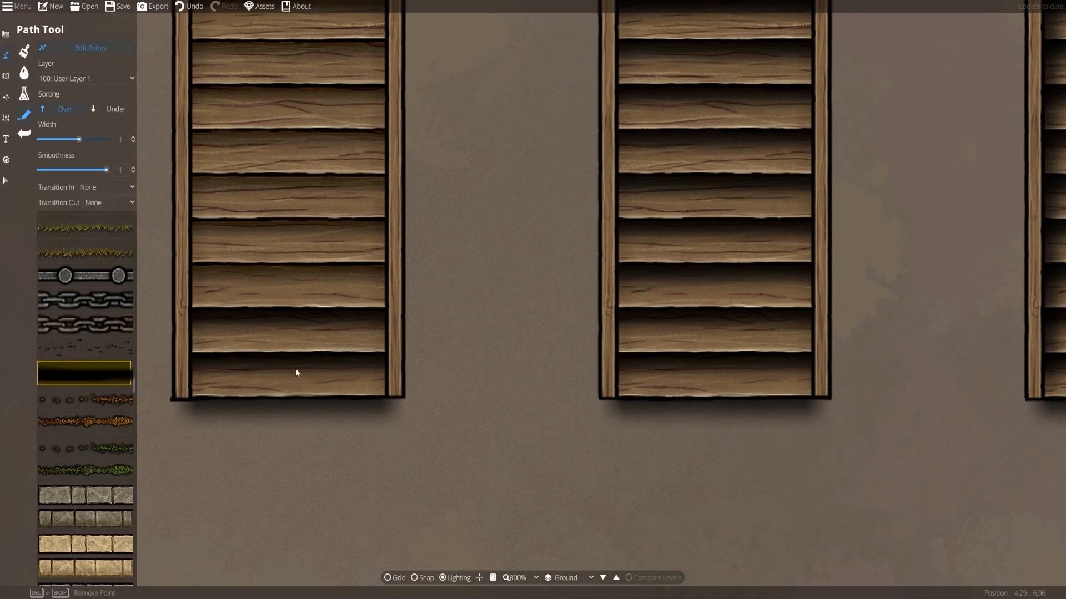
pyautogui.moveTo(421, 259); pyautogui.dragTo(564, 321)
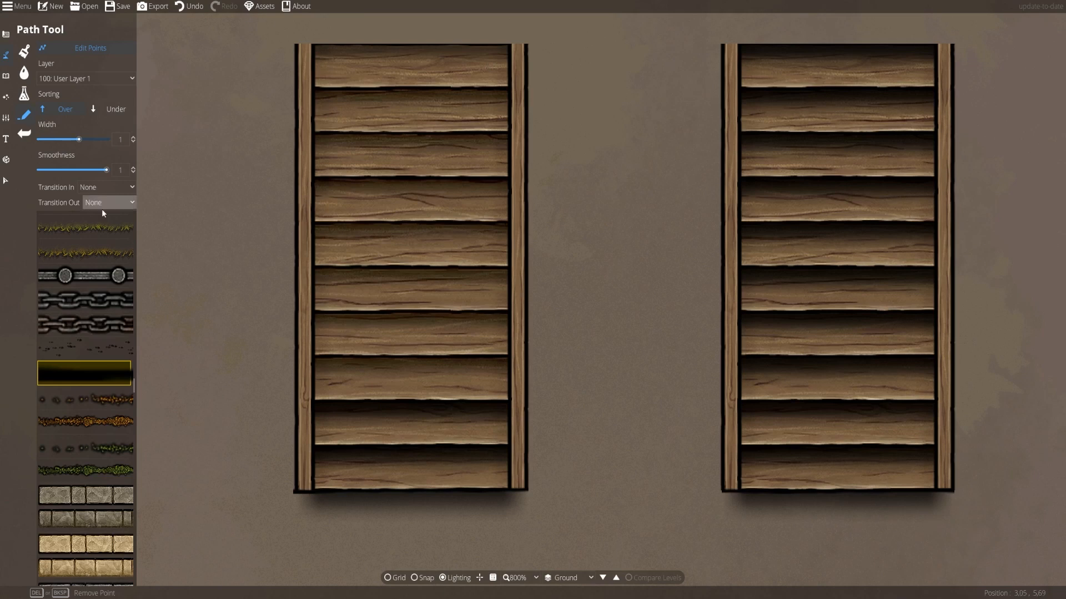
# Leave point editing, draw a black line path across the first staircase's top edge, and switch to the Select tool.
pyautogui.click(88, 51)
pyautogui.click(349, 66)
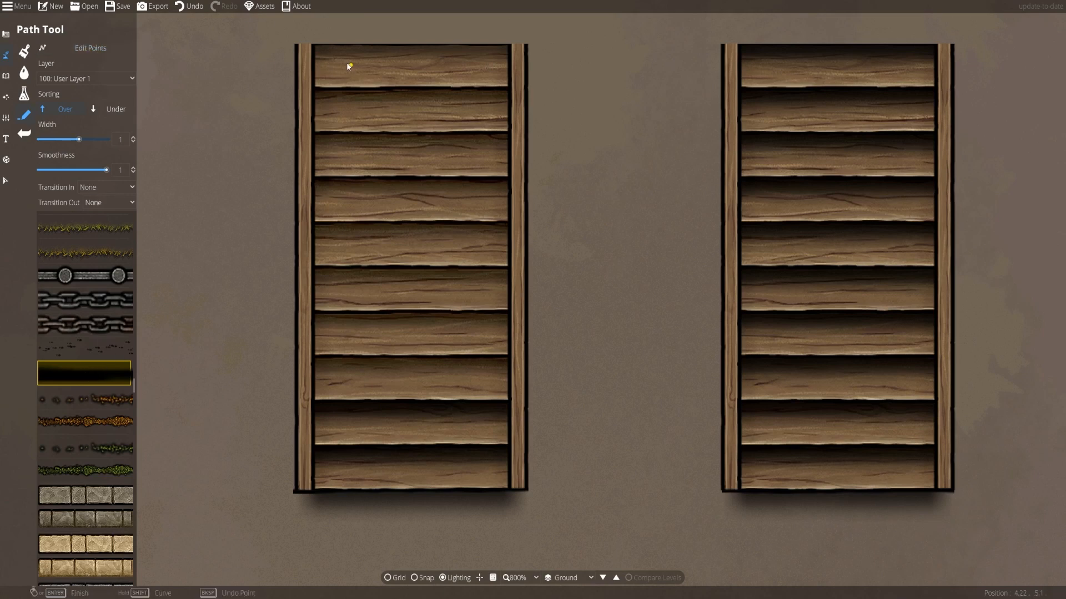
pyautogui.click(294, 47)
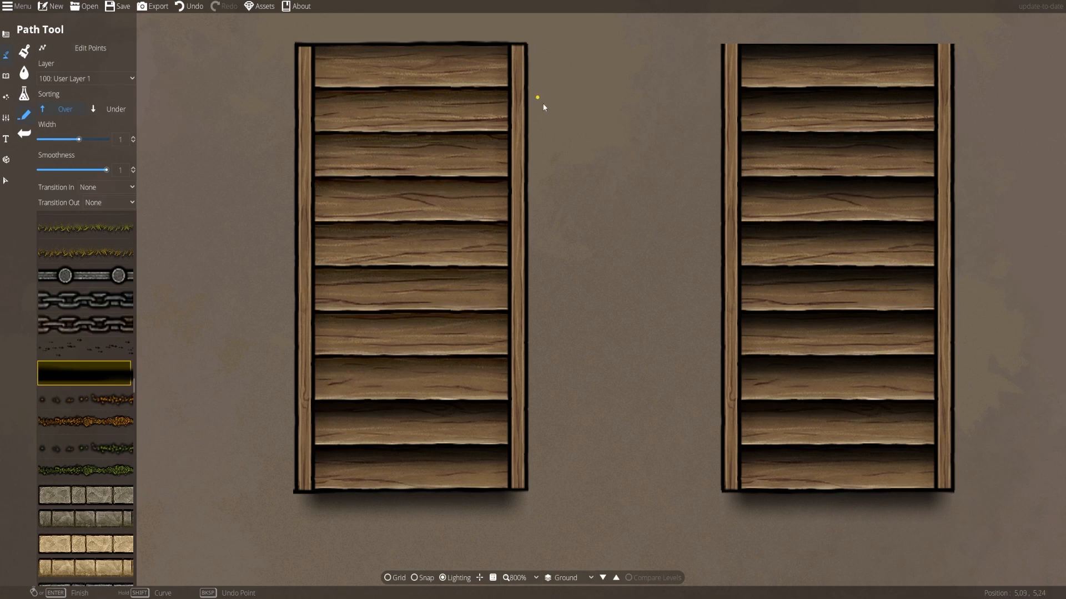
pyautogui.click(6, 181)
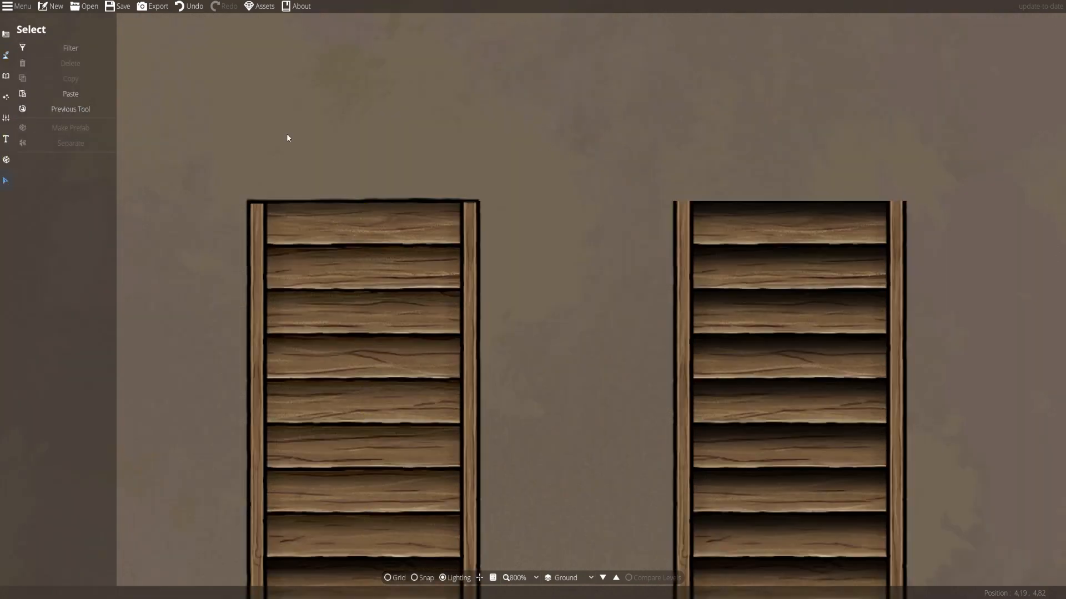
pyautogui.moveTo(498, 458); pyautogui.dragTo(305, 153)
pyautogui.moveTo(622, 458); pyautogui.dragTo(508, 536)
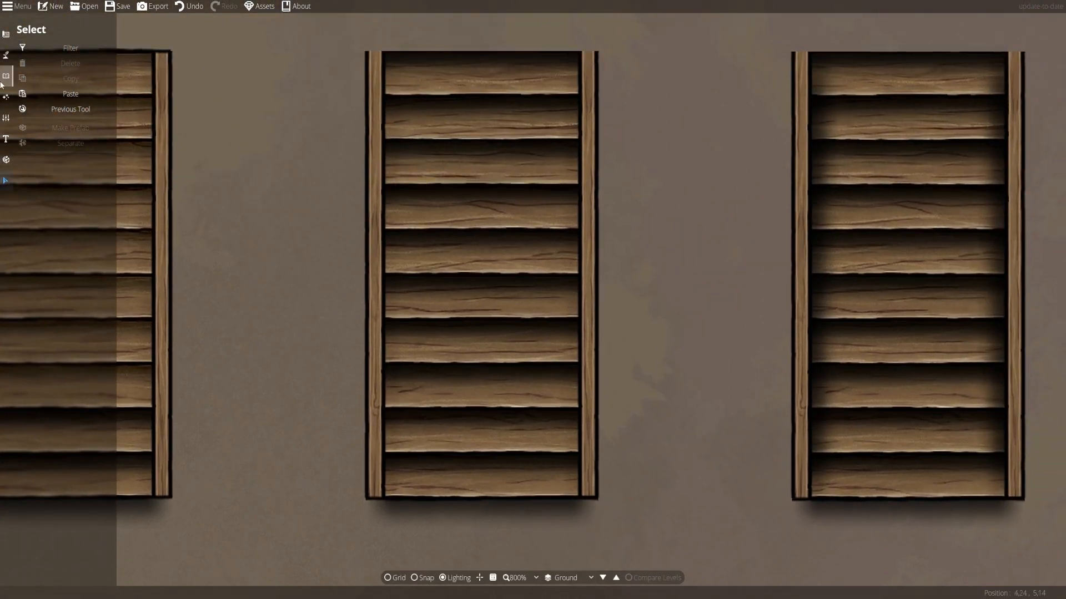
# Set up the Path Tool with the dark half-length shadow path, width 0.1, and Fade for both Transition In and Transition Out.
pyautogui.click(6, 55)
pyautogui.click(30, 122)
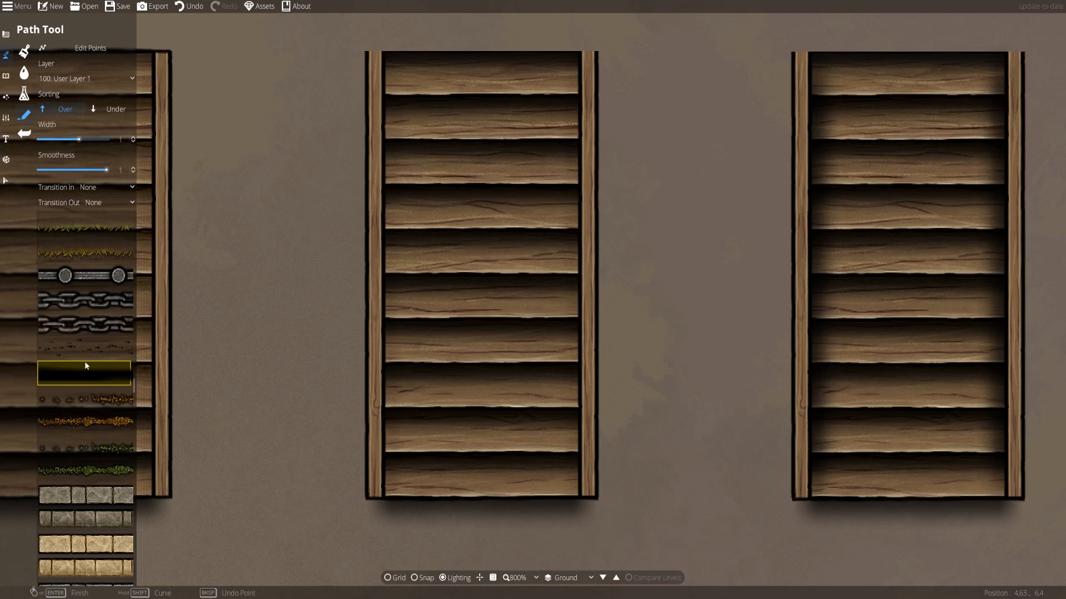
pyautogui.scroll(-10, 83, 371)
pyautogui.scroll(-12, 111, 405)
pyautogui.scroll(-20, 115, 415)
pyautogui.moveTo(616, 392); pyautogui.dragTo(420, 386)
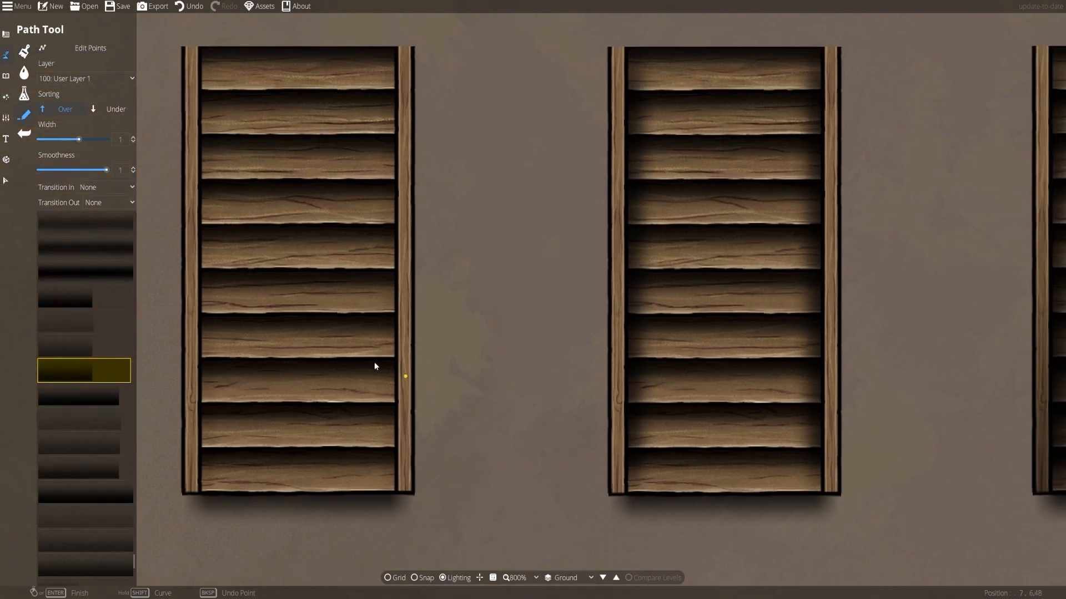
pyautogui.moveTo(79, 142); pyautogui.dragTo(9, 146)
pyautogui.click(118, 192)
pyautogui.click(111, 214)
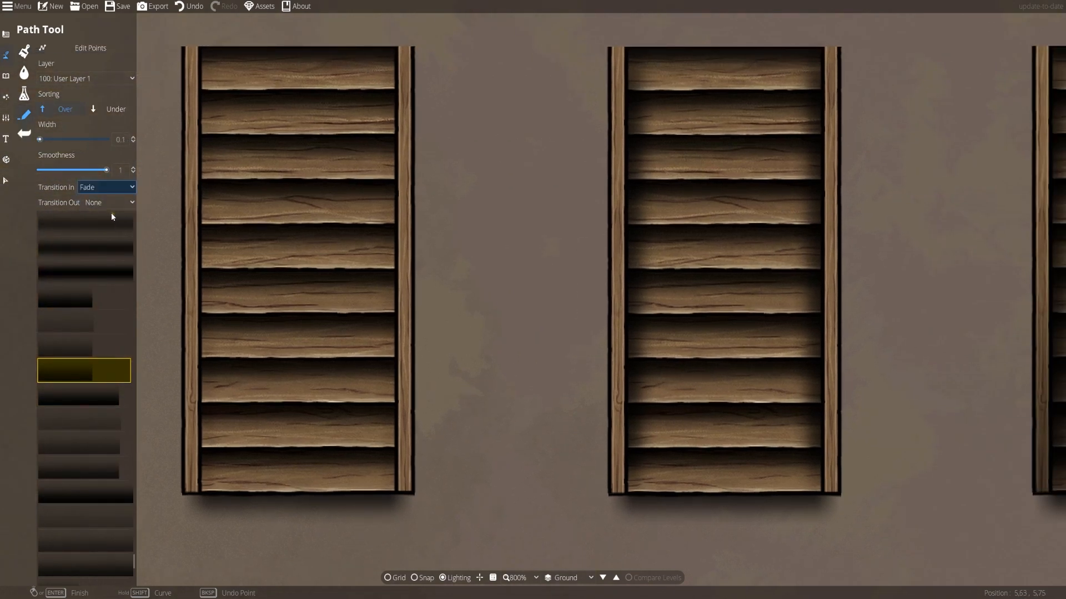
pyautogui.click(108, 203)
pyautogui.click(114, 232)
# Try drawing a faded shadow path up from the third staircase's lower right inner corner, and undo it.
pyautogui.moveTo(547, 334); pyautogui.dragTo(530, 396)
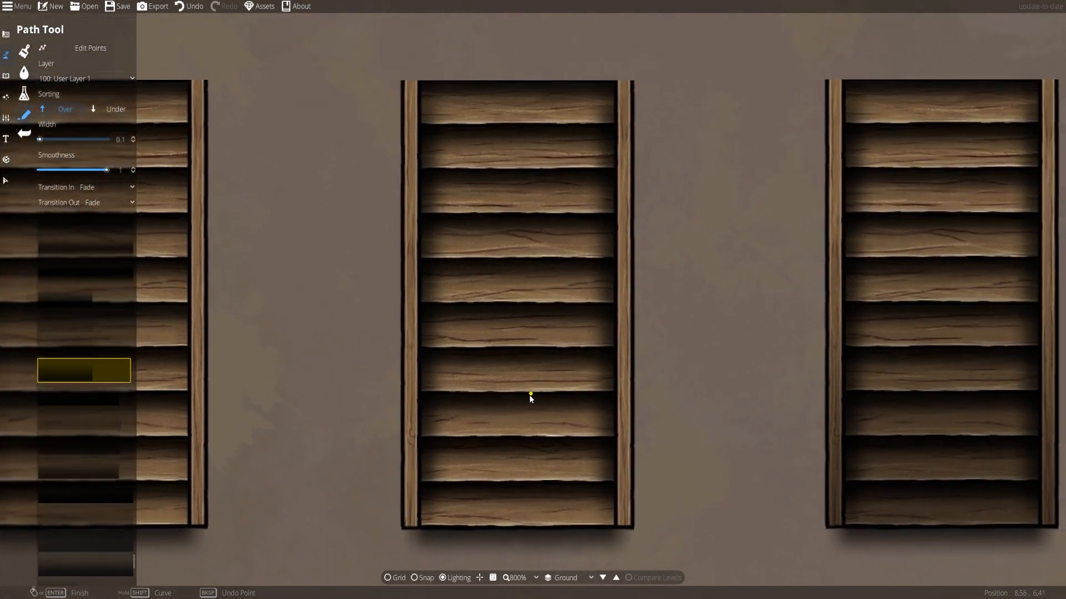
pyautogui.click(617, 529)
pyautogui.rightClick(665, 258)
pyautogui.hotkey('ctrl', 'z')
# Draw faded shadow paths along the second staircase's inner sides, upward beside the right rail and downward beside the left rail.
pyautogui.moveTo(348, 504); pyautogui.dragTo(428, 484)
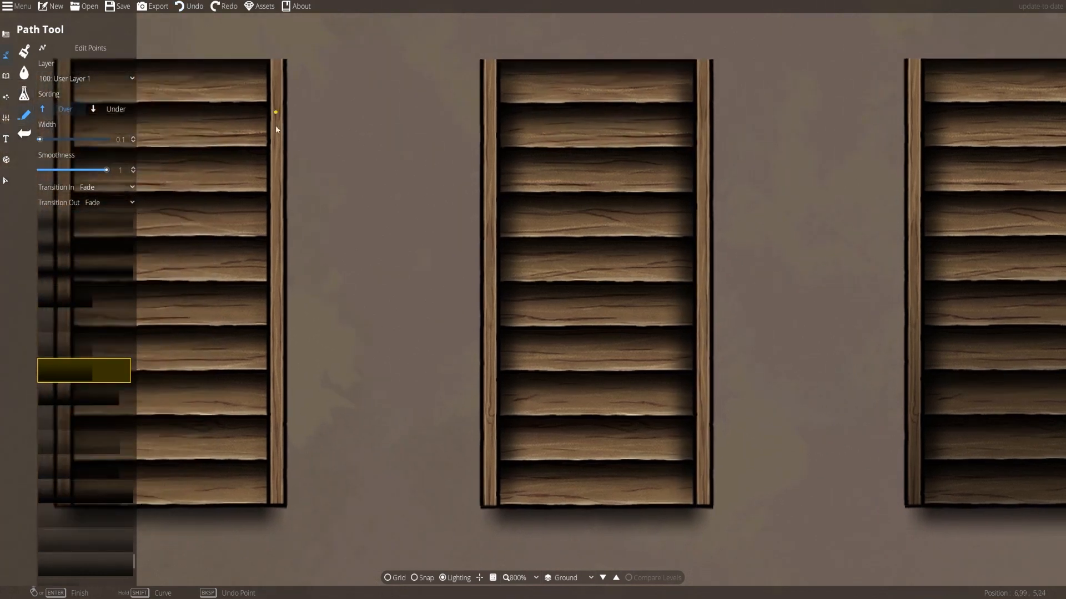
pyautogui.click(266, 505)
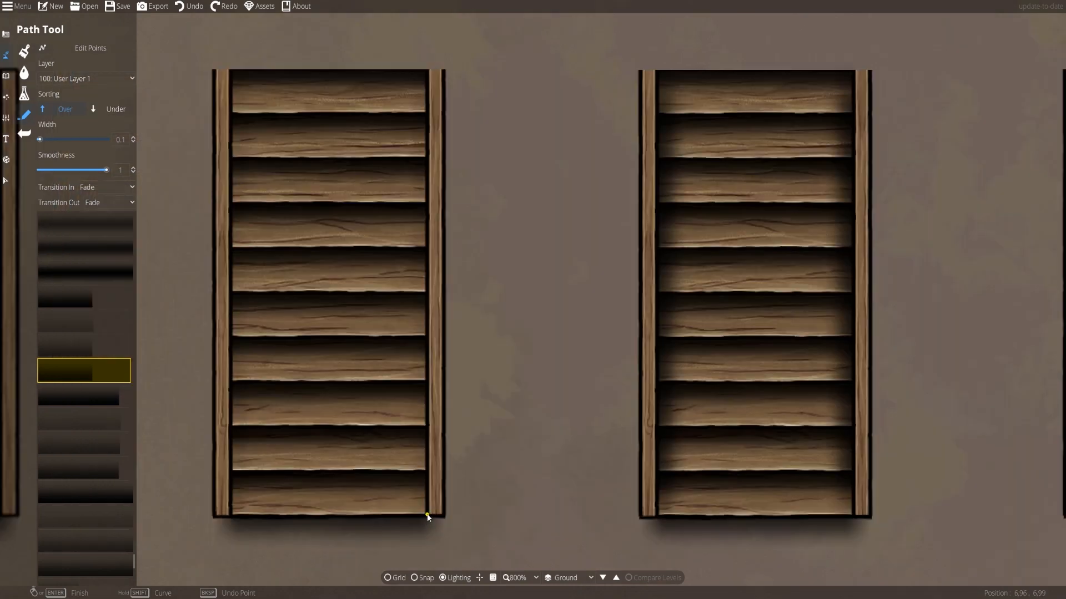
pyautogui.click(427, 519)
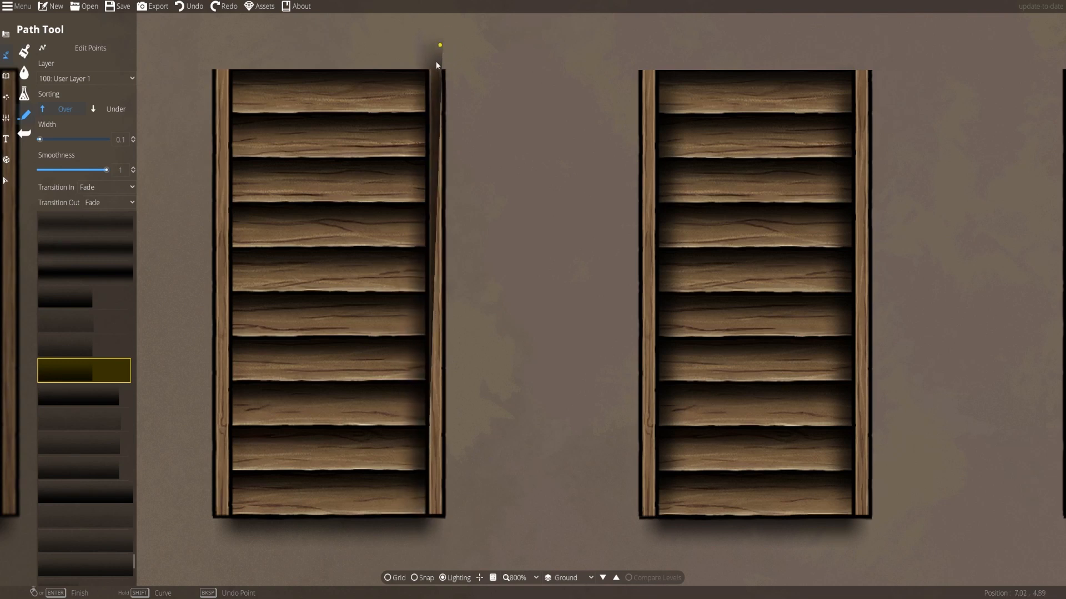
pyautogui.click(231, 69)
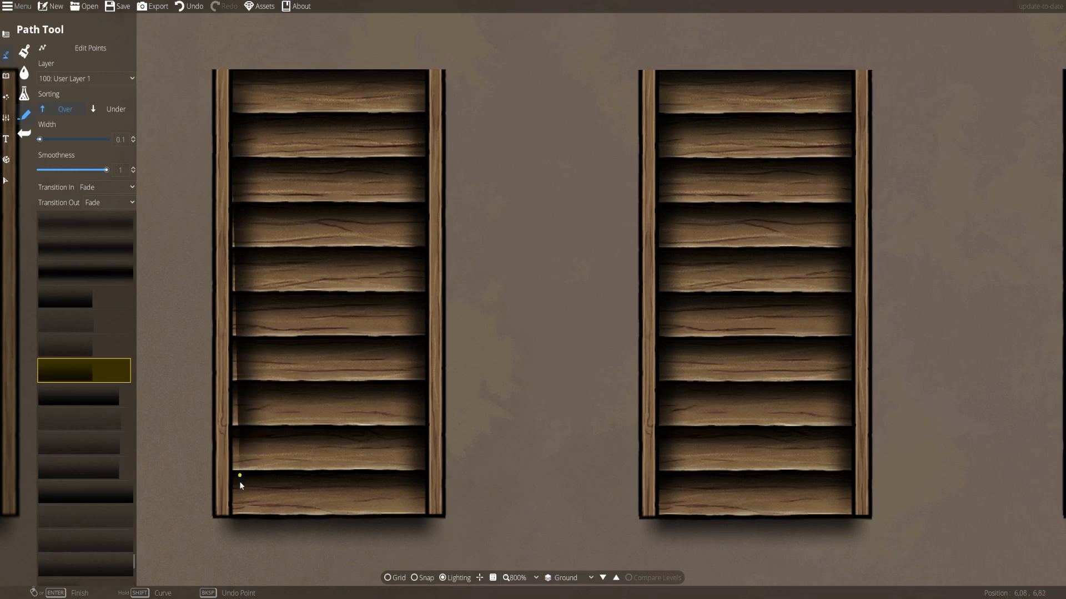
pyautogui.rightClick(229, 525)
# Compare the side shadows on the second and third staircases with the darkened lower steps of the fourth staircase.
pyautogui.moveTo(391, 547); pyautogui.dragTo(389, 533)
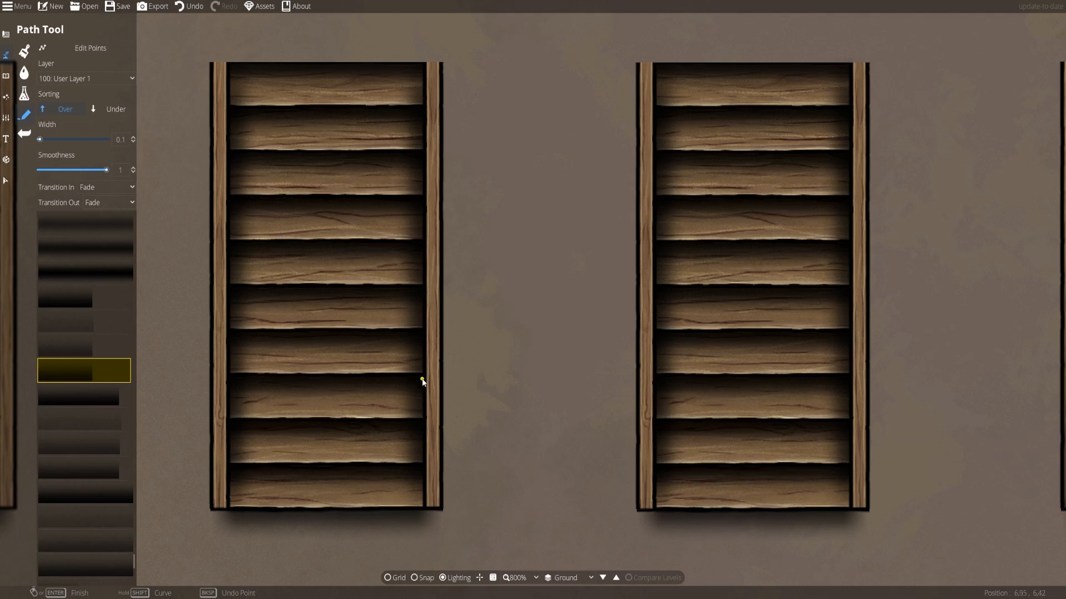
pyautogui.moveTo(422, 379); pyautogui.dragTo(416, 374)
pyautogui.moveTo(533, 364); pyautogui.dragTo(510, 336)
pyautogui.moveTo(506, 396); pyautogui.dragTo(592, 411)
pyautogui.moveTo(709, 396); pyautogui.dragTo(634, 414)
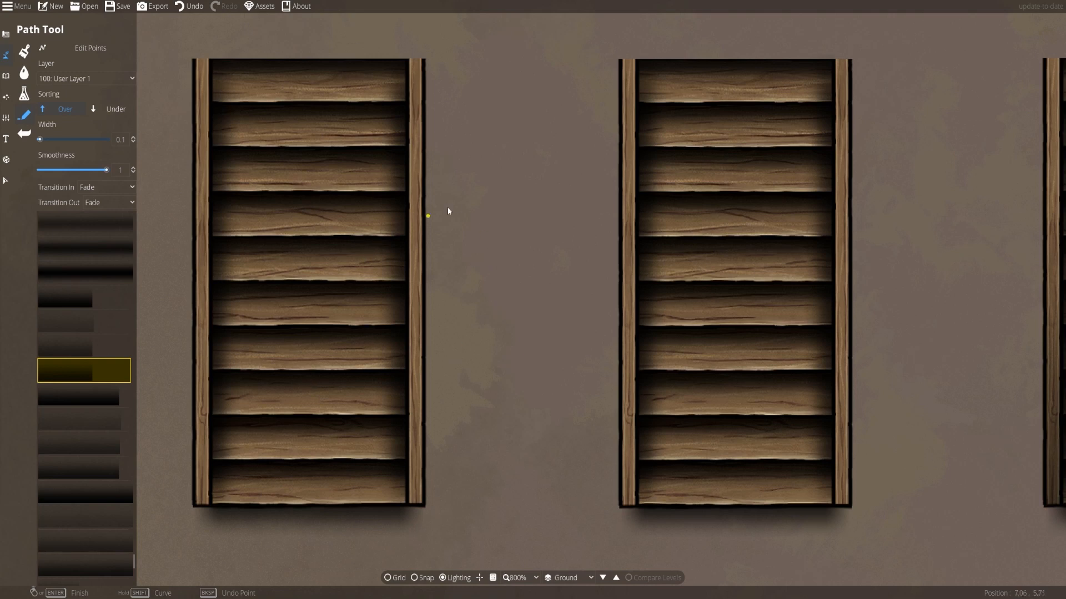
pyautogui.moveTo(627, 422)
pyautogui.mouseDown()
pyautogui.moveTo(466, 445)
pyautogui.moveTo(372, 439)
pyautogui.mouseUp()
pyautogui.moveTo(576, 491); pyautogui.dragTo(462, 434)
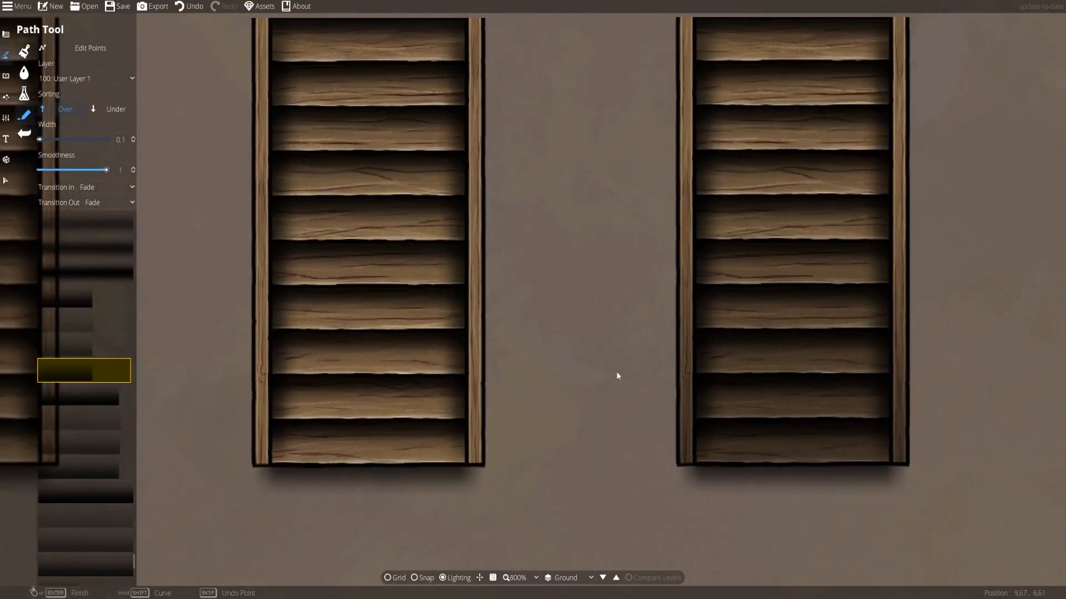
pyautogui.moveTo(616, 372); pyautogui.dragTo(591, 390)
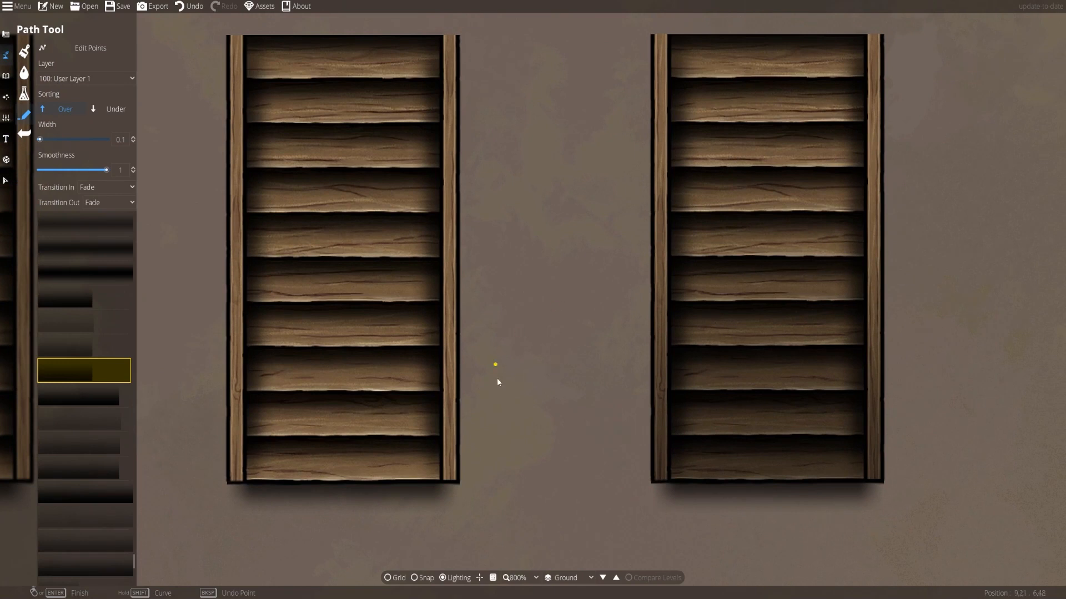
pyautogui.moveTo(832, 486); pyautogui.dragTo(793, 481)
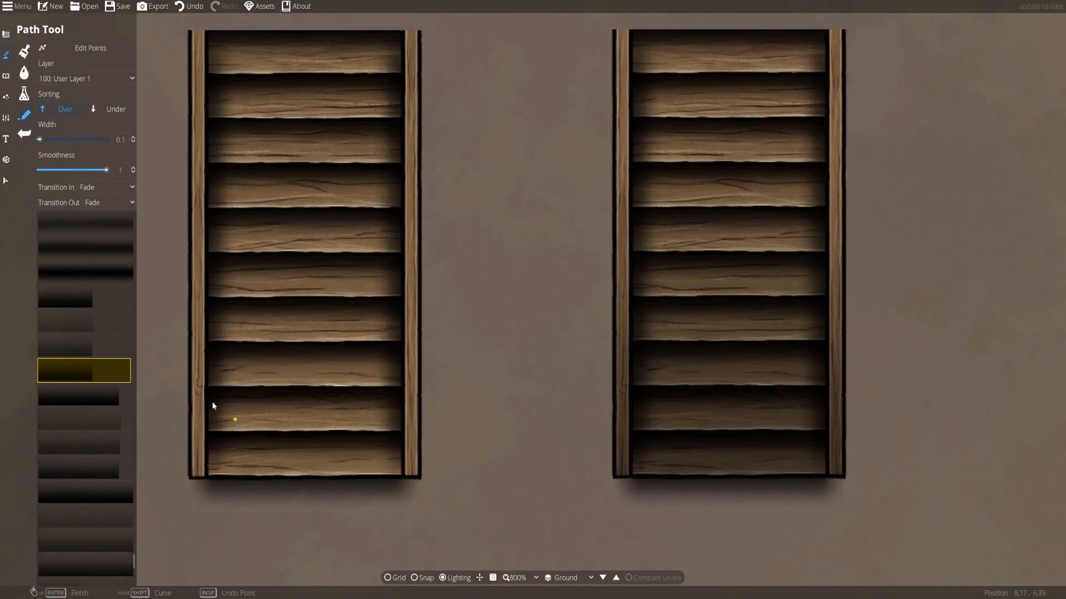
# Choose the lighter half-length shadow path just above the current one and set its width to 1.
pyautogui.click(68, 351)
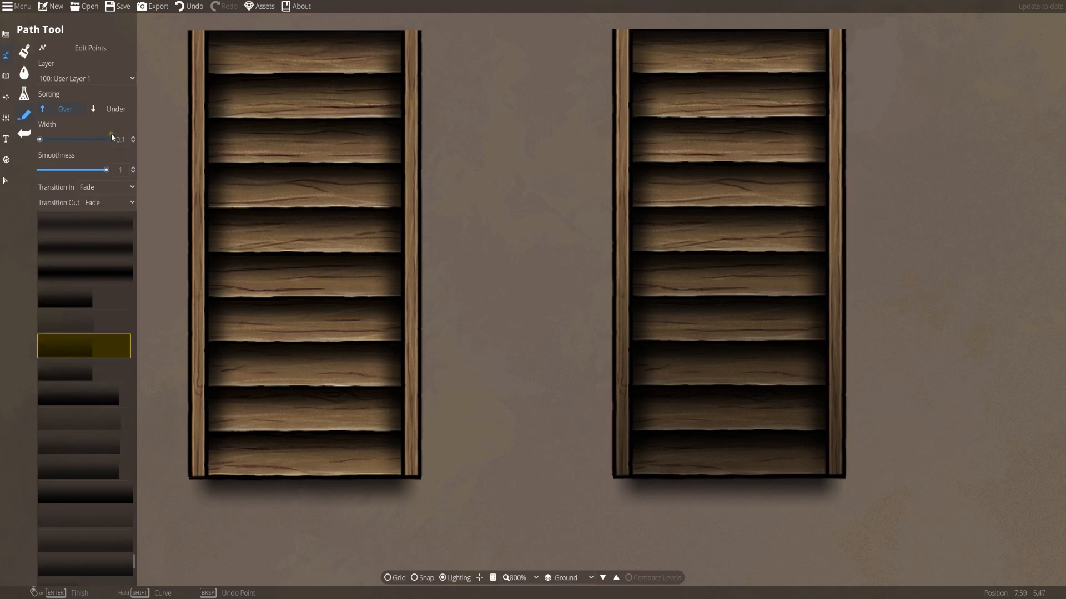
pyautogui.click(127, 139)
pyautogui.write('1')
pyautogui.press('Return')
# Try drawing a wide faded shadow path across the third staircase's lower edge, and undo it.
pyautogui.click(188, 480)
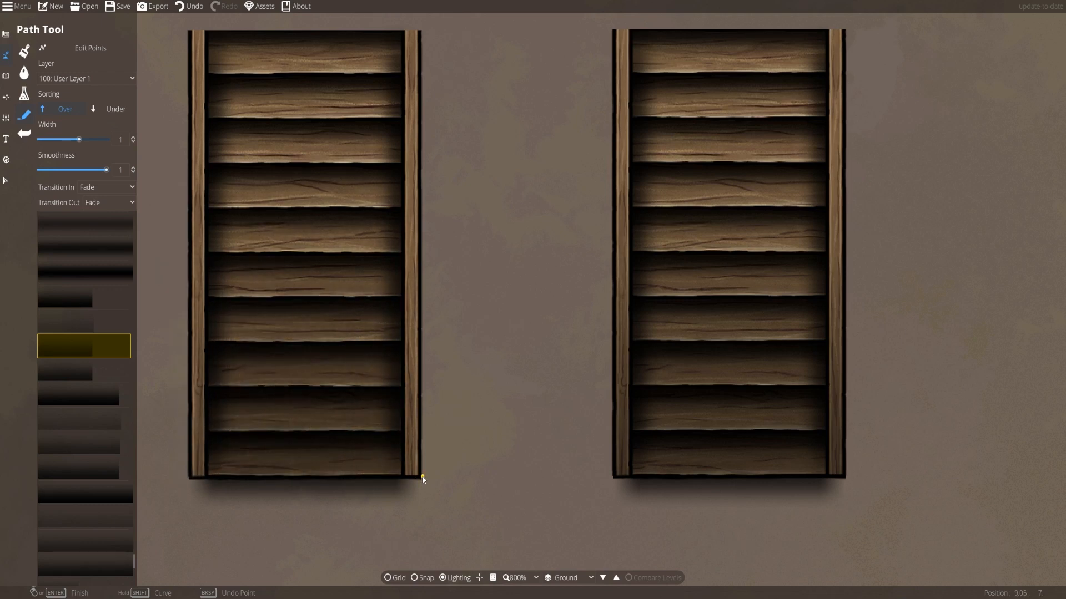
pyautogui.hotkey('ctrl', 'z')
# Set both transitions to None and draw the wide shadow path from left to right along the third staircase's lower edge.
pyautogui.click(111, 191)
pyautogui.click(111, 203)
pyautogui.click(110, 205)
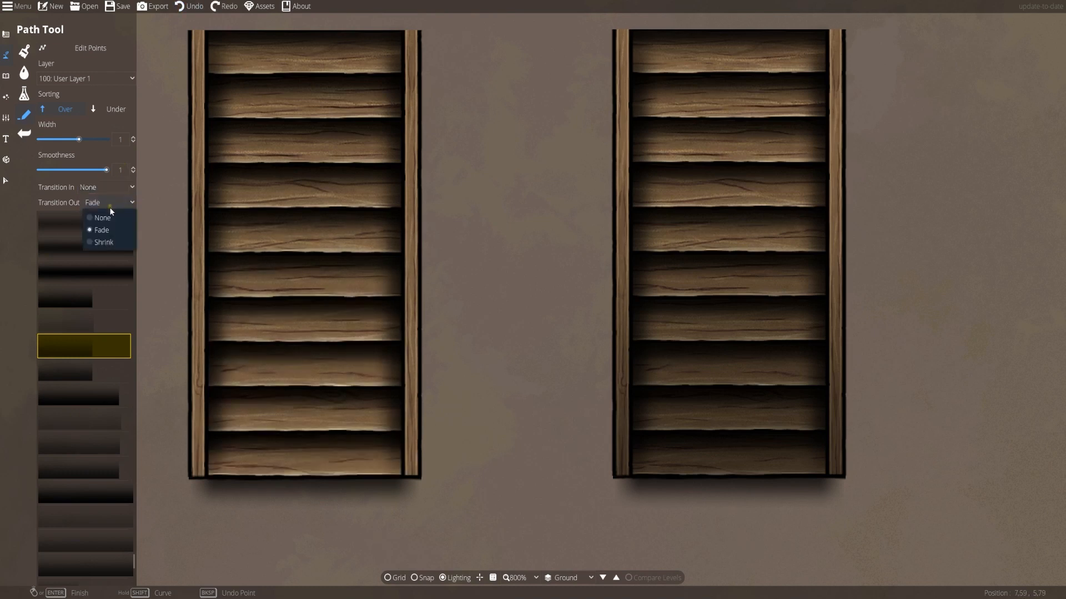
pyautogui.click(189, 479)
pyautogui.doubleClick(417, 478)
pyautogui.scroll(-1, 485, 500)
pyautogui.moveTo(500, 495); pyautogui.dragTo(529, 450)
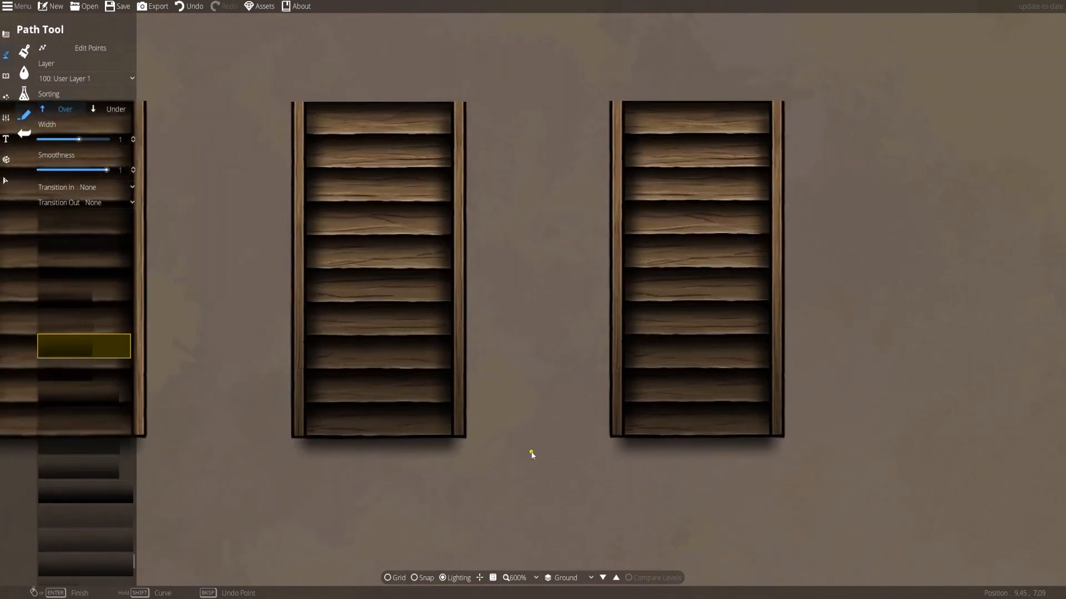
# Select all paths of the rightmost straight staircase to review its layers, and clear the selection.
pyautogui.moveTo(619, 471); pyautogui.dragTo(501, 430)
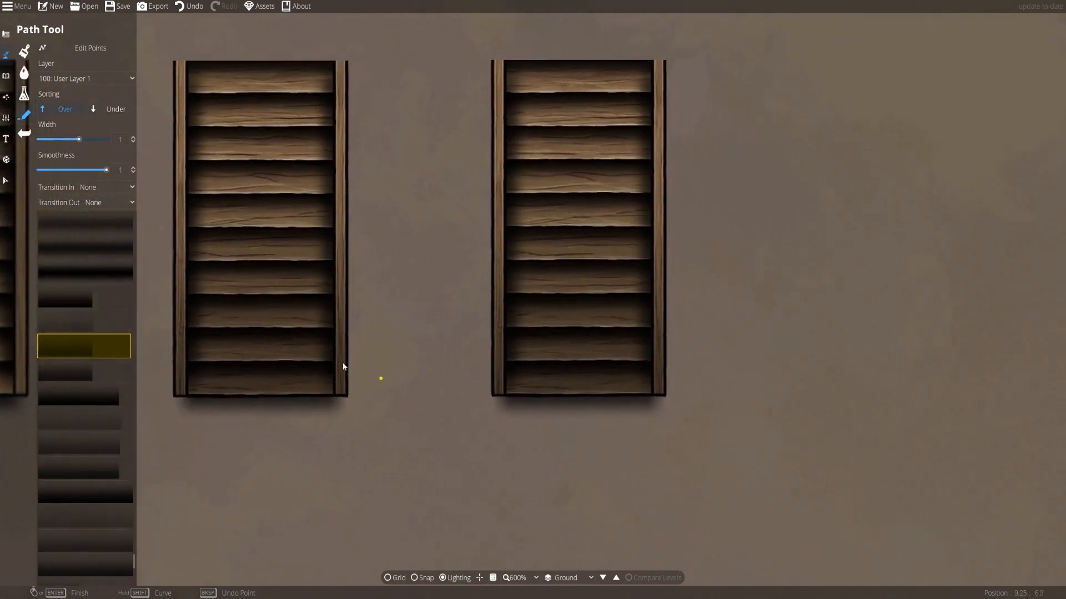
pyautogui.click(5, 180)
pyautogui.moveTo(769, 350); pyautogui.dragTo(688, 358)
pyautogui.moveTo(658, 459); pyautogui.dragTo(327, 47)
pyautogui.click(646, 393)
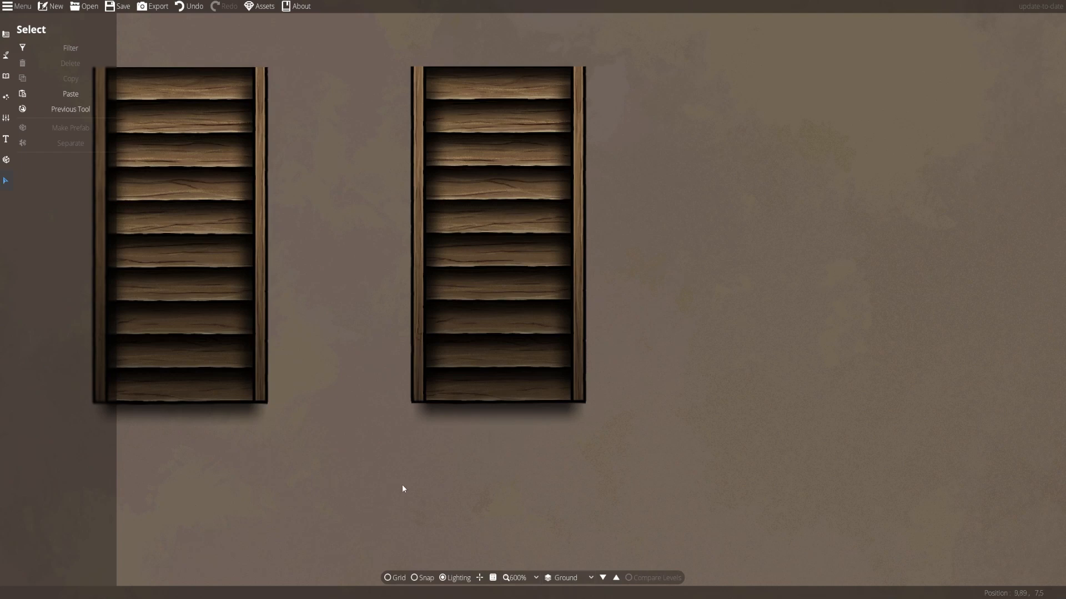
pyautogui.moveTo(671, 477); pyautogui.dragTo(366, 24)
pyautogui.click(698, 262)
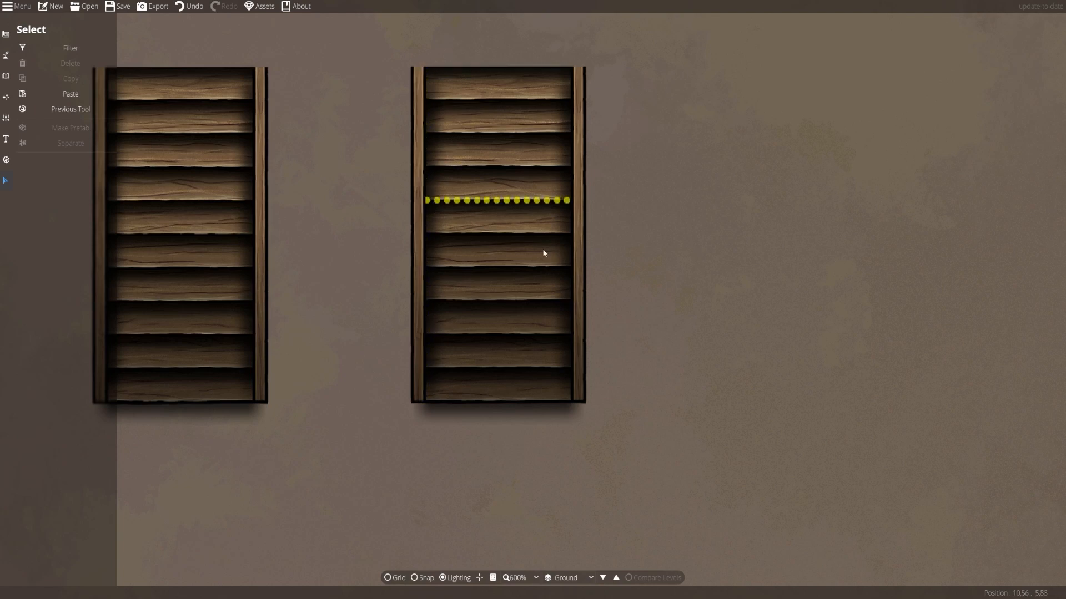
# Examine the shading of the corner staircase with the landing and of the curved staircase beside it.
pyautogui.moveTo(449, 475); pyautogui.dragTo(491, 312)
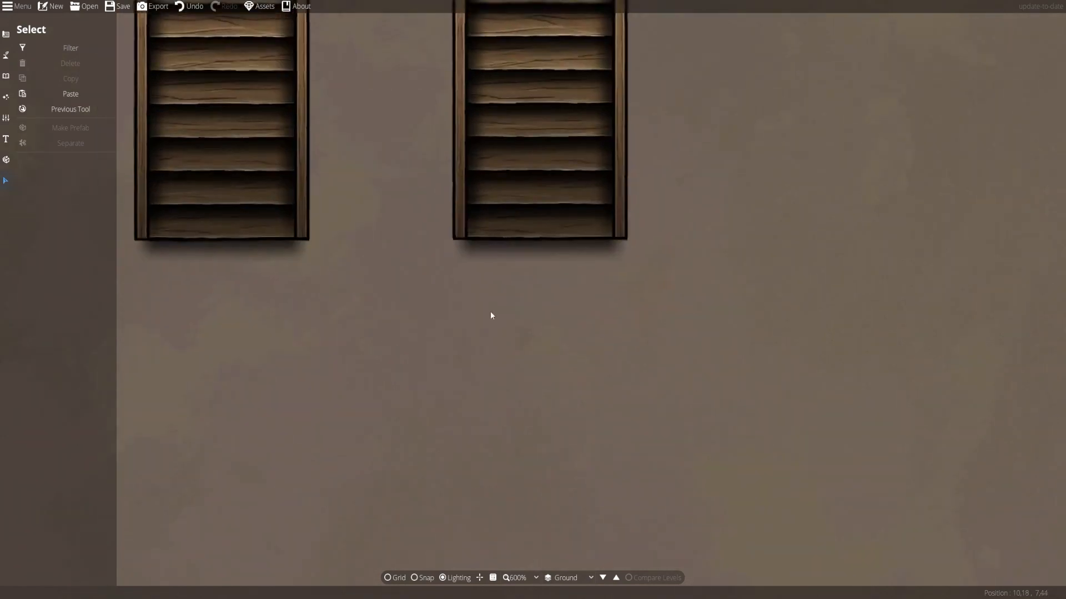
pyautogui.scroll(-2, 489, 315)
pyautogui.moveTo(383, 417); pyautogui.dragTo(831, 336)
pyautogui.moveTo(651, 534); pyautogui.dragTo(758, 242)
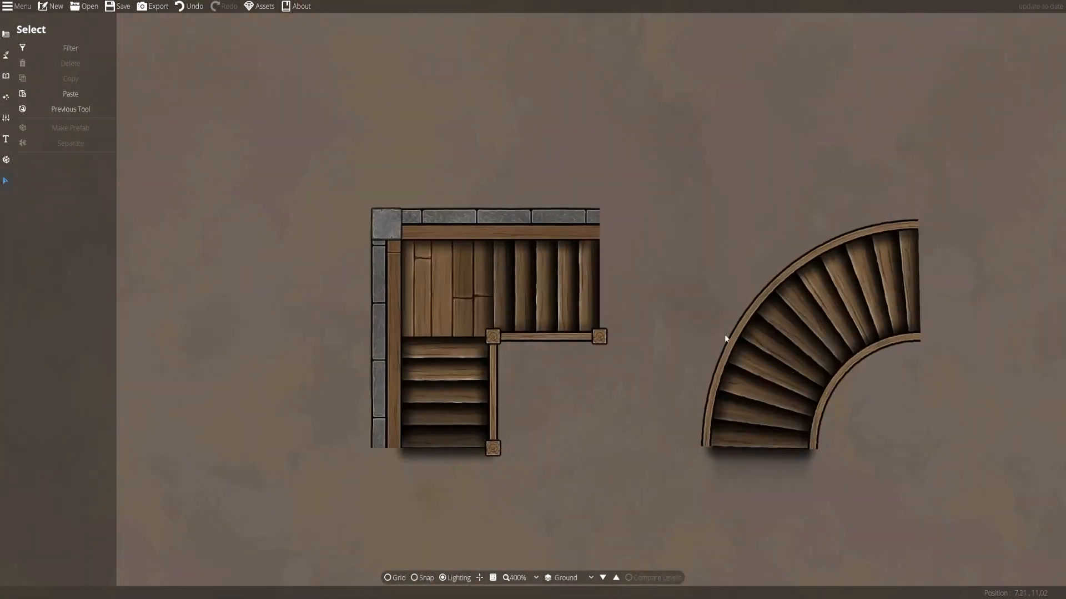
pyautogui.scroll(2, 669, 368)
pyautogui.moveTo(669, 367); pyautogui.dragTo(626, 424)
pyautogui.scroll(-1, 618, 427)
pyautogui.moveTo(774, 350); pyautogui.dragTo(761, 272)
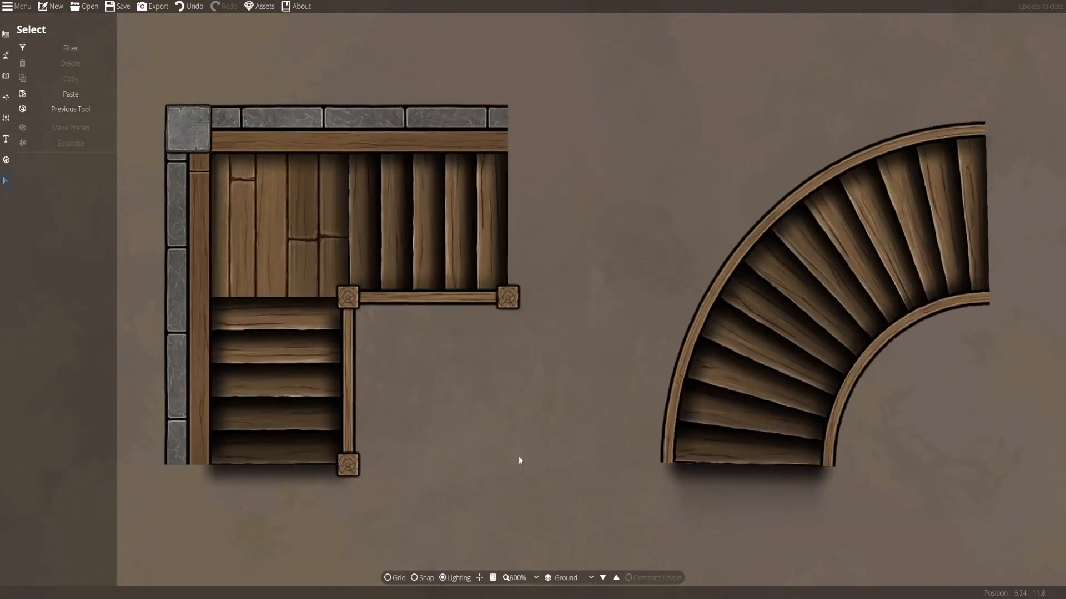
pyautogui.moveTo(508, 441); pyautogui.dragTo(506, 437)
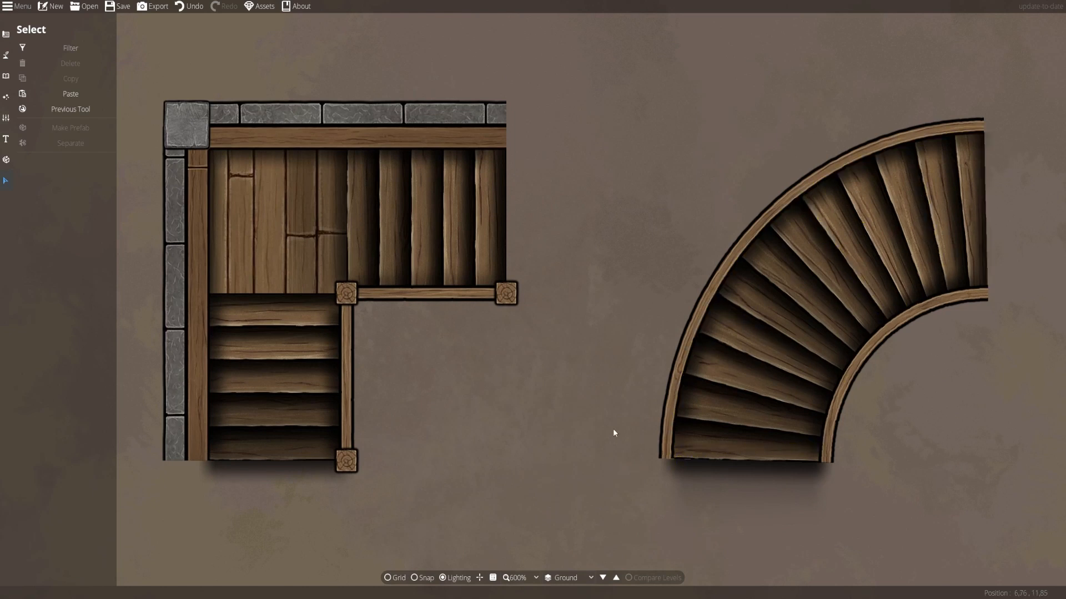
pyautogui.moveTo(613, 429); pyautogui.dragTo(621, 397)
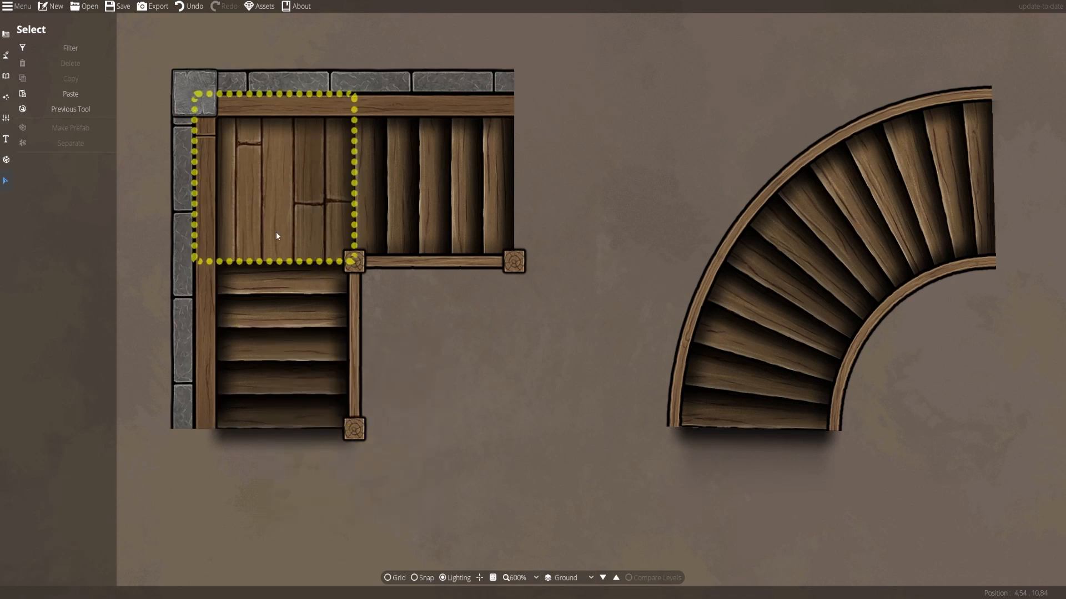
# Take the wide vertical shadow path out of the corner staircase and place it back along the edge between landing and upper steps.
pyautogui.hotkey('ctrl', 'z')
pyautogui.hotkey('ctrl', 'y')
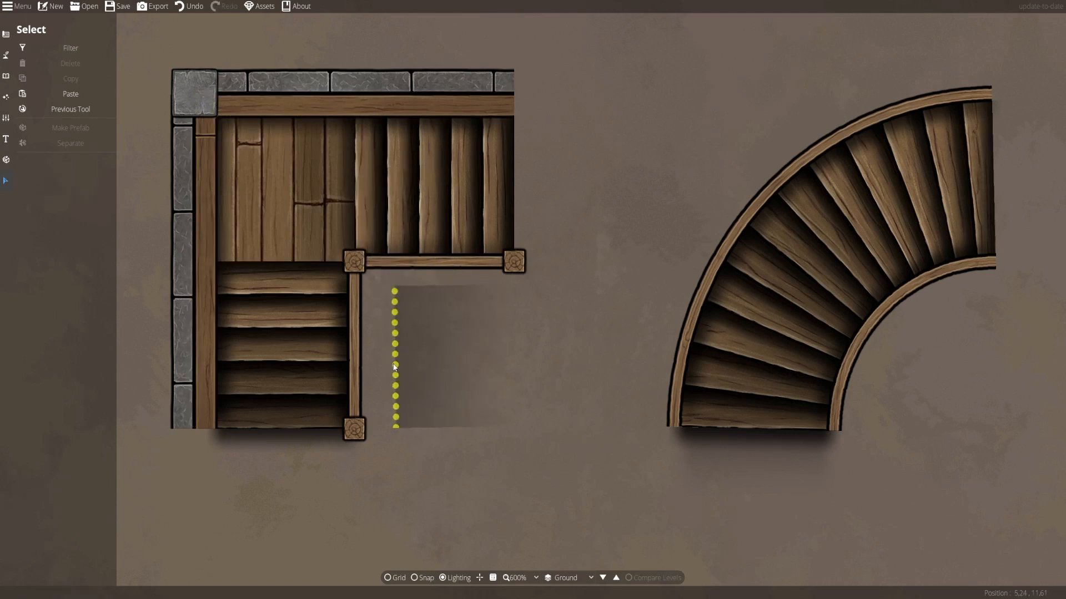
pyautogui.moveTo(395, 366); pyautogui.dragTo(351, 194)
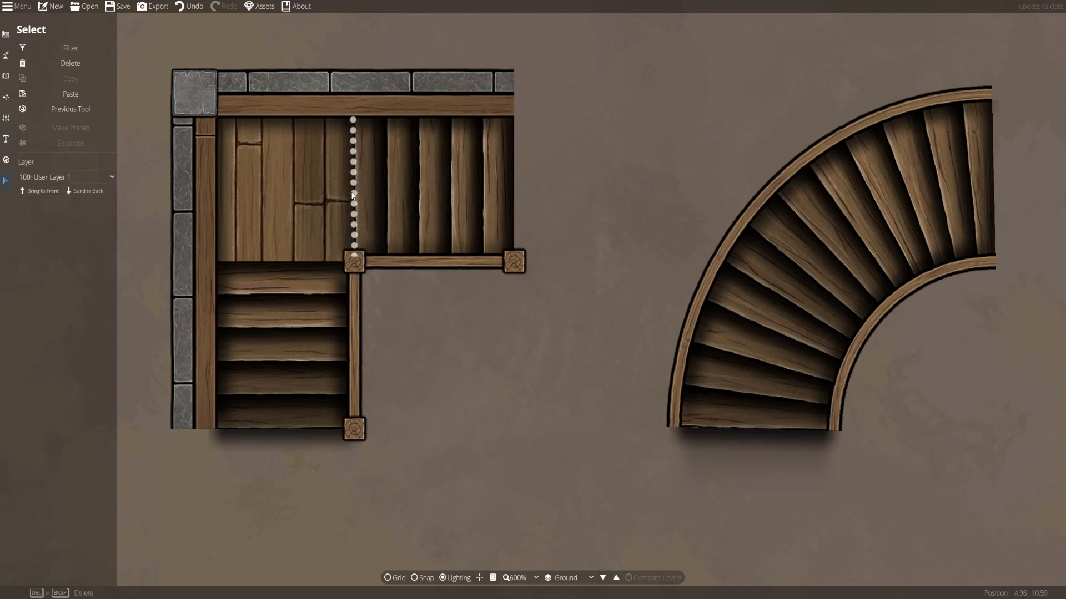
pyautogui.click(446, 348)
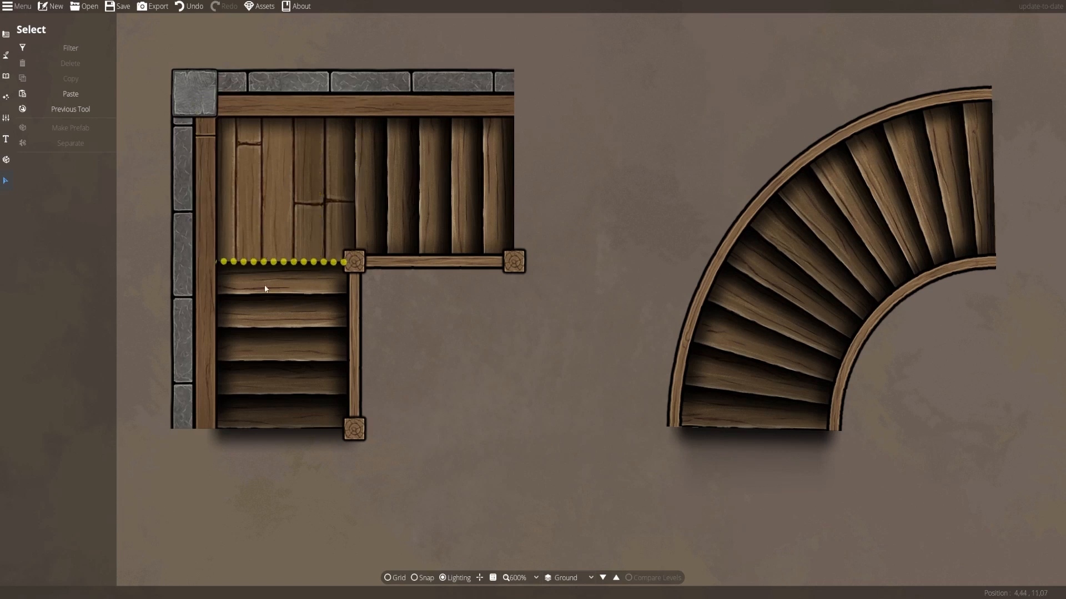
# Check the vertical shadow path across the landing and choose the wide faint full-length shadow texture for the Path Tool.
pyautogui.click(309, 186)
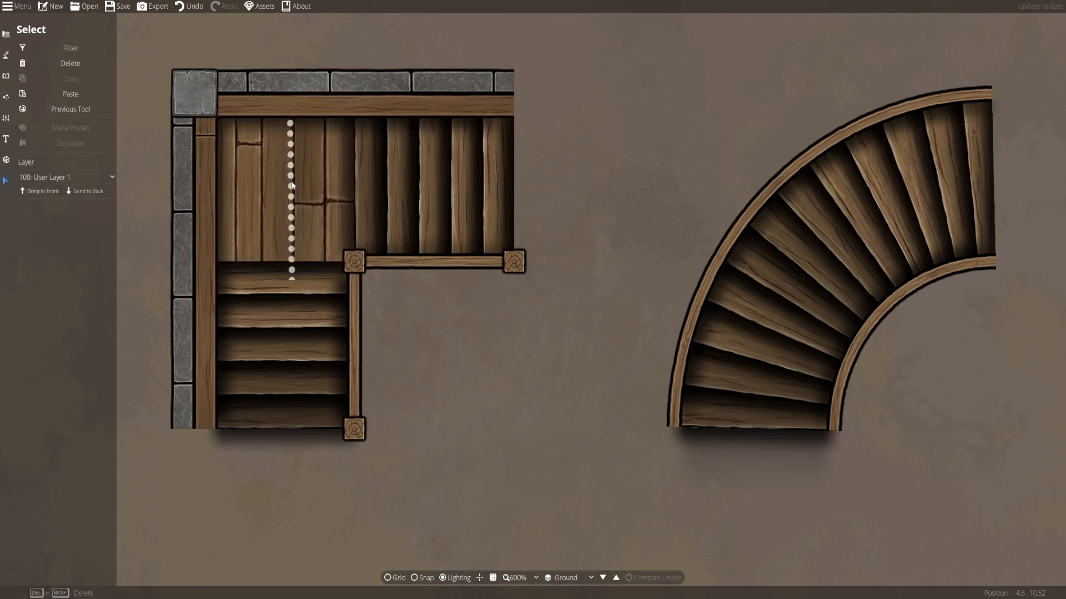
pyautogui.click(39, 77)
pyautogui.click(5, 55)
pyautogui.click(46, 114)
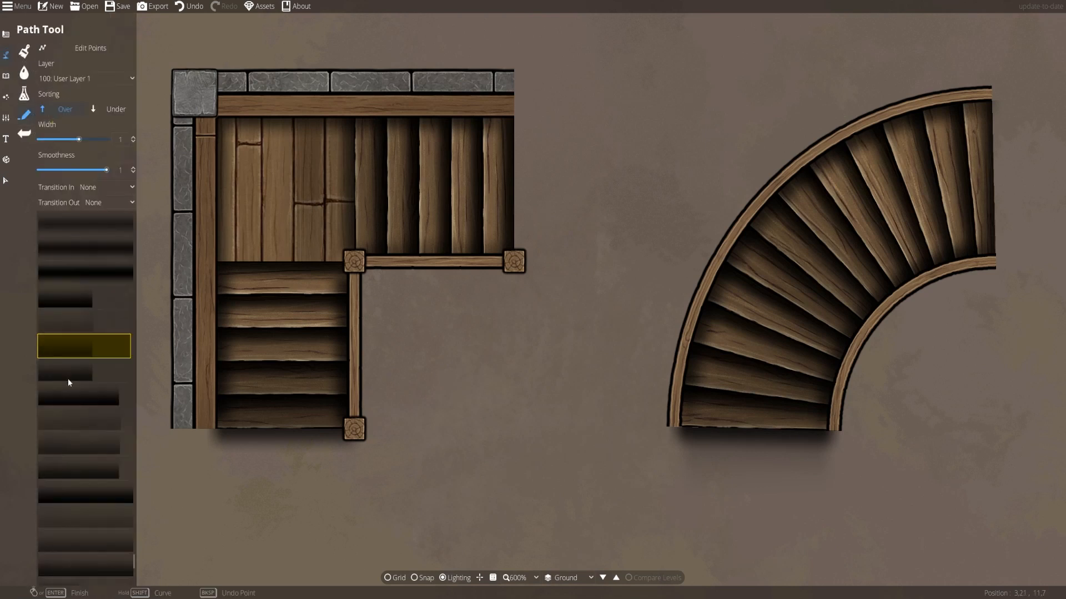
pyautogui.scroll(5, 70, 405)
pyautogui.click(79, 340)
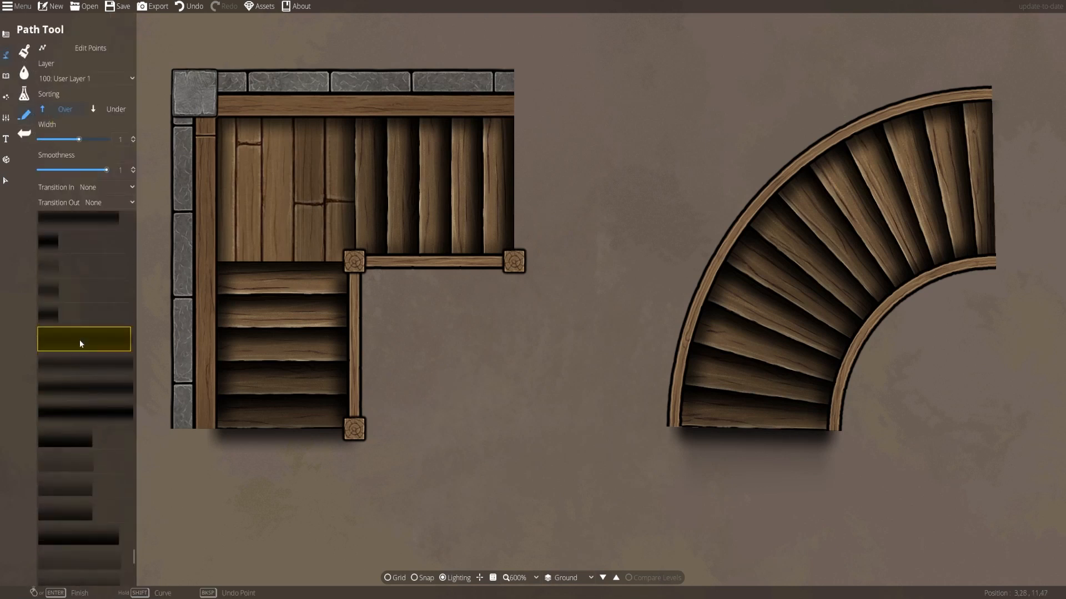
# Try the wide shadow path on the empty ground and over the landing, and undo both attempts.
pyautogui.click(501, 356)
pyautogui.rightClick(516, 508)
pyautogui.hotkey('ctrl', 'z')
pyautogui.click(292, 114)
pyautogui.rightClick(276, 167)
pyautogui.hotkey('ctrl', 'z')
# Set both path transitions to Fade and undo the trial shadow on the corner staircase.
pyautogui.click(106, 187)
pyautogui.click(101, 215)
pyautogui.click(102, 203)
pyautogui.click(101, 229)
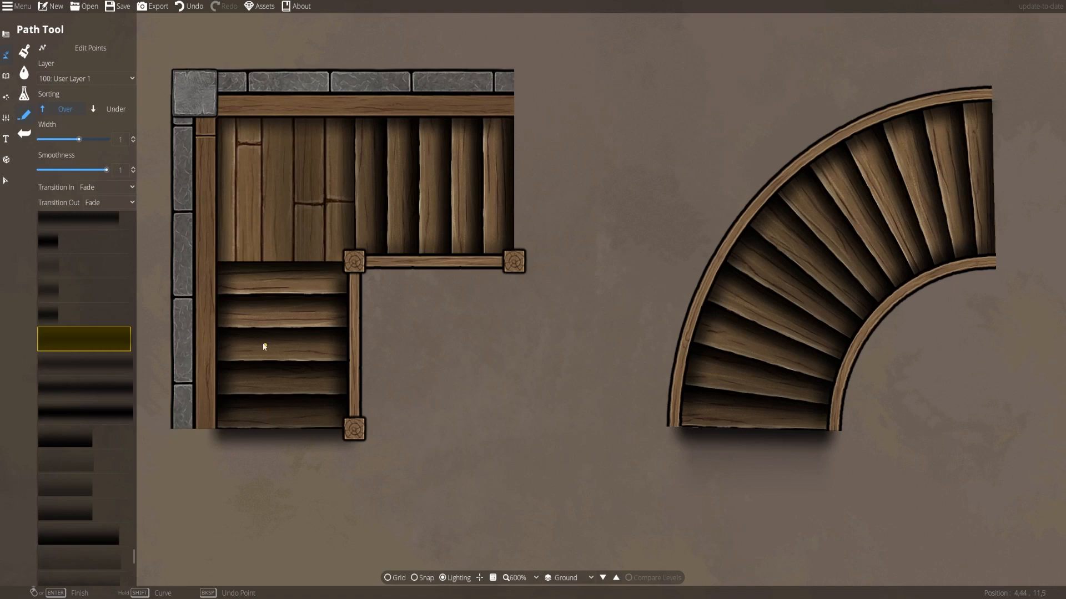
pyautogui.hotkey('ctrl', 'z')
# Examine the shadows across the steps of the curved staircase and around its lower end.
pyautogui.moveTo(555, 399); pyautogui.dragTo(344, 368)
pyautogui.moveTo(518, 412); pyautogui.dragTo(460, 384)
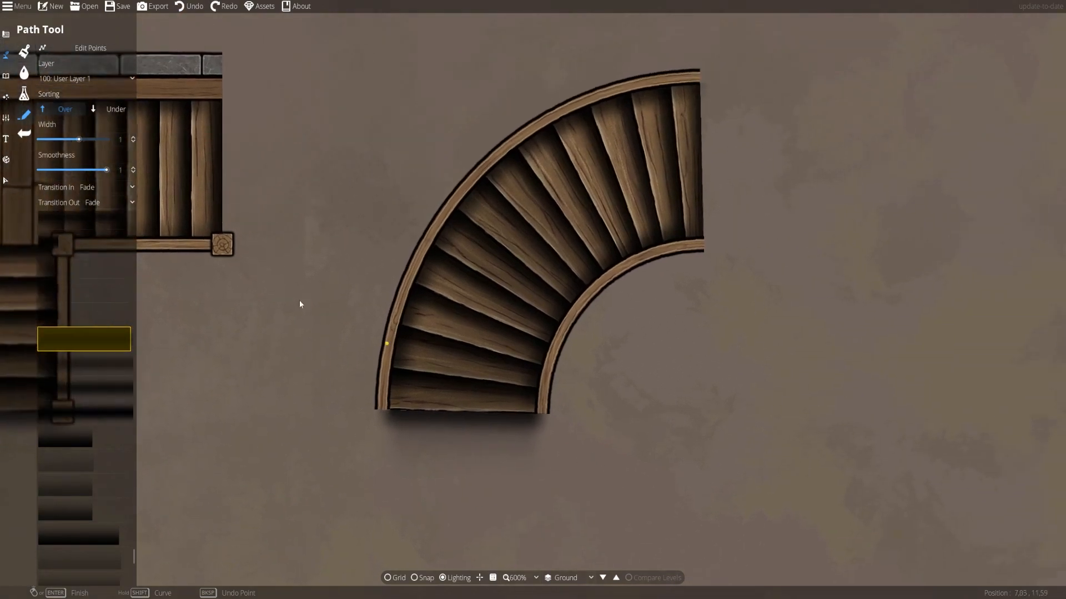
pyautogui.click(6, 180)
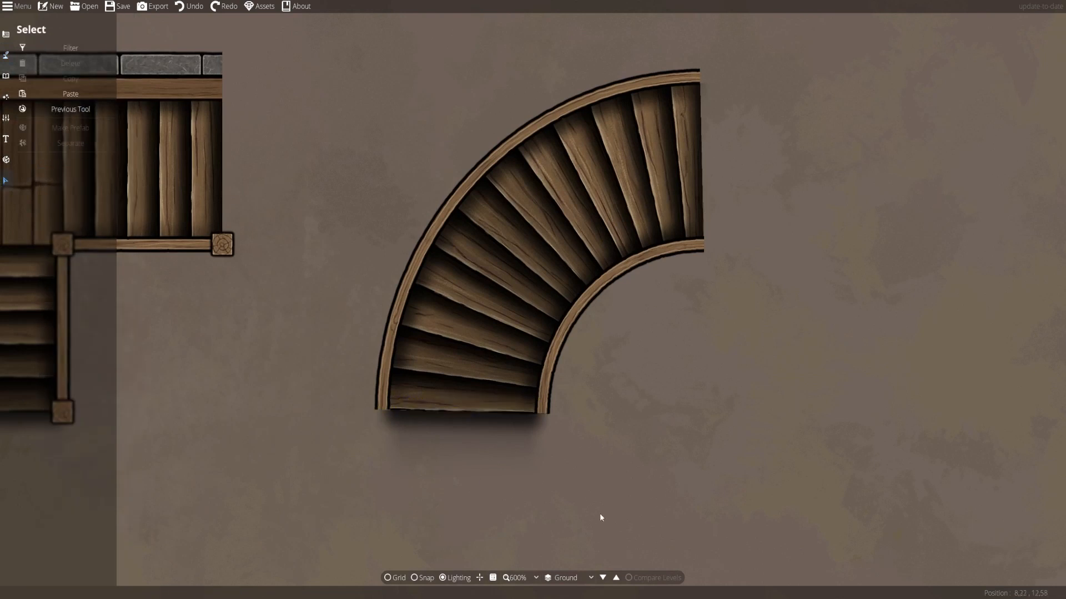
pyautogui.moveTo(829, 34); pyautogui.dragTo(790, 139)
# Try drawing a light half-length shadow path across the curved staircase's lower edge, and undo it.
pyautogui.click(6, 54)
pyautogui.click(44, 115)
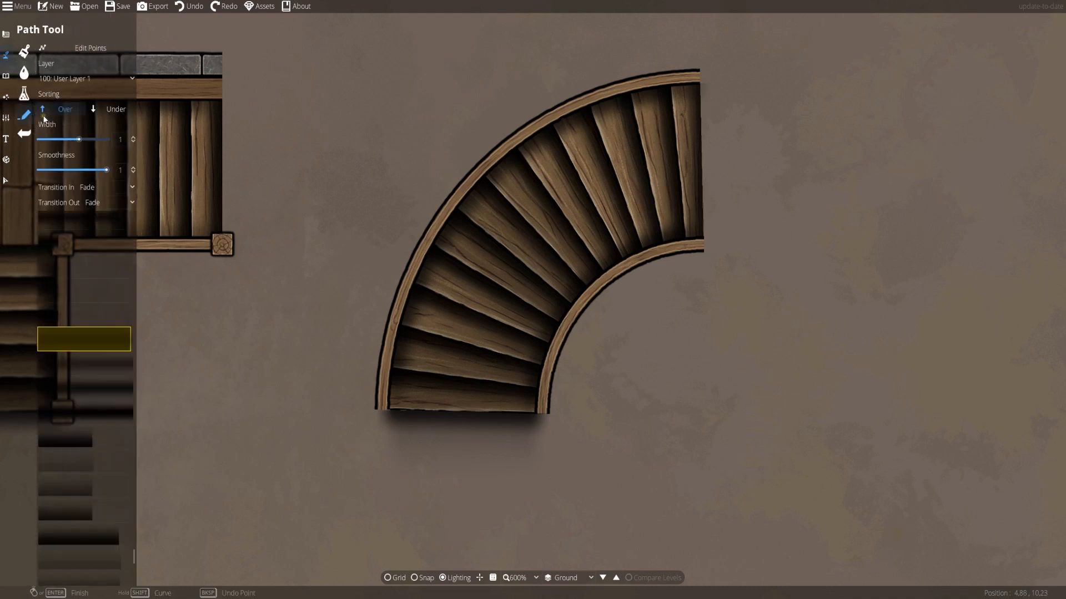
pyautogui.click(63, 459)
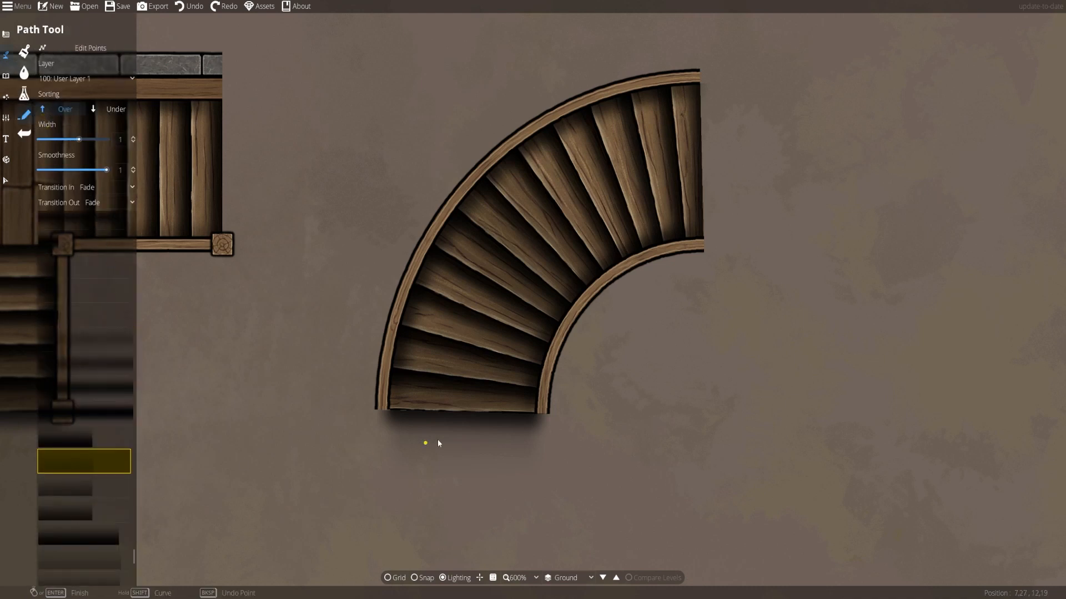
pyautogui.click(372, 409)
pyautogui.click(548, 415)
pyautogui.rightClick(548, 415)
pyautogui.hotkey('ctrl', 'z')
# Draw a darker half-length shadow path across the curved staircase's lower edge to darken its bottom steps.
pyautogui.click(65, 507)
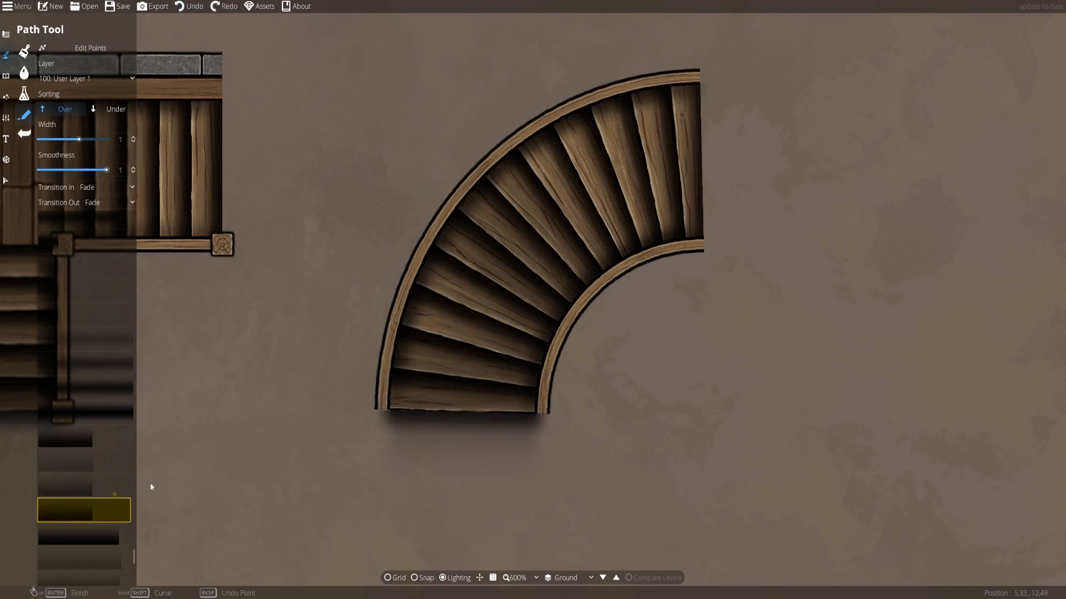
pyautogui.click(372, 409)
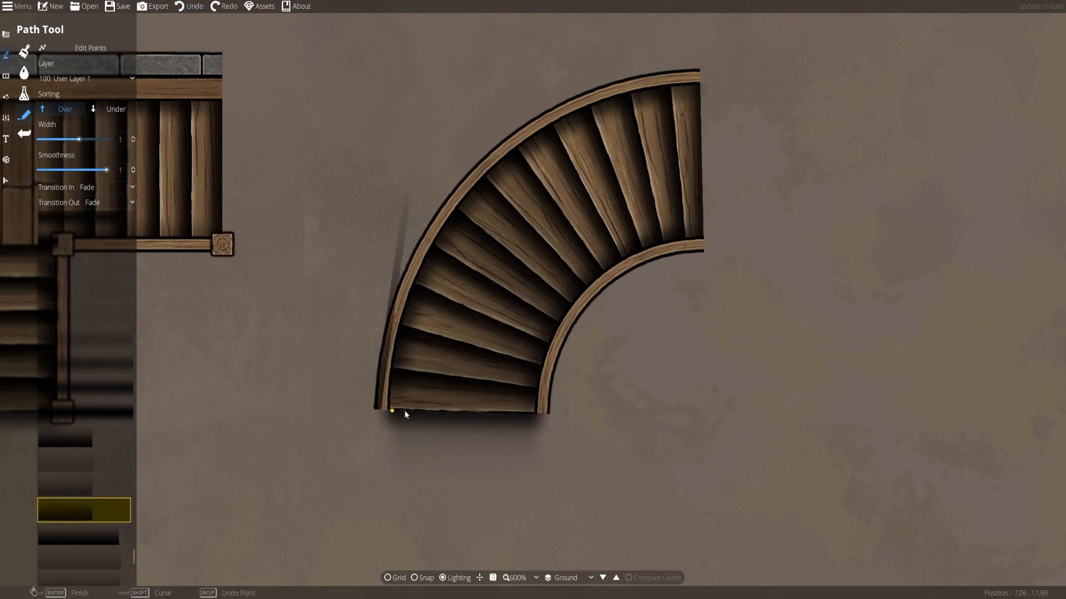
pyautogui.click(547, 417)
pyautogui.rightClick(547, 416)
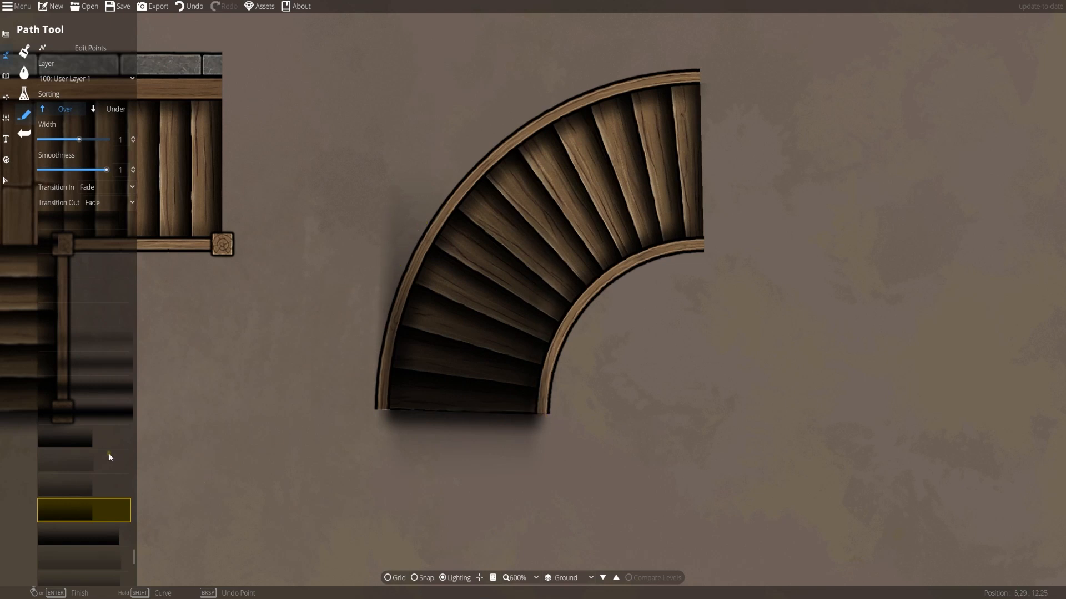
# Undo the dark shadow and try the wide full-length shadow texture across the curved staircase's lower steps instead.
pyautogui.click(91, 338)
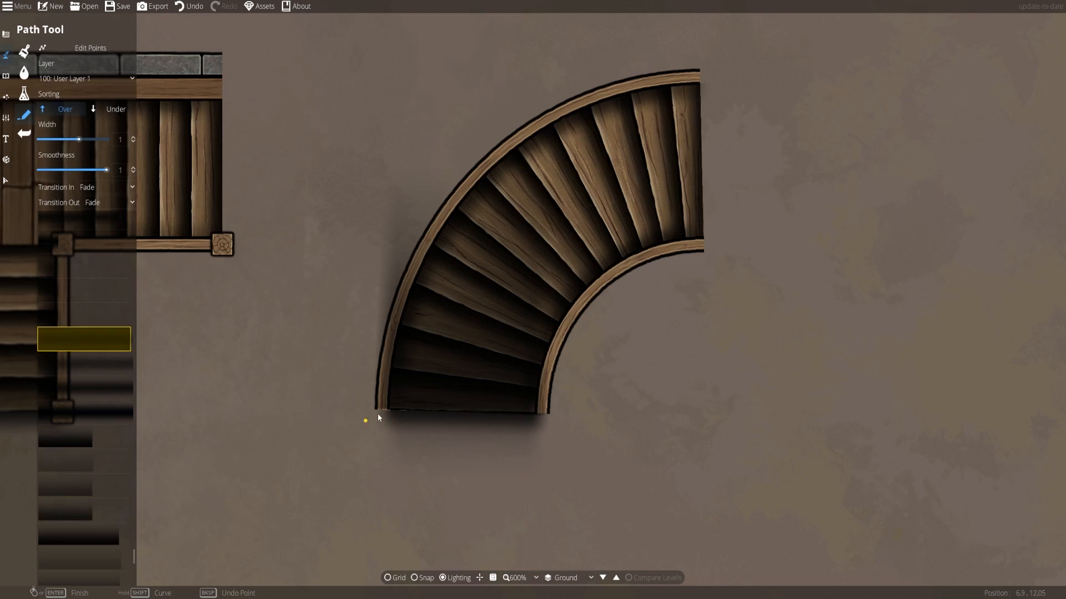
pyautogui.hotkey('ctrl', 'z')
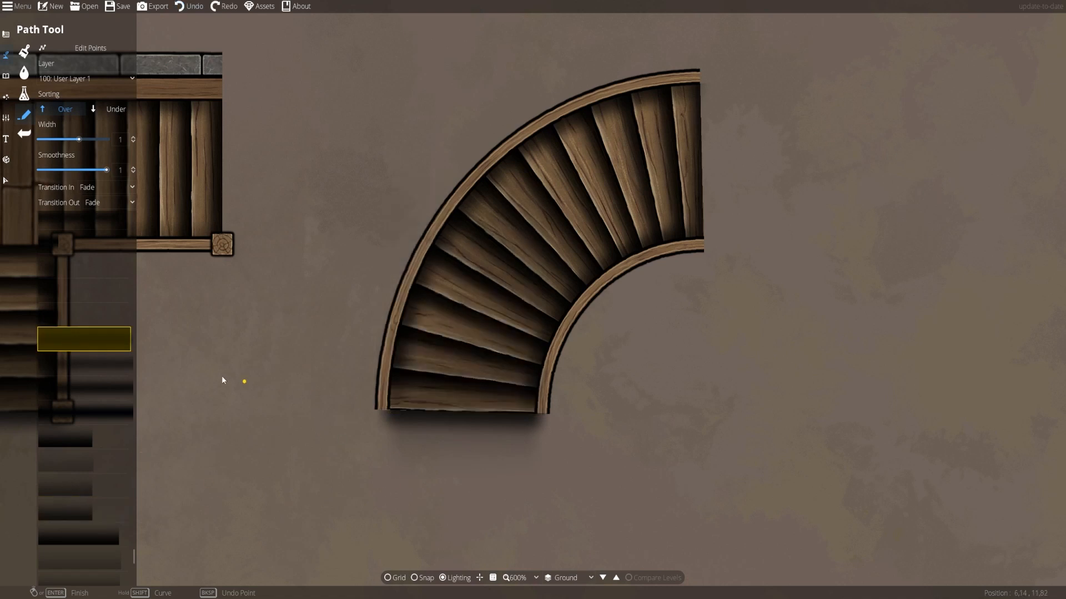
pyautogui.click(272, 385)
pyautogui.click(549, 401)
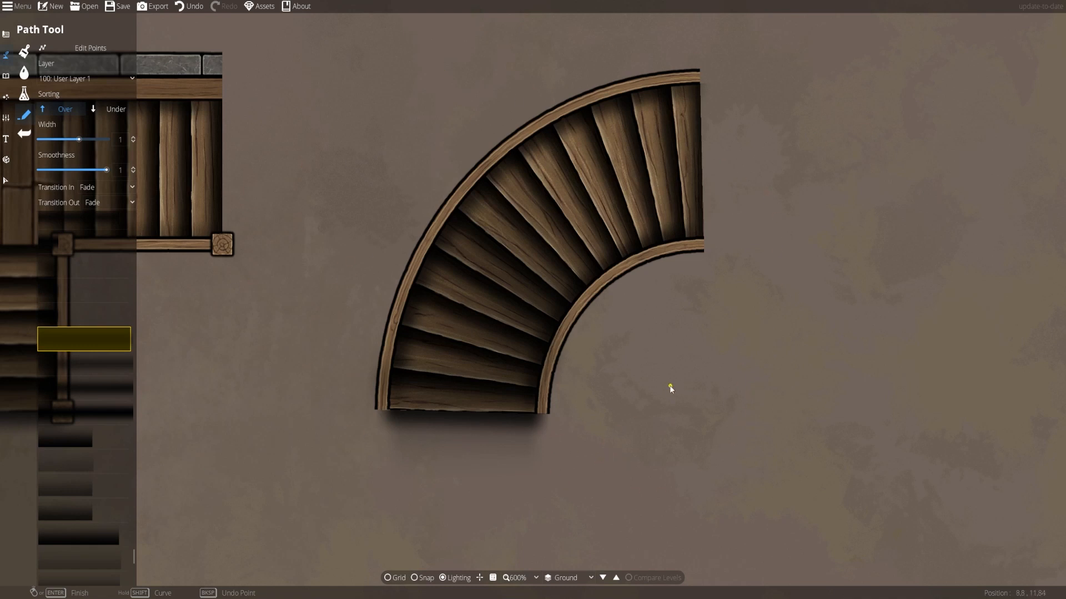
# Switch to the Reddit stair shading tutorial in the browser, enlarge it to 150%, and examine the railed and tavern corner staircases.
pyautogui.scroll(-5, 671, 389)
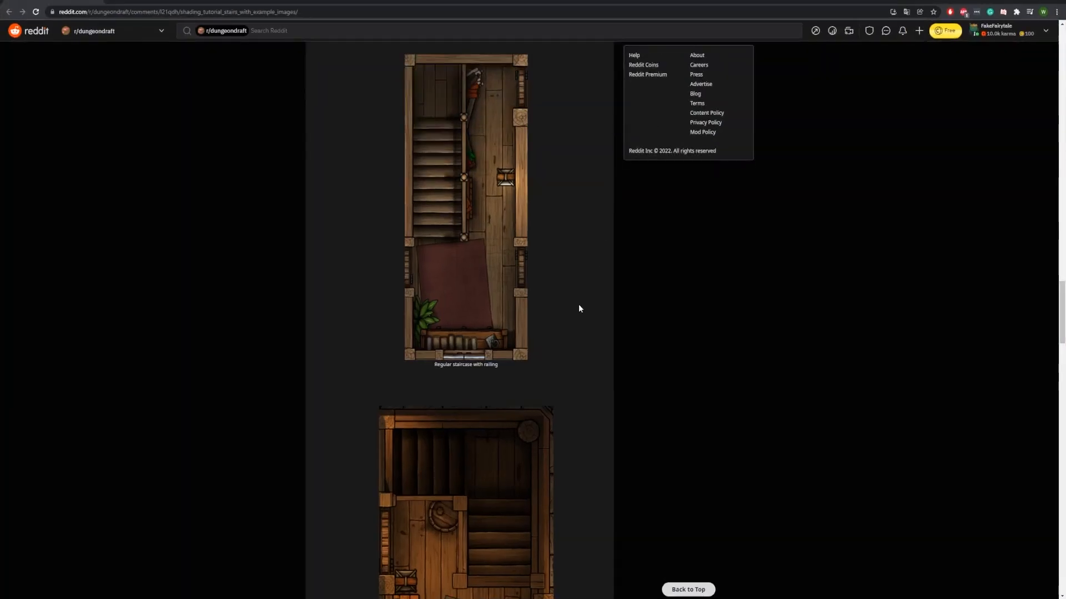
pyautogui.hotkey('ctrl', '+')
pyautogui.hotkey('ctrl', '+')
pyautogui.hotkey('ctrl', '+')
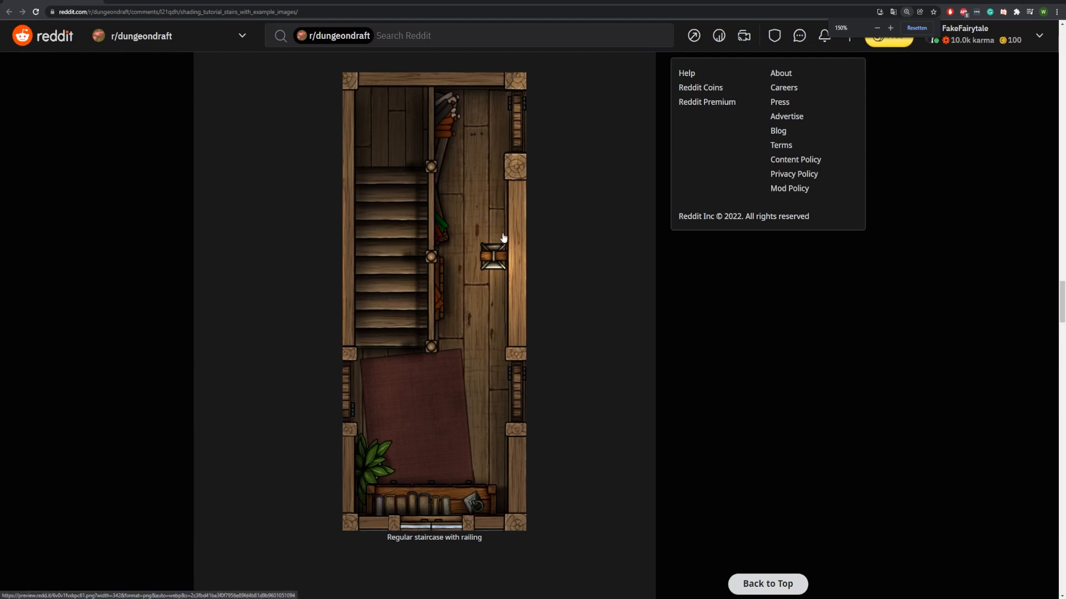
pyautogui.scroll(-5, 421, 183)
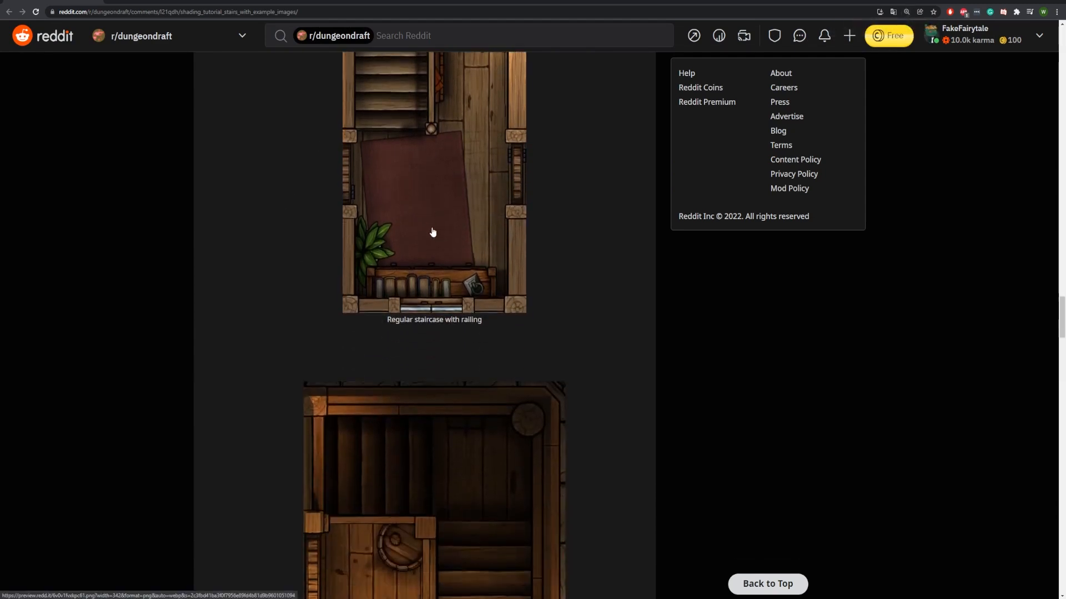
pyautogui.scroll(-2, 473, 433)
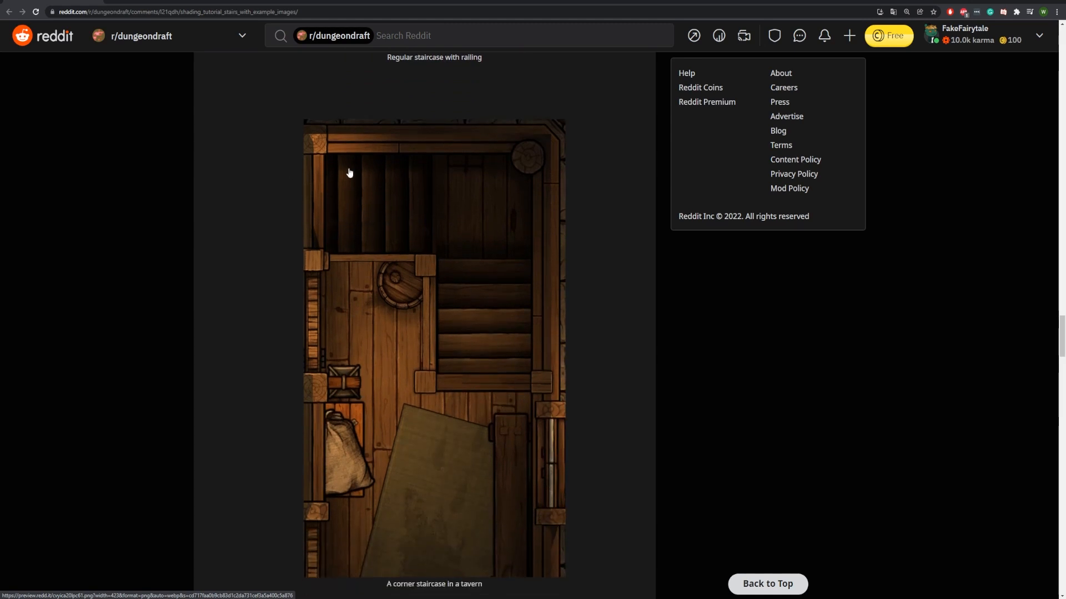
# Examine the shading examples of the half-circle dungeon staircase, the two corner staircases and the staircase lit from both sides.
pyautogui.scroll(-7, 448, 241)
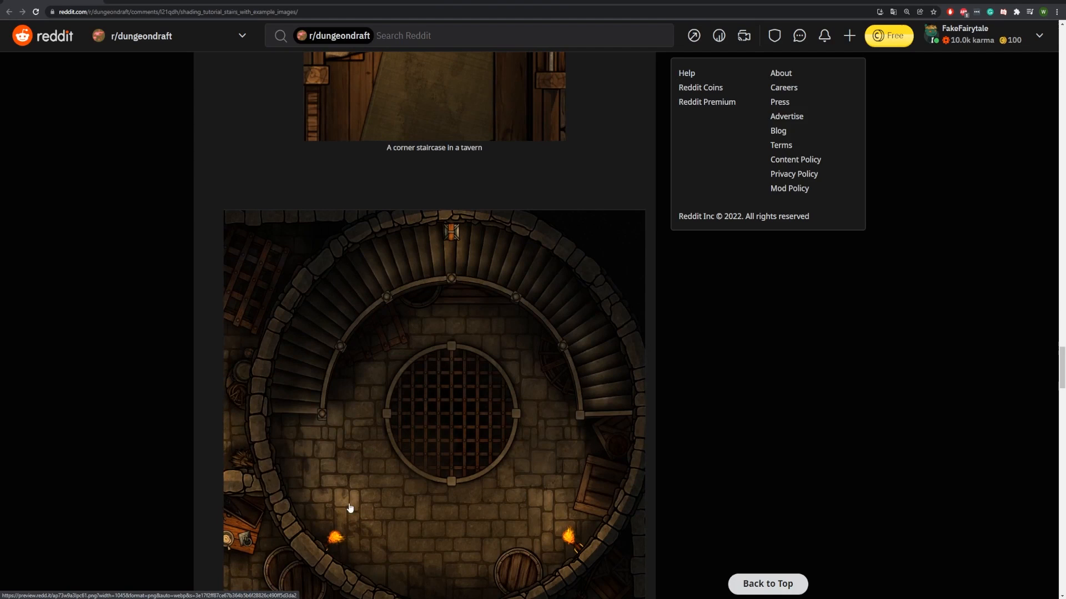
pyautogui.scroll(-1, 698, 424)
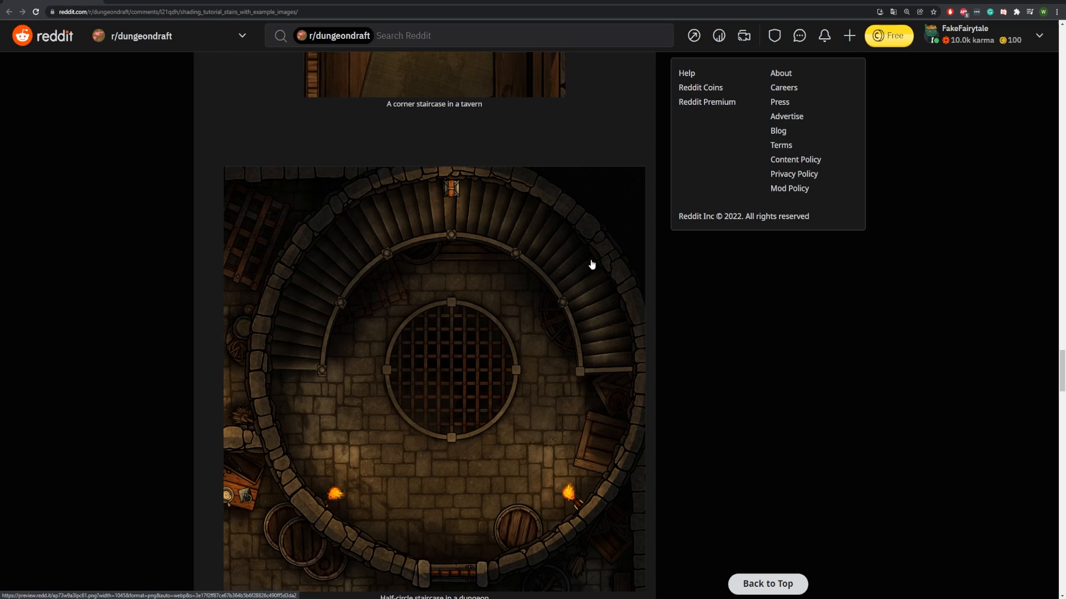
pyautogui.scroll(-5, 364, 366)
pyautogui.scroll(4, 438, 328)
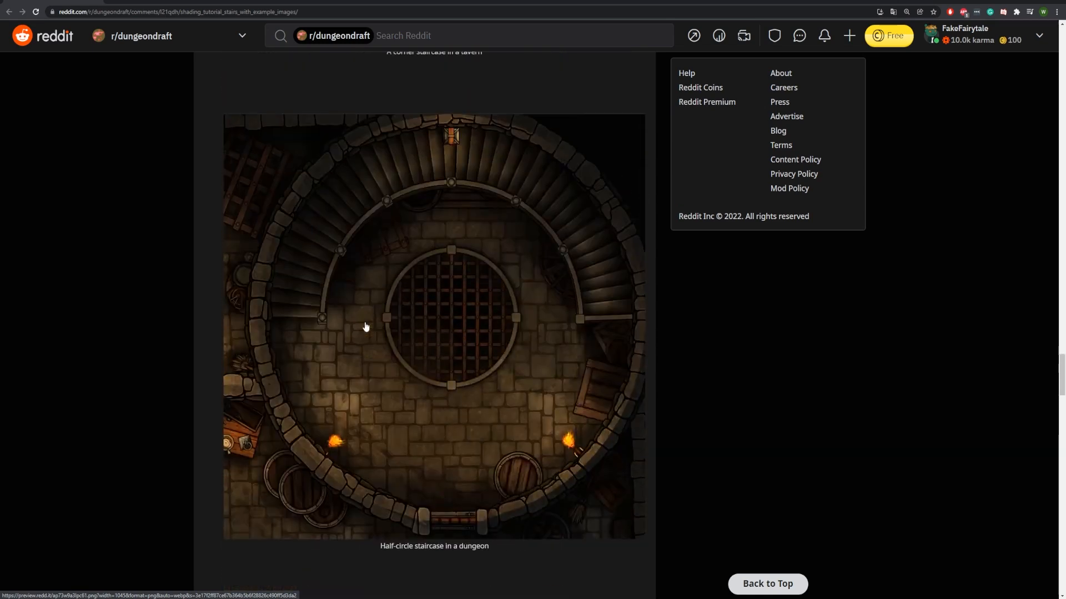
pyautogui.scroll(-5, 571, 316)
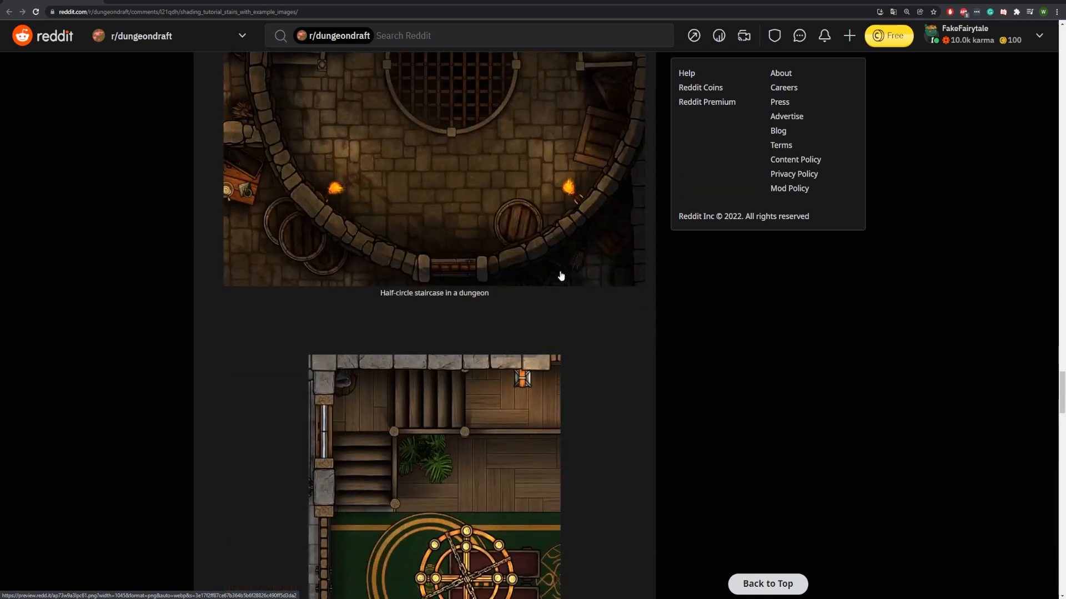
pyautogui.scroll(-10, 561, 275)
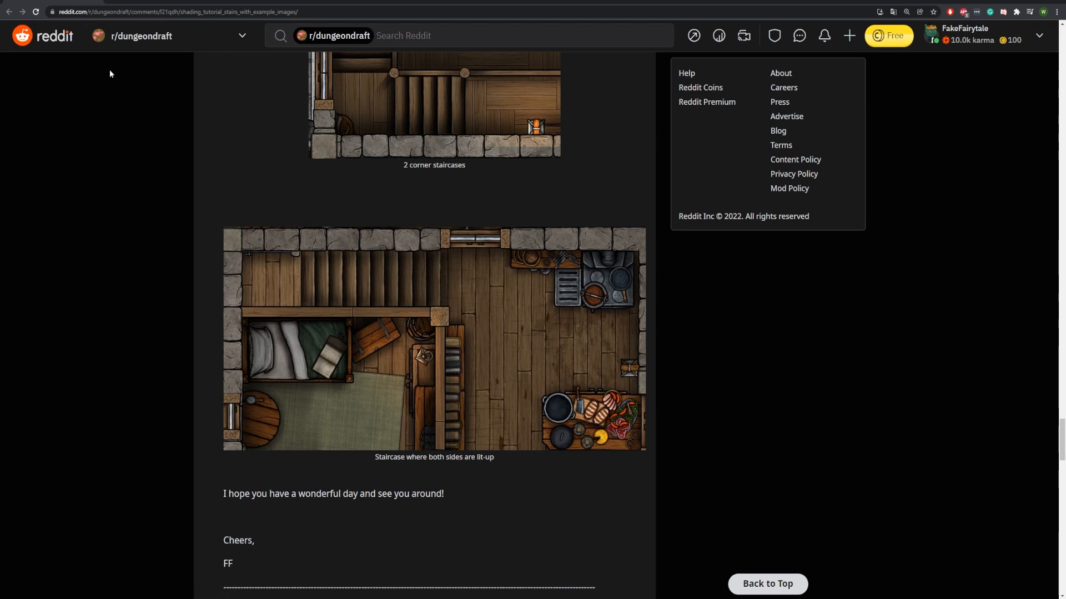
pyautogui.scroll(3, 324, 190)
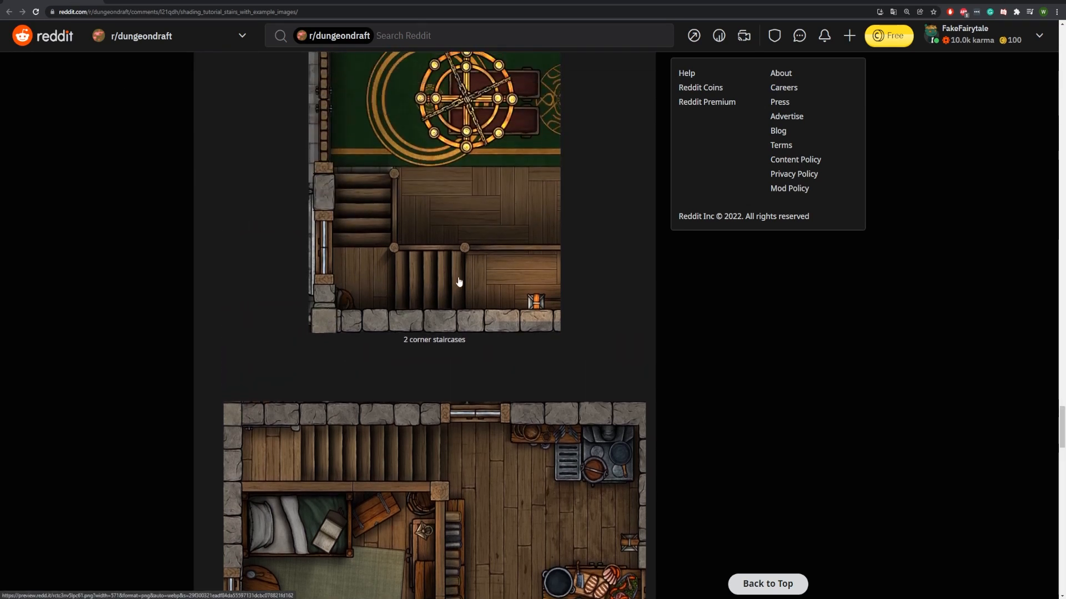
# Look back over the two-corner, tavern corner, half-circle dungeon and railed staircase examples in the Reddit tutorial.
pyautogui.scroll(5, 345, 165)
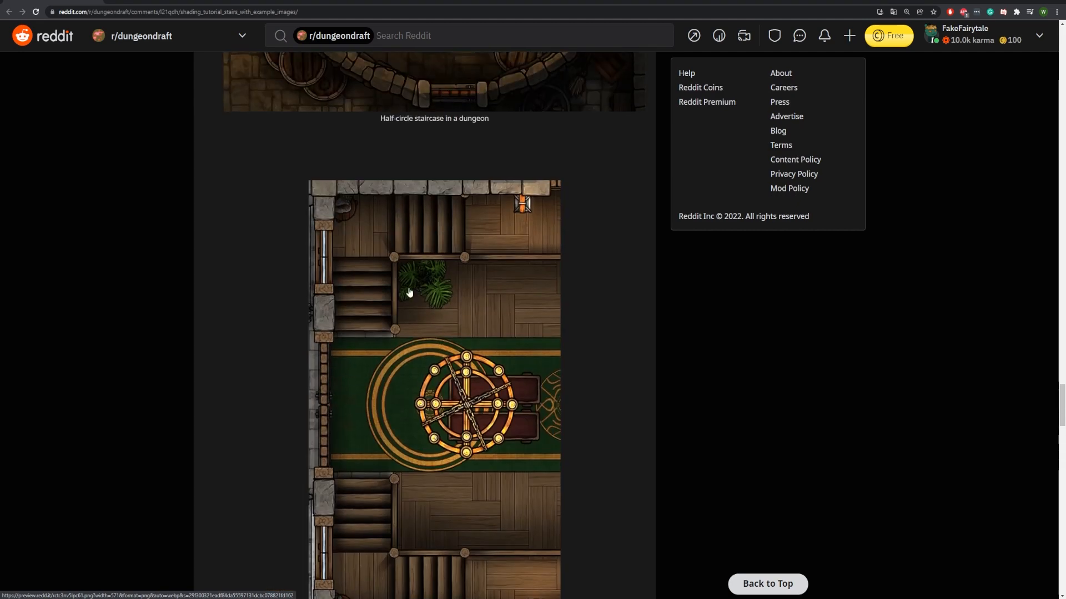
pyautogui.scroll(12, 409, 344)
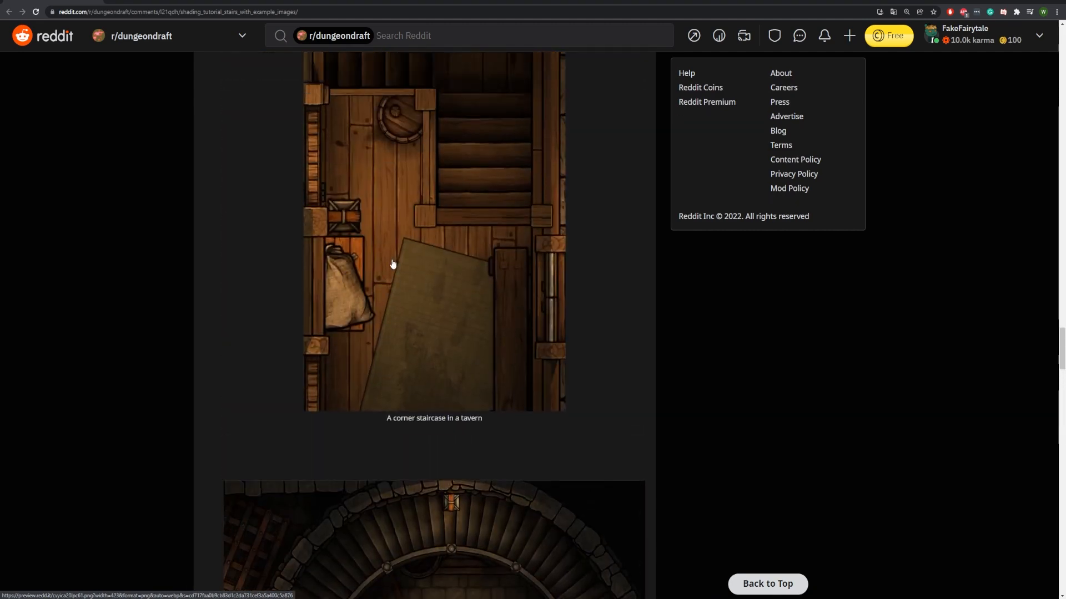
pyautogui.scroll(-3, 397, 311)
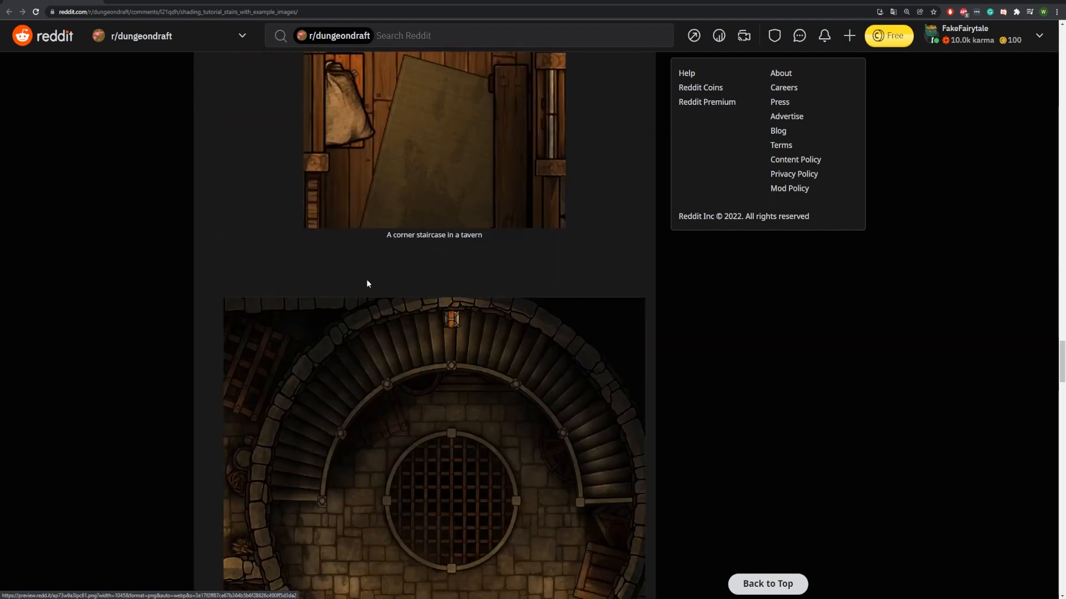
pyautogui.scroll(10, 344, 303)
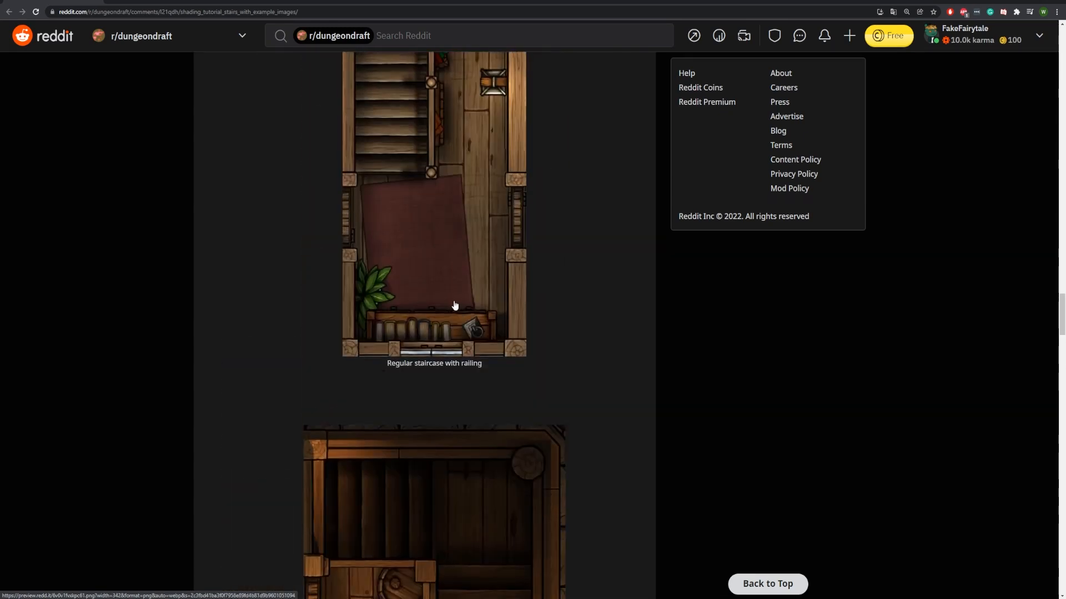
pyautogui.scroll(2, 466, 322)
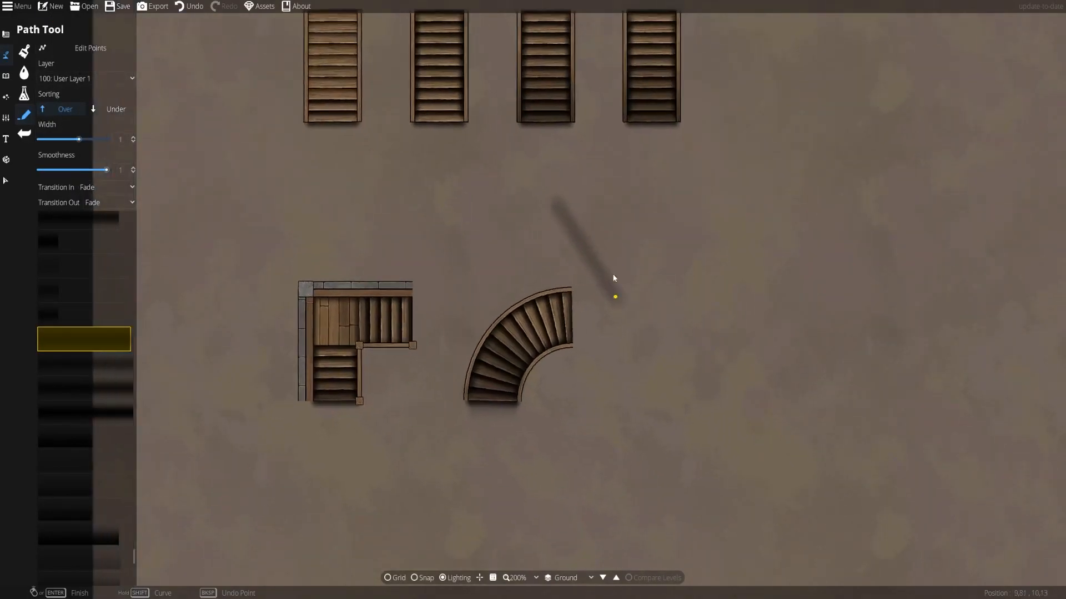
# Switch back to the Dungeondraft map, undo the stray shadow beside the curved staircase, and choose the narrow brown plank stair path with snapping on.
pyautogui.hotkey('ctrl', 'z')
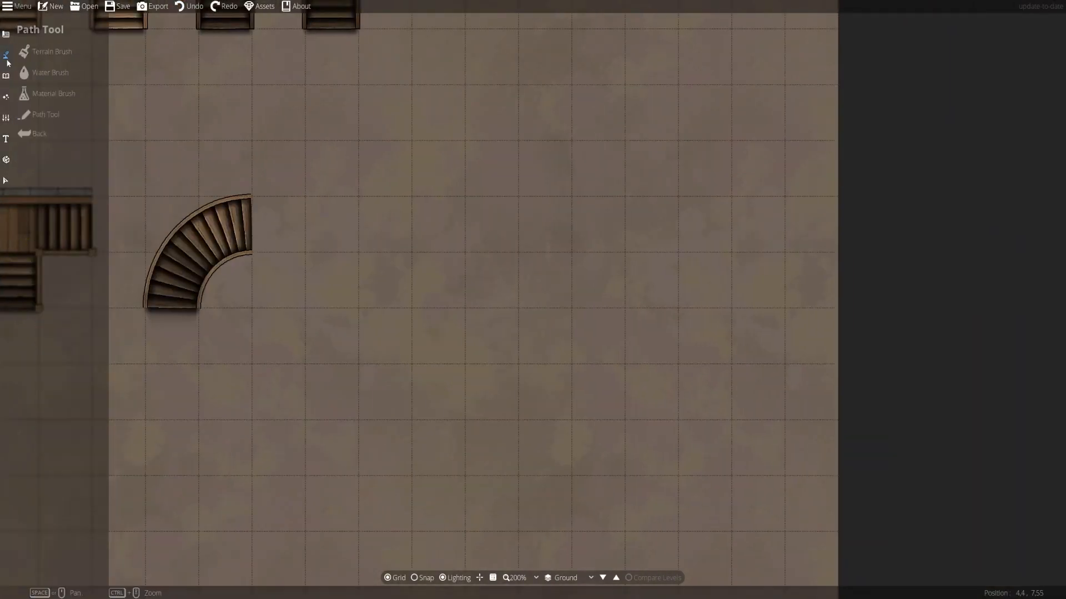
pyautogui.click(55, 113)
pyautogui.scroll(-5, 75, 343)
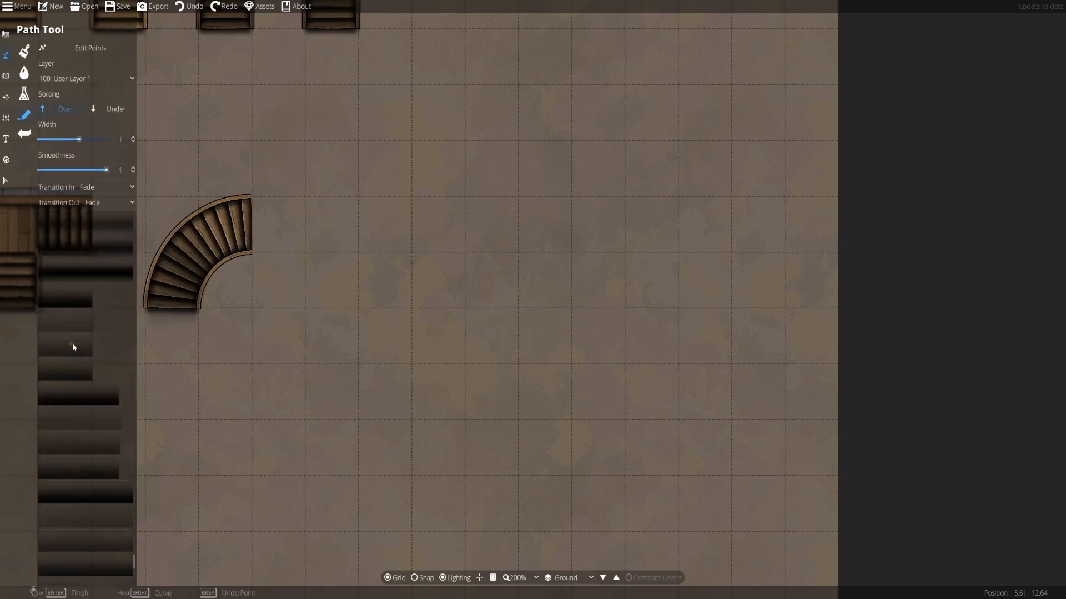
pyautogui.scroll(2, 83, 388)
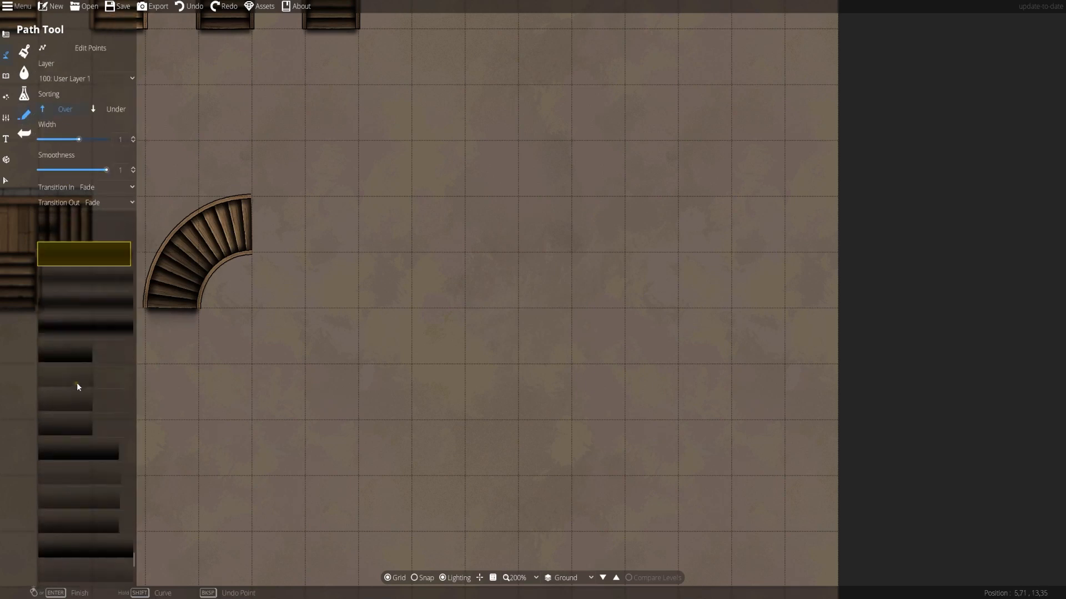
pyautogui.moveTo(133, 561); pyautogui.dragTo(127, 405)
pyautogui.scroll(12, 116, 389)
pyautogui.scroll(10, 116, 389)
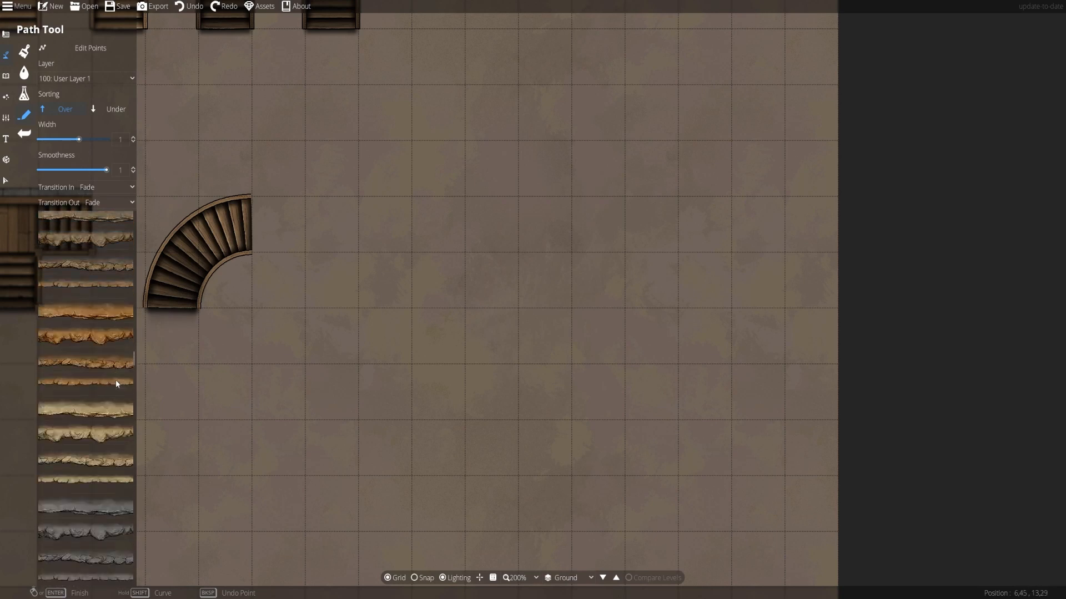
pyautogui.scroll(10, 99, 360)
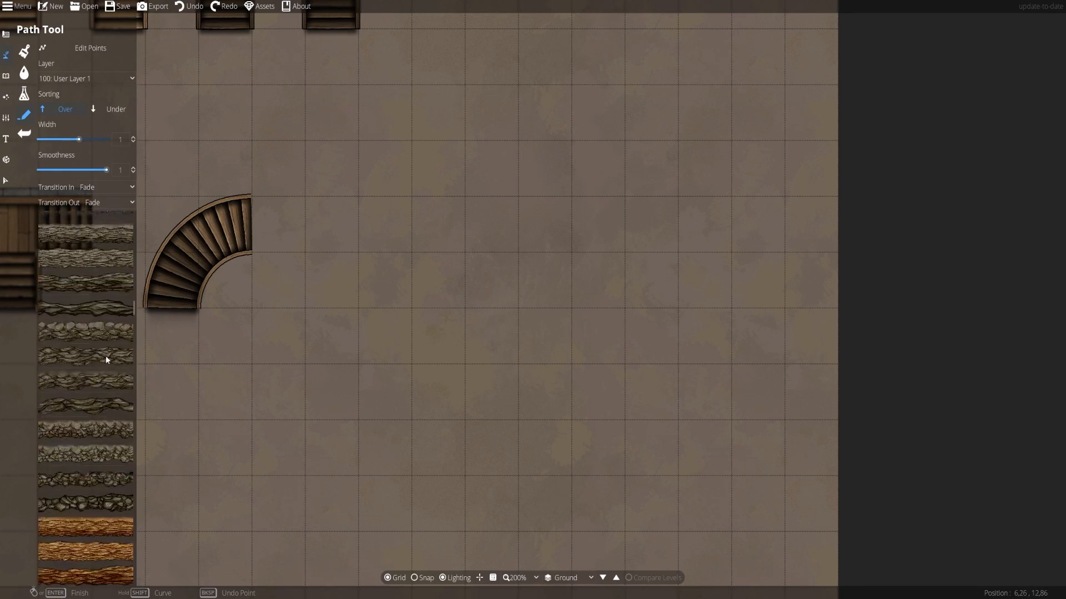
pyautogui.scroll(10, 99, 356)
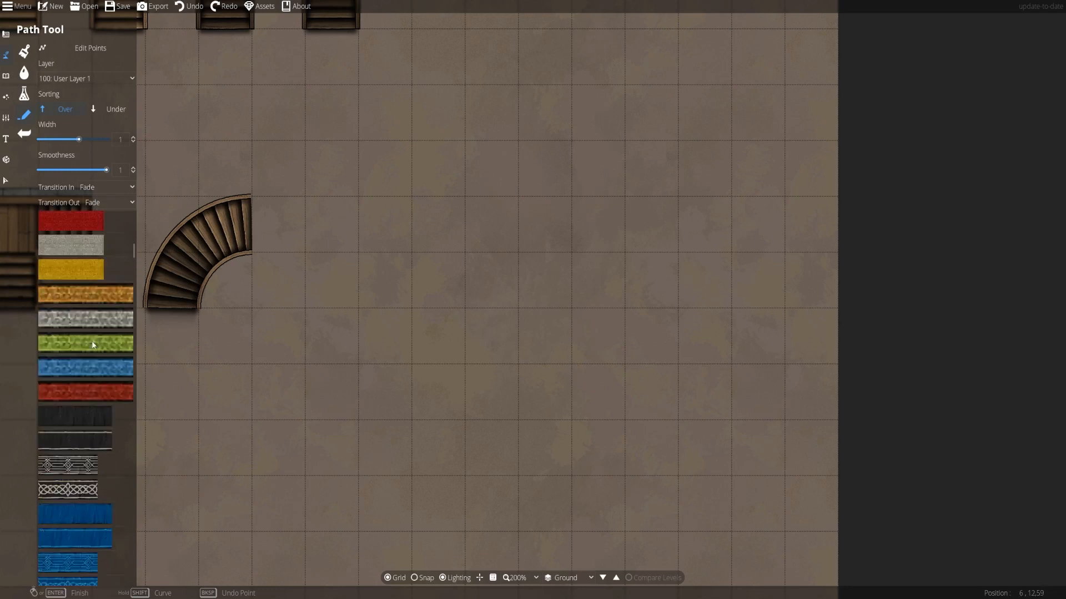
pyautogui.scroll(-12, 89, 344)
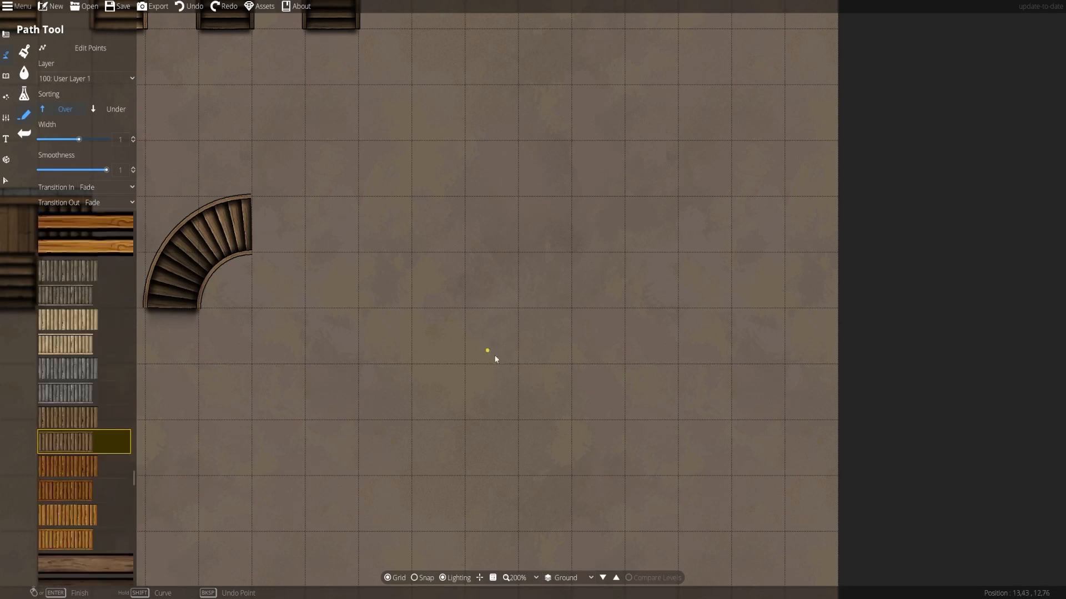
pyautogui.scroll(2, 495, 359)
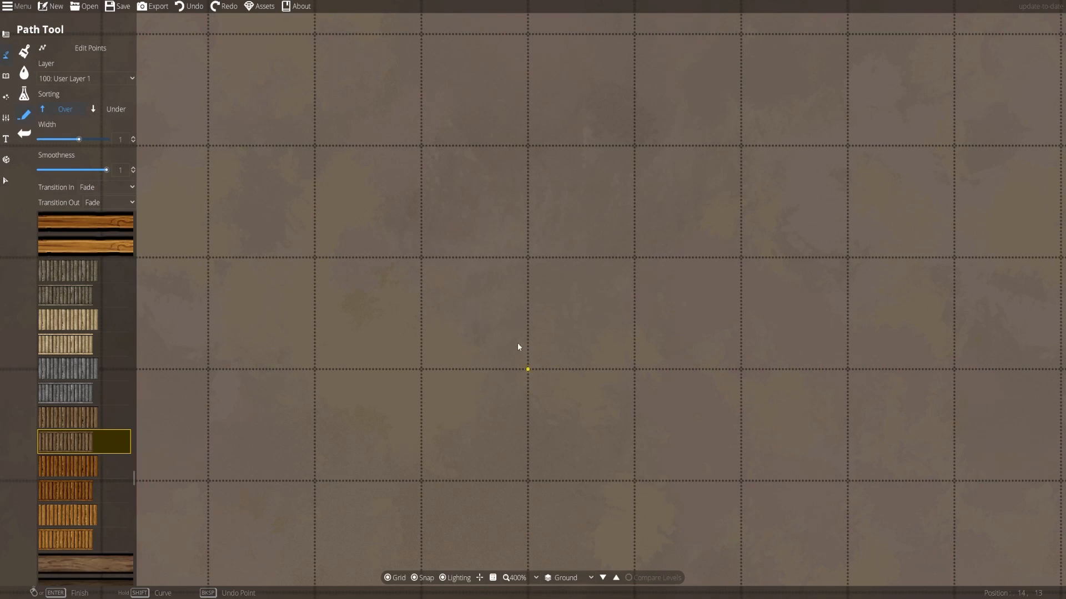
# Try a one-square plank flight on the empty ground, undo it, and set both the Transition In and Transition Out to None.
pyautogui.click(474, 363)
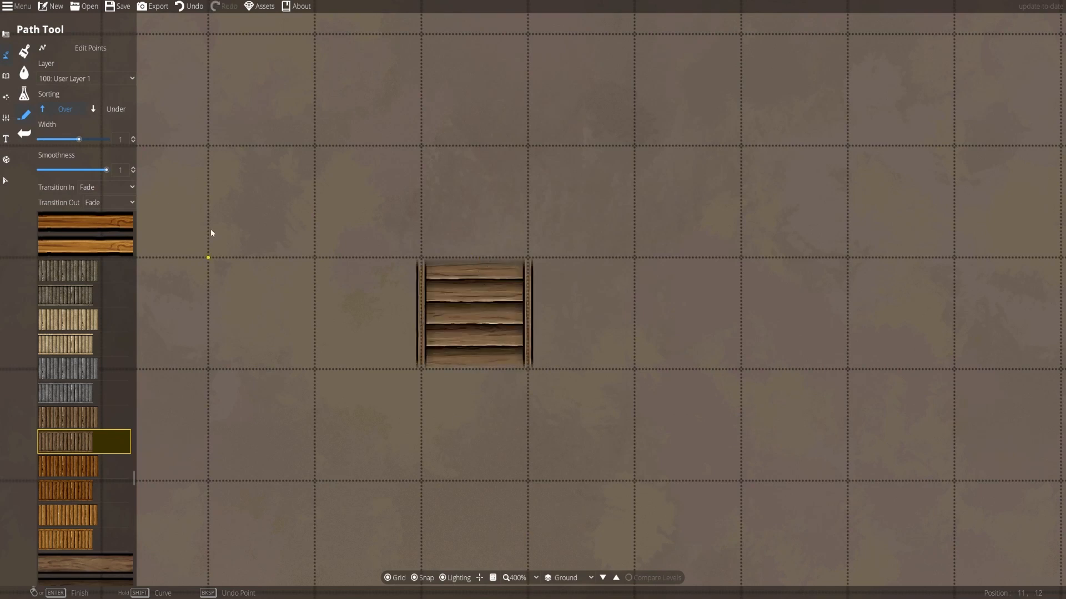
pyautogui.click(95, 189)
pyautogui.click(109, 205)
pyautogui.click(106, 203)
pyautogui.click(99, 218)
# Draw a vertical plank flight two squares long and a horizontal one-square flight starting diagonally off its upper right corner.
pyautogui.click(465, 385)
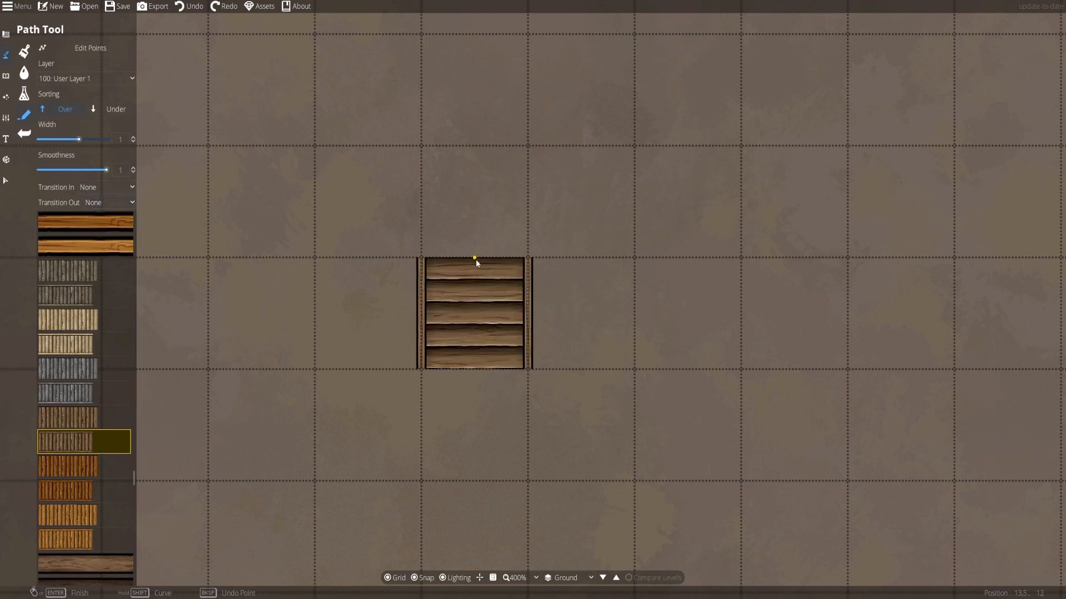
pyautogui.moveTo(485, 171); pyautogui.dragTo(454, 303)
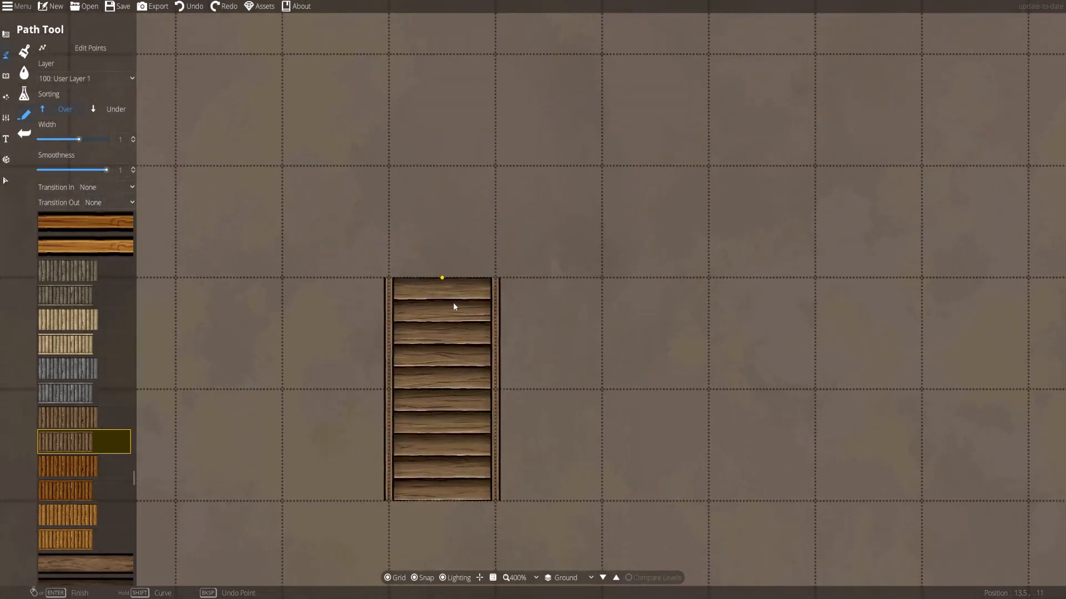
pyautogui.click(454, 306)
pyautogui.click(499, 236)
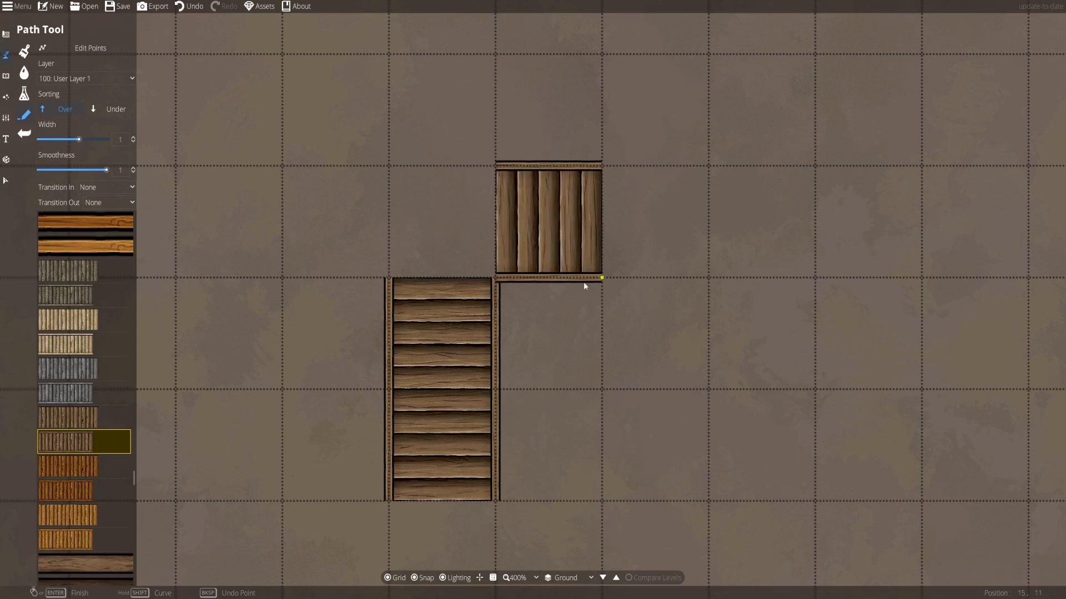
pyautogui.moveTo(578, 381); pyautogui.dragTo(570, 343)
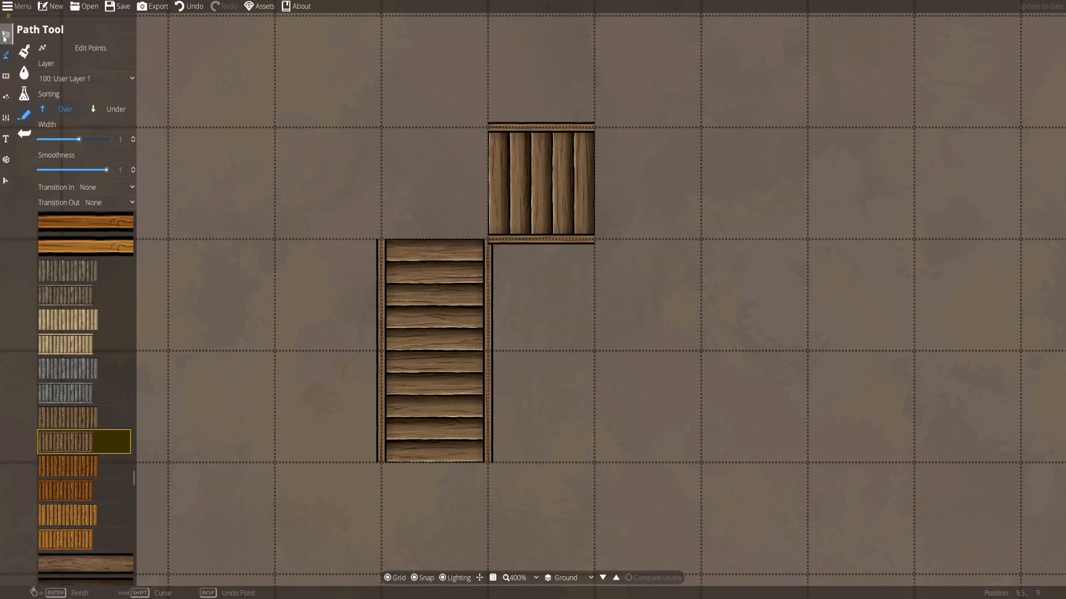
# Enclose both flights in a rectangular room of 3 by 4 squares using a grey-stone and brown-wood wall with its shadow off.
pyautogui.click(5, 33)
pyautogui.click(28, 72)
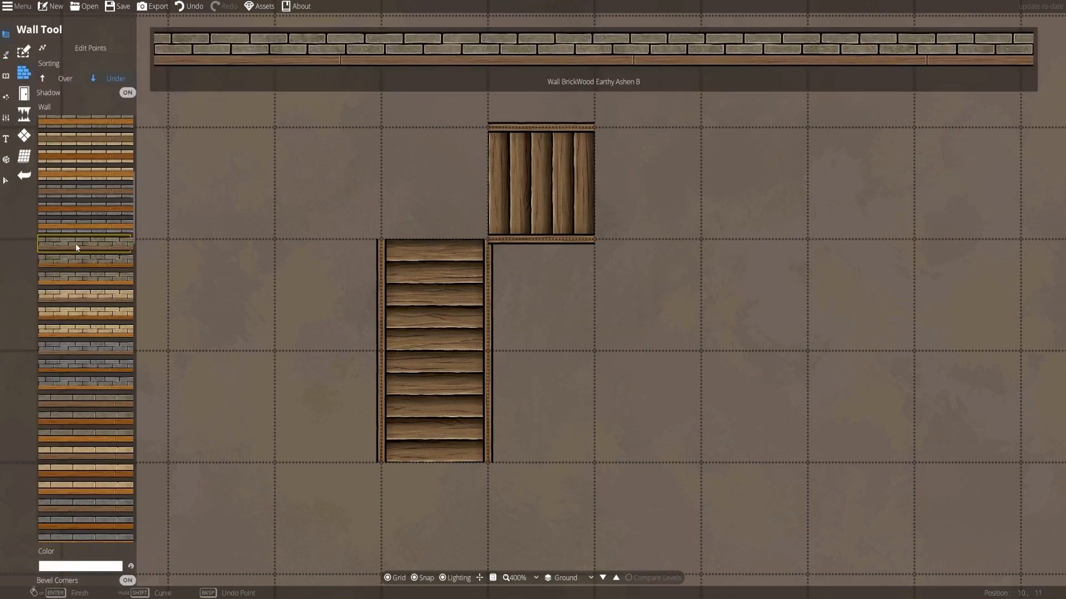
pyautogui.scroll(-3, 93, 312)
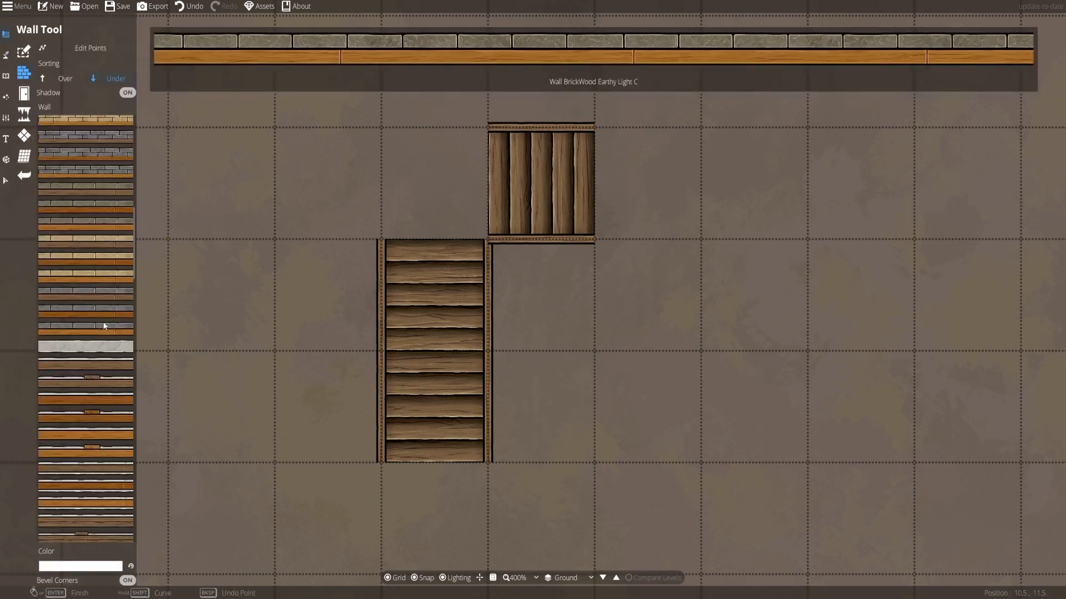
pyautogui.click(103, 190)
pyautogui.click(127, 92)
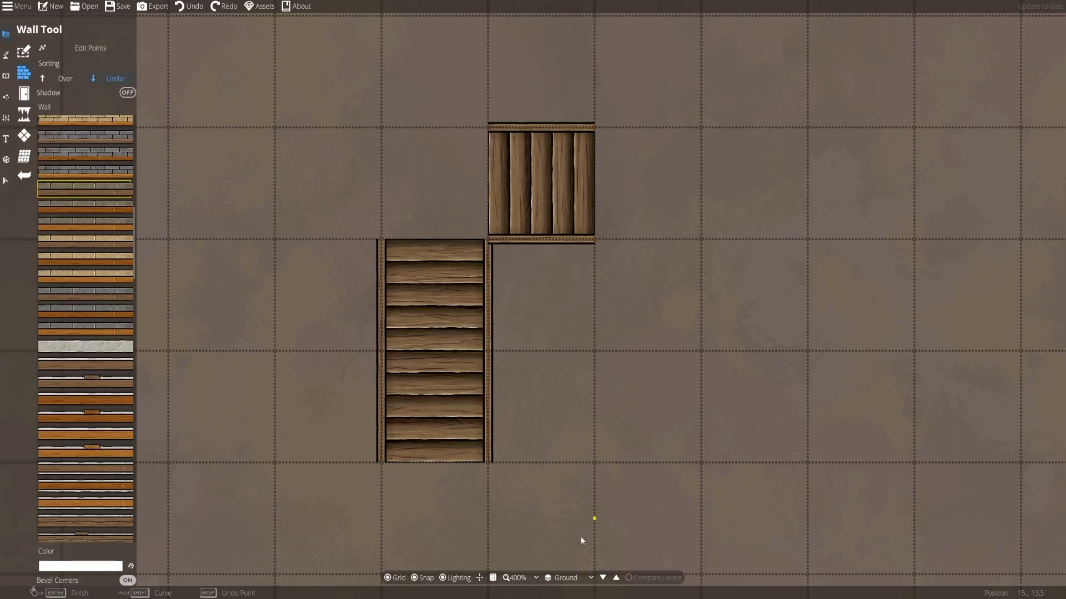
pyautogui.moveTo(581, 541); pyautogui.dragTo(587, 470)
pyautogui.click(707, 506)
pyautogui.click(383, 504)
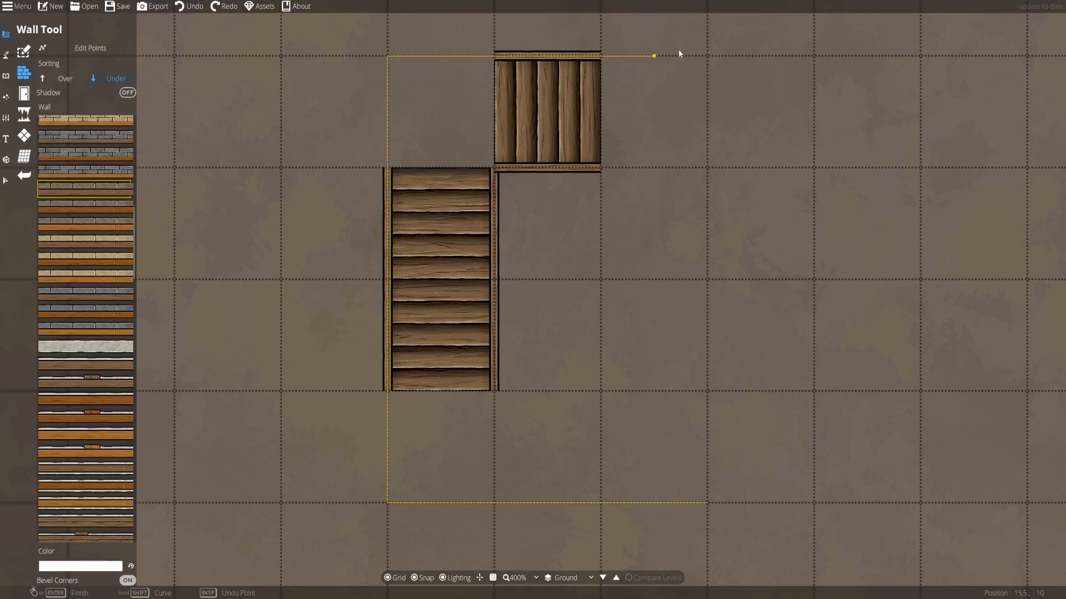
pyautogui.click(704, 66)
pyautogui.click(708, 501)
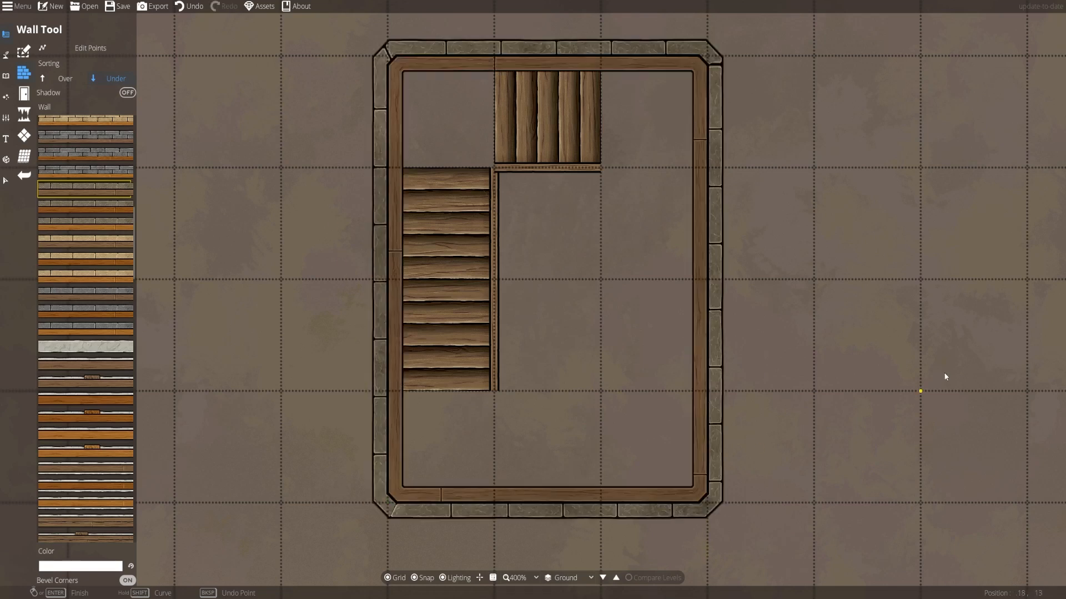
# Place matching one-square wooden portals in the room's right wall and lower wall.
pyautogui.click(24, 93)
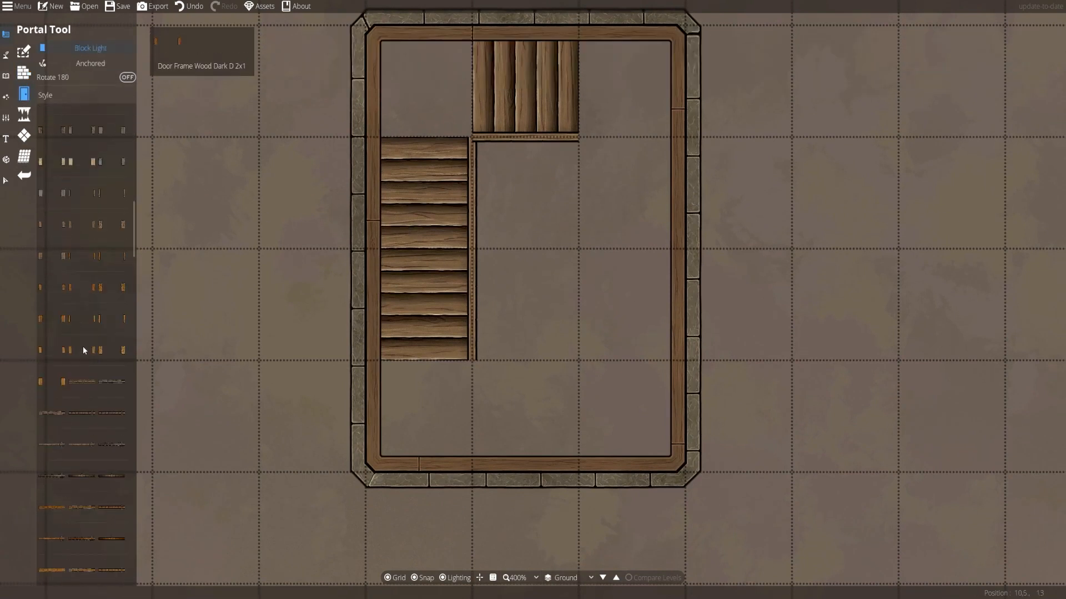
pyautogui.scroll(-5, 111, 386)
pyautogui.click(82, 346)
pyautogui.click(685, 193)
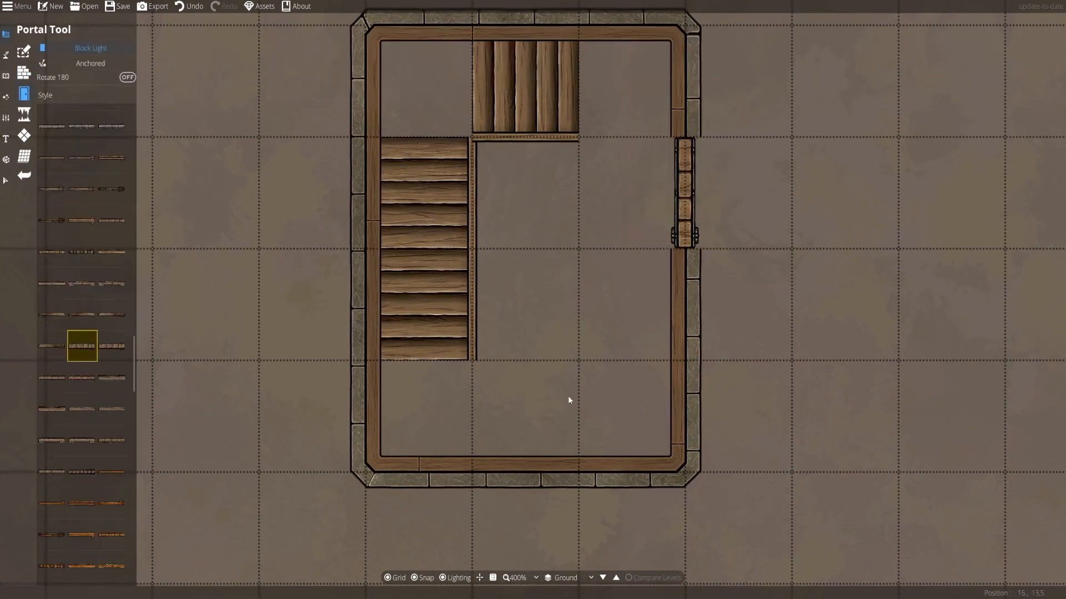
pyautogui.click(524, 471)
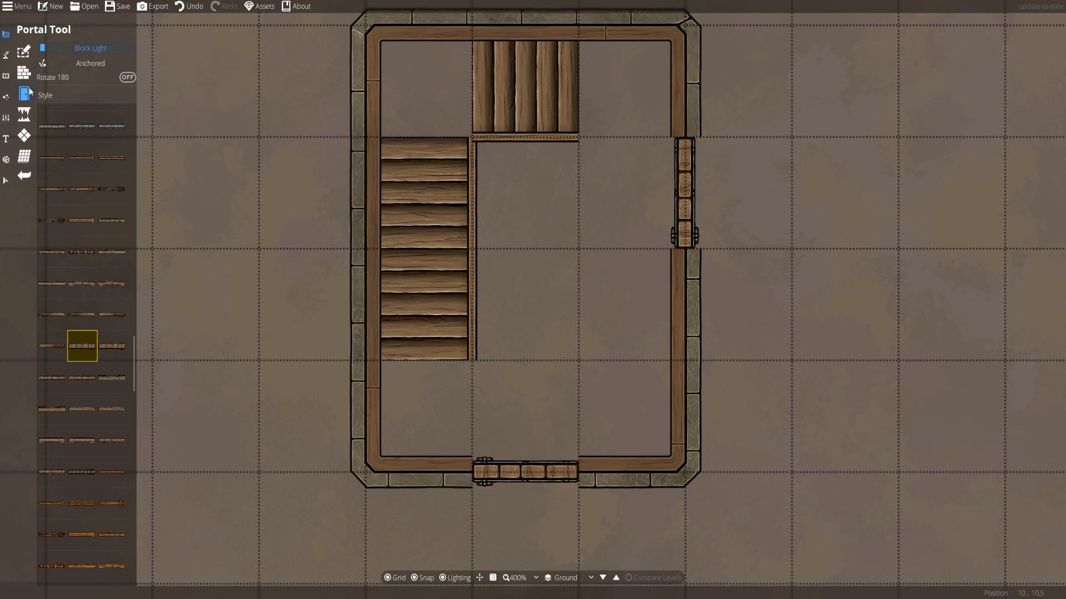
# Search the object library for "pillar" and cover the room's four corners with square grey stone pillars at scale 0.7.
pyautogui.click(5, 75)
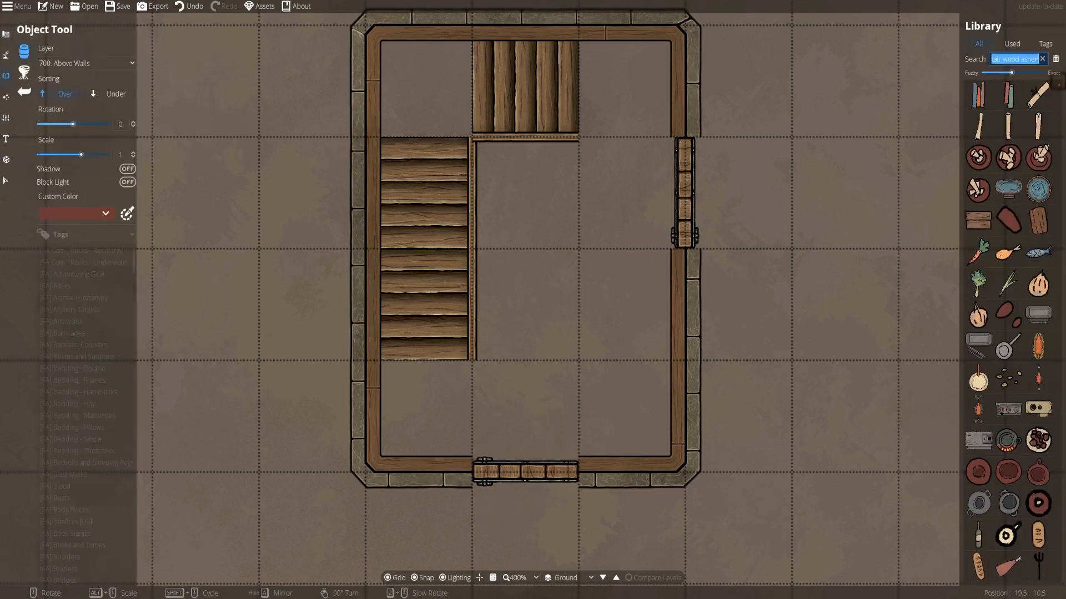
pyautogui.write('pillar')
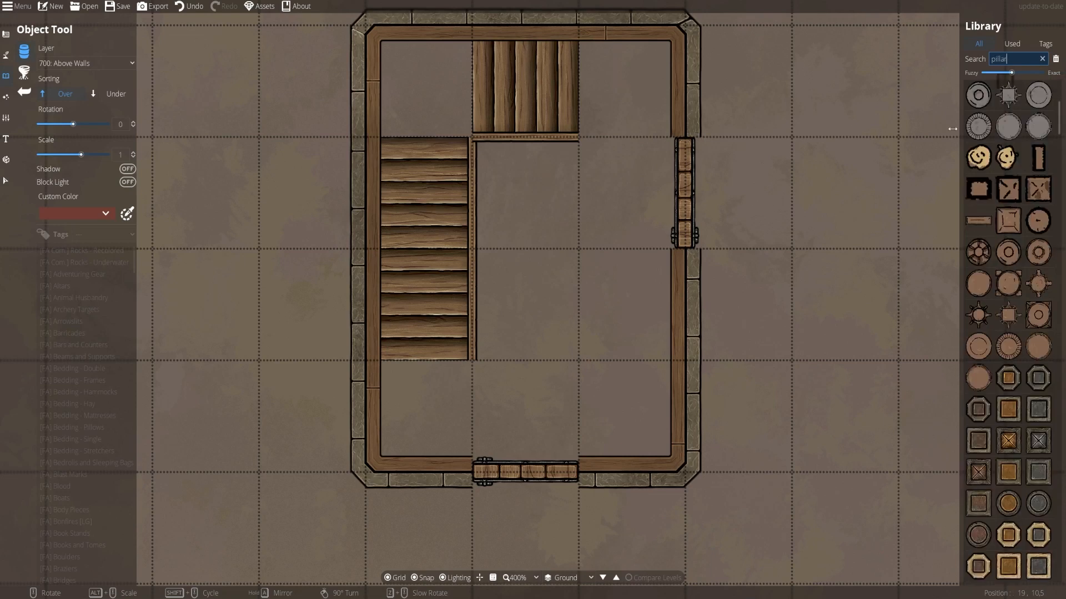
pyautogui.scroll(2, 1003, 392)
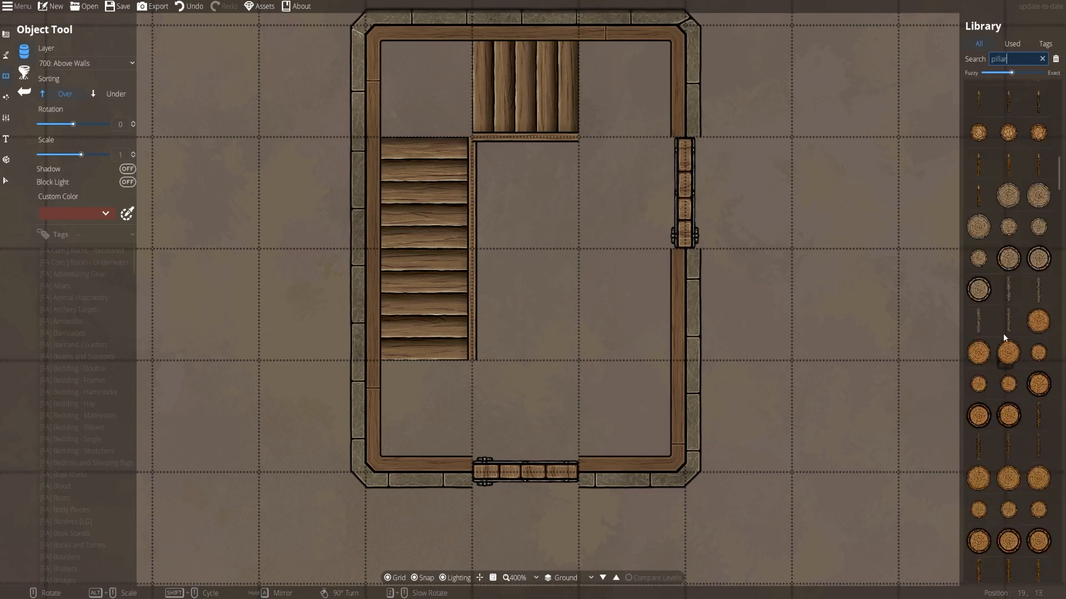
pyautogui.scroll(-10, 1011, 264)
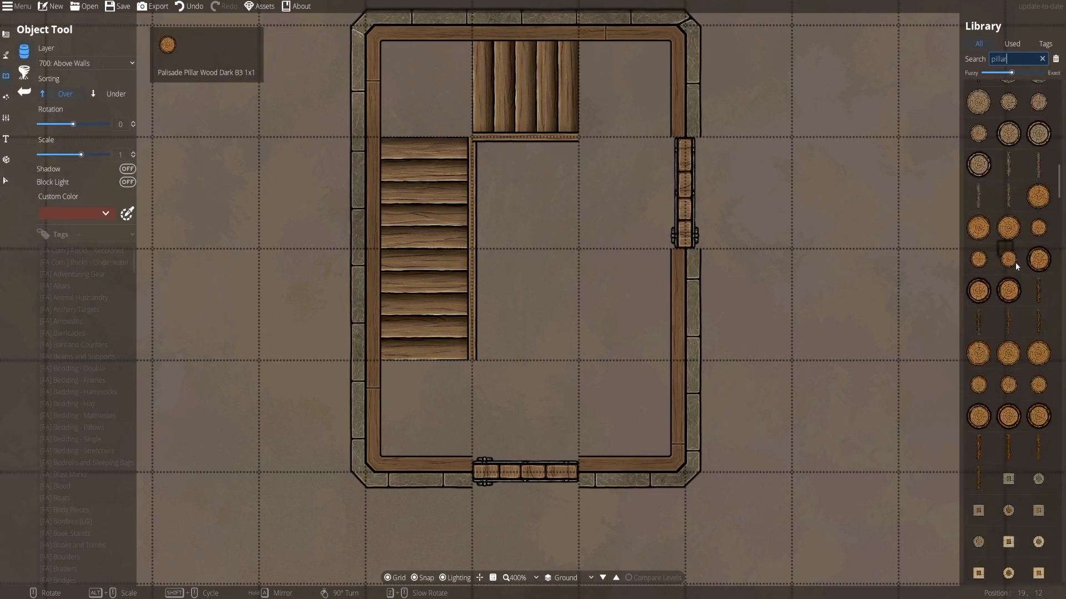
pyautogui.scroll(-3, 1024, 212)
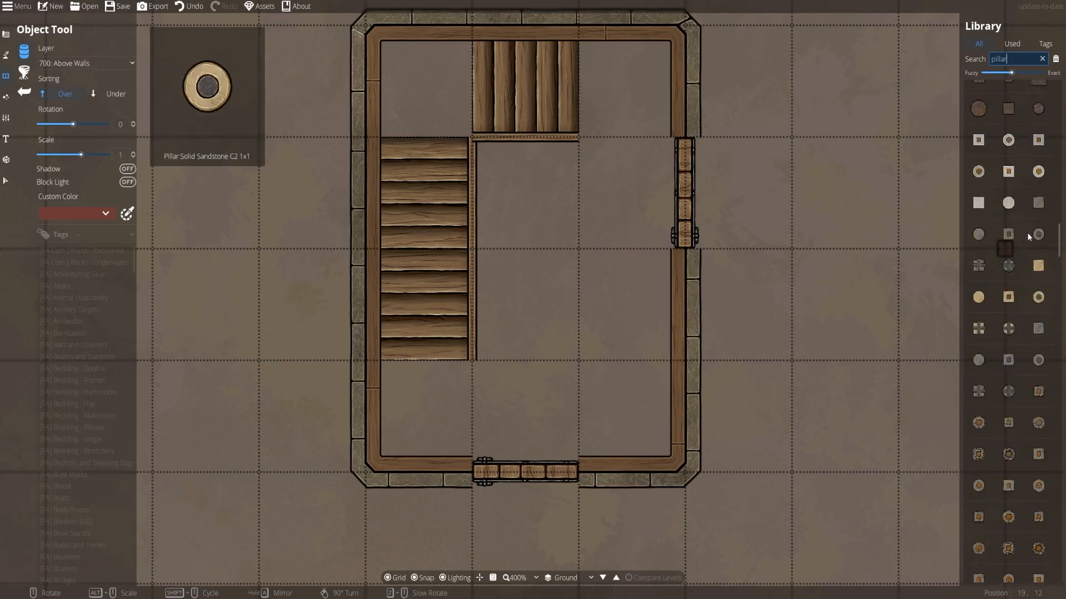
pyautogui.click(1035, 203)
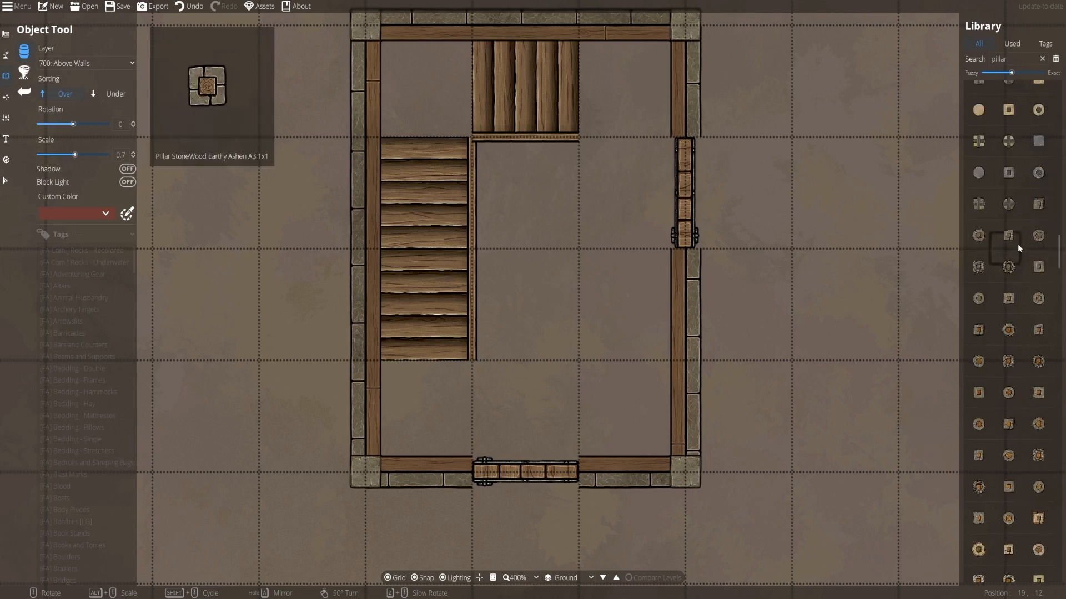
# Frame both portals with Pillar Wood Ashen C1 posts at scale 1, rotated 90 in the right wall and -180 in the lower wall.
pyautogui.scroll(-5, 1002, 267)
pyautogui.scroll(-5, 996, 302)
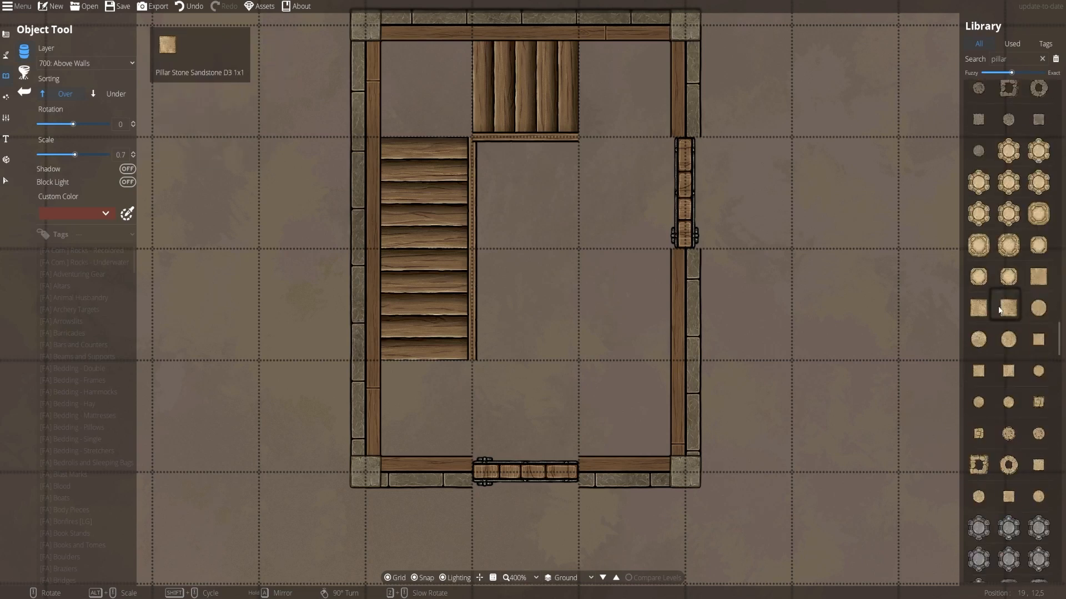
pyautogui.scroll(-6, 993, 302)
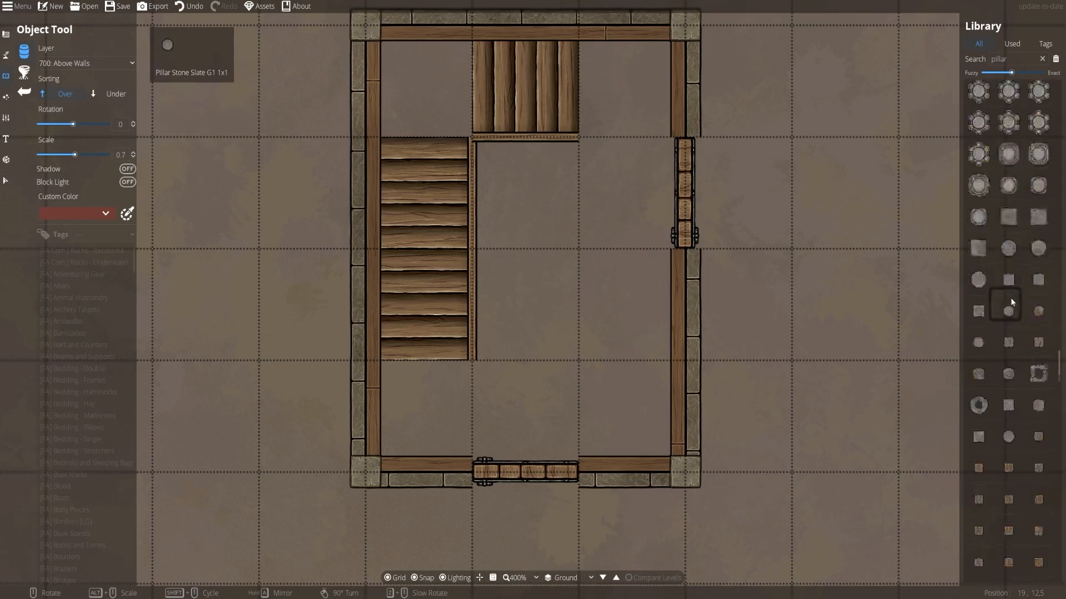
pyautogui.click(1009, 407)
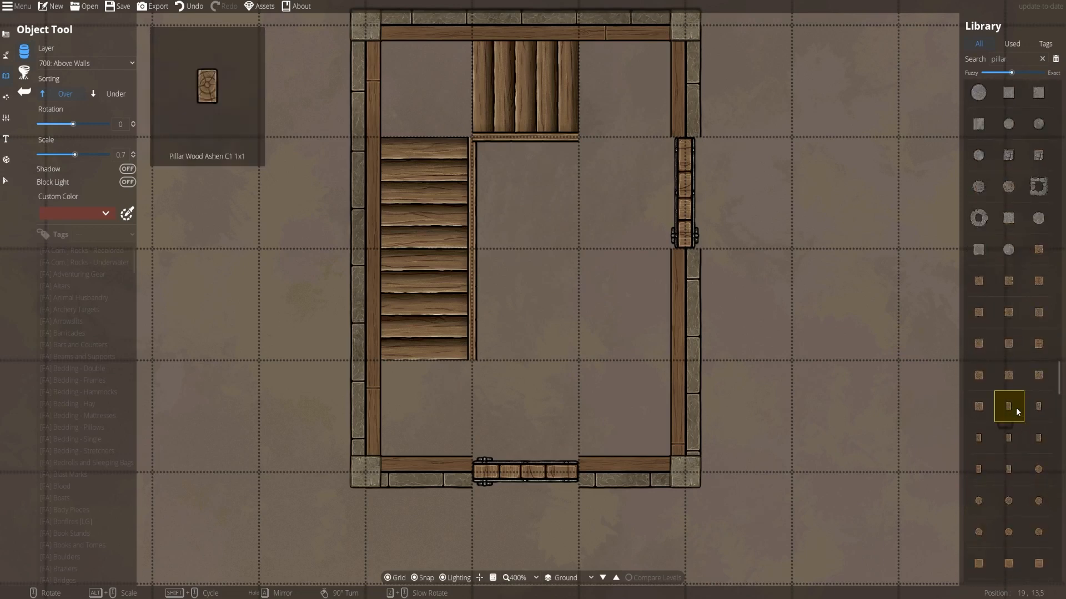
pyautogui.scroll(5, 686, 148)
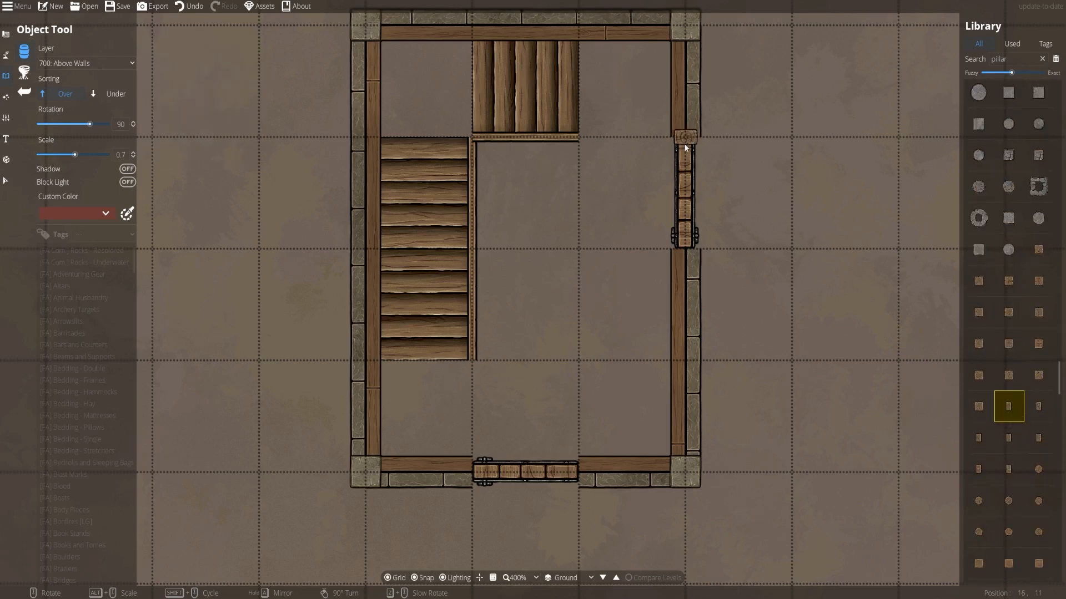
pyautogui.keyDown('alt'); pyautogui.scroll(1, 686, 147); pyautogui.keyUp('alt')
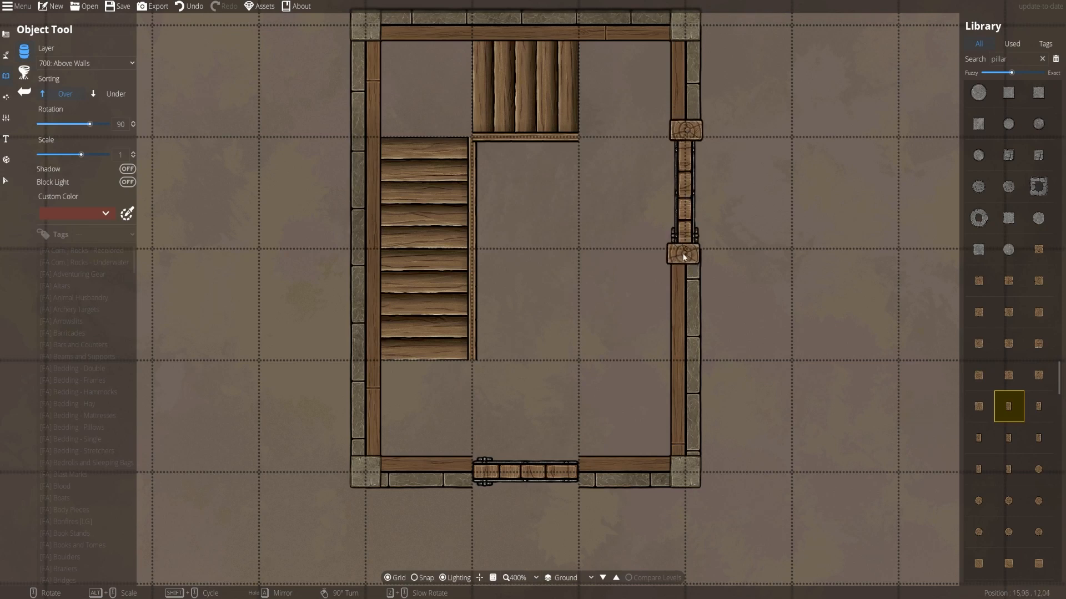
pyautogui.click(685, 257)
pyautogui.rightClick(507, 480)
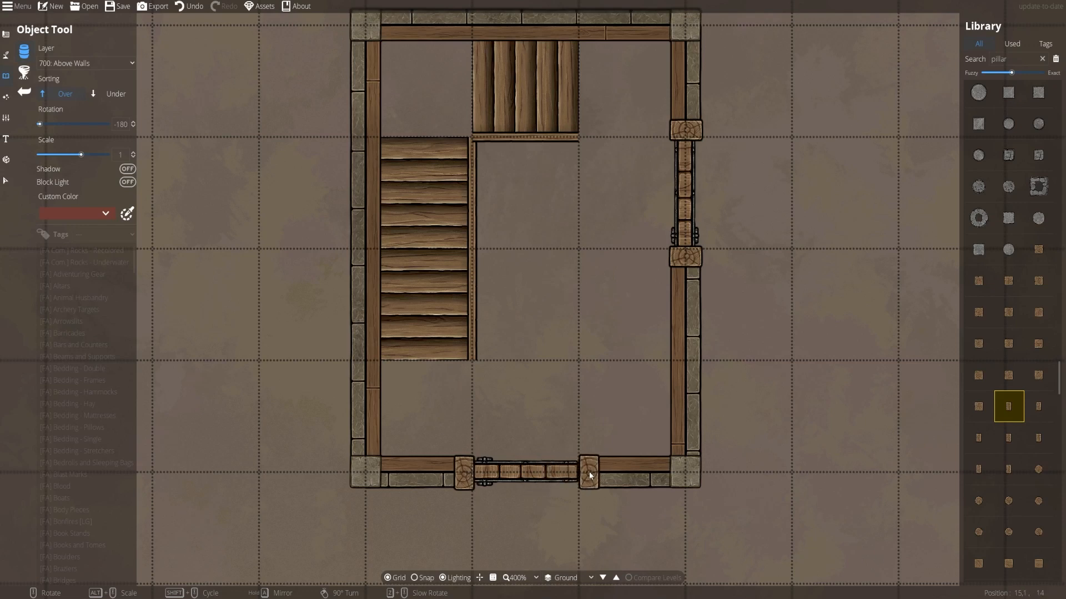
pyautogui.click(588, 475)
# Cover the room's floor outside the stairs and landing with the ashen plank pattern on User Layer 1 using a custom polygon shape.
pyautogui.click(6, 54)
pyautogui.click(24, 66)
pyautogui.click(6, 34)
pyautogui.click(50, 51)
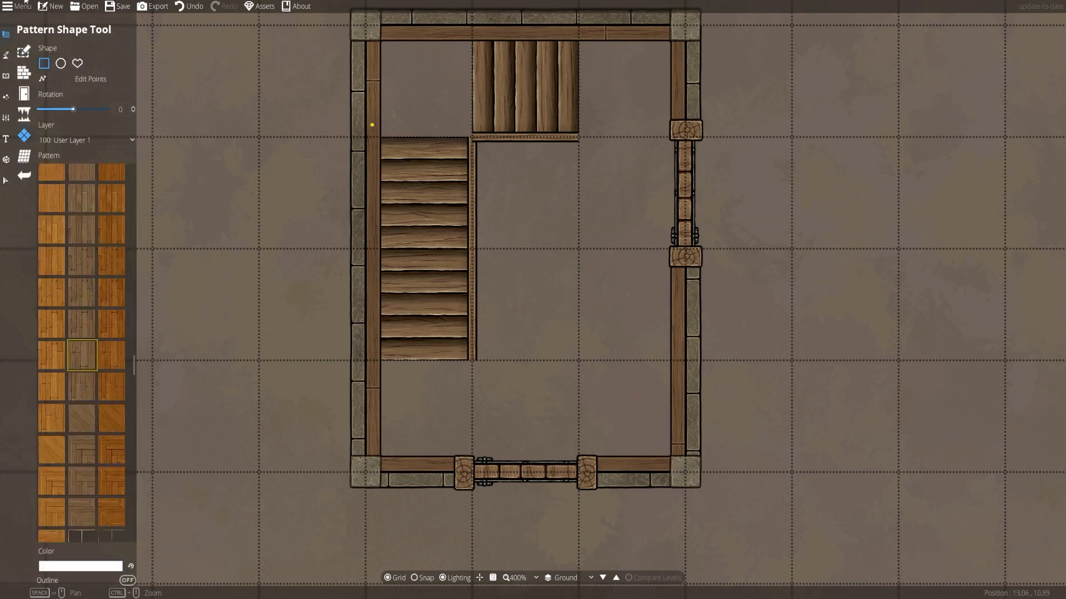
pyautogui.click(77, 63)
pyautogui.click(374, 471)
pyautogui.click(474, 379)
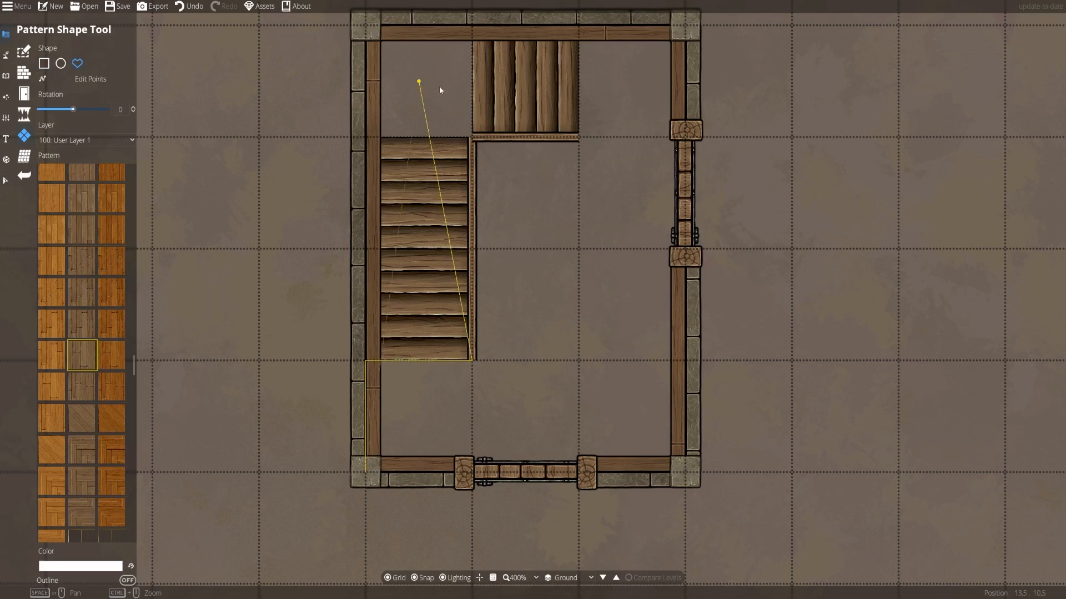
pyautogui.click(682, 30)
pyautogui.click(675, 481)
pyautogui.click(366, 480)
# Fill the one-square landing between the two flights with the same plank pattern on User Layer 3.
pyautogui.click(100, 135)
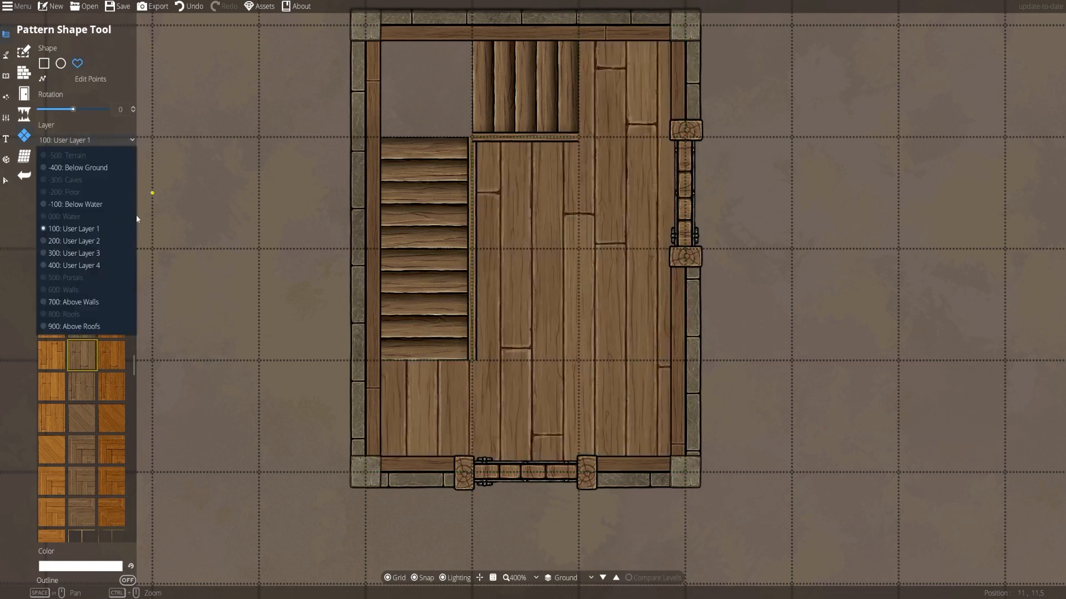
pyautogui.click(85, 240)
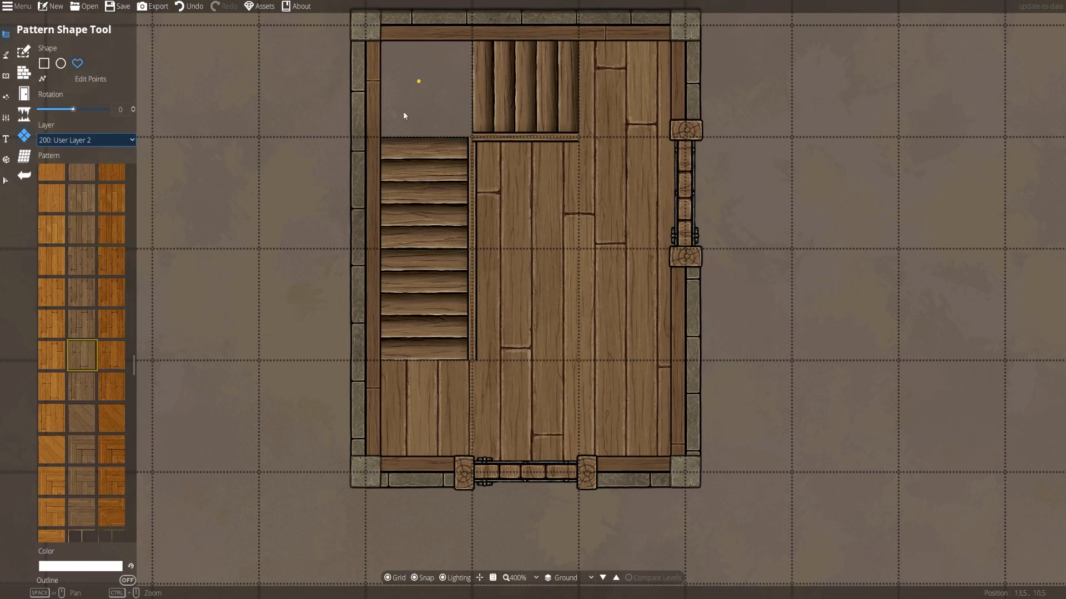
pyautogui.click(85, 141)
pyautogui.click(84, 249)
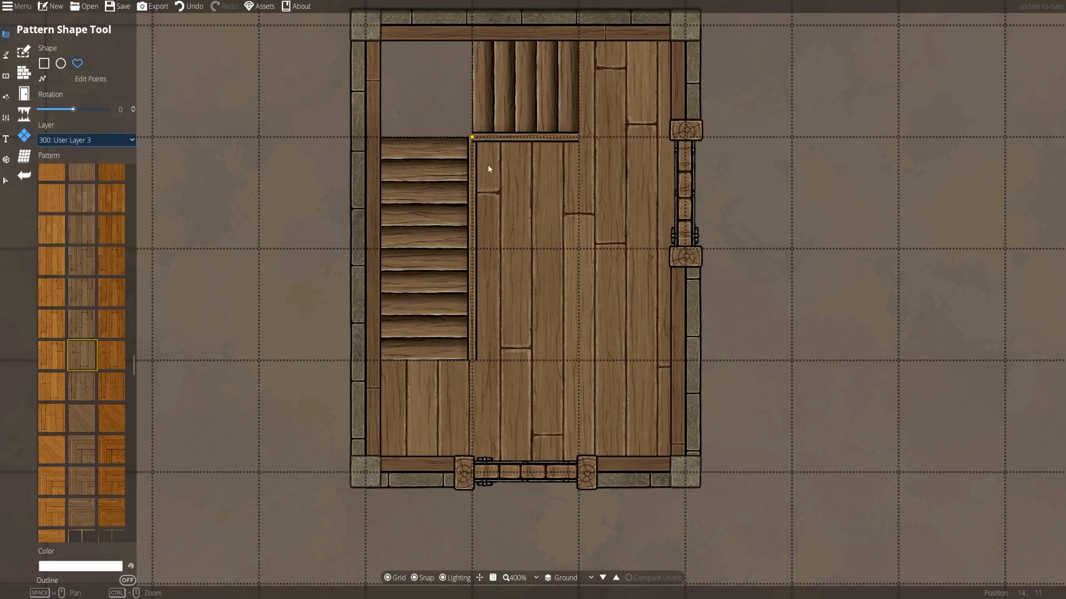
pyautogui.click(471, 138)
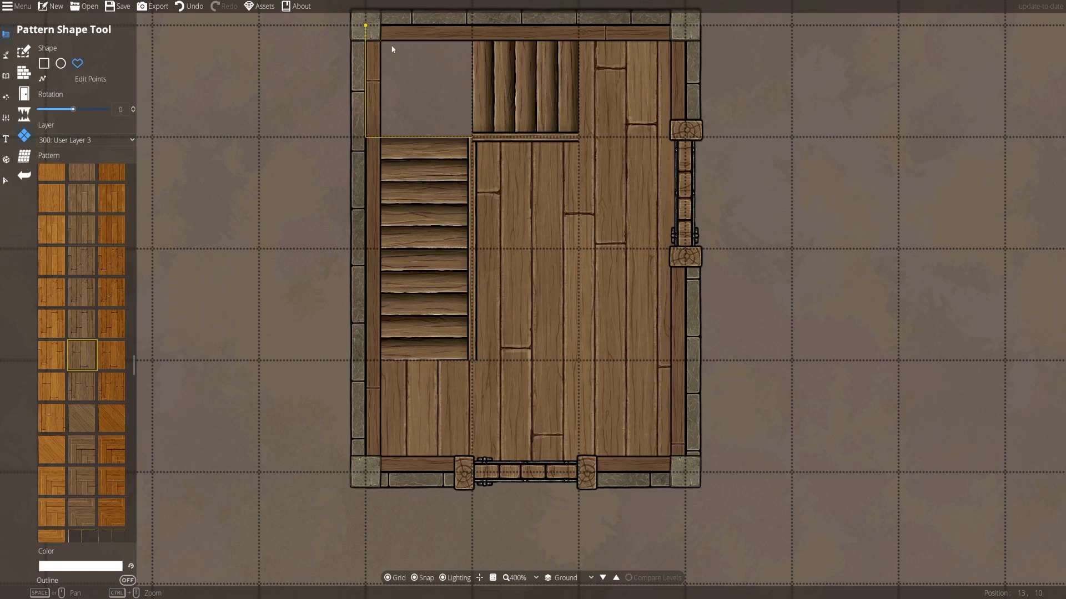
pyautogui.click(472, 25)
pyautogui.click(472, 137)
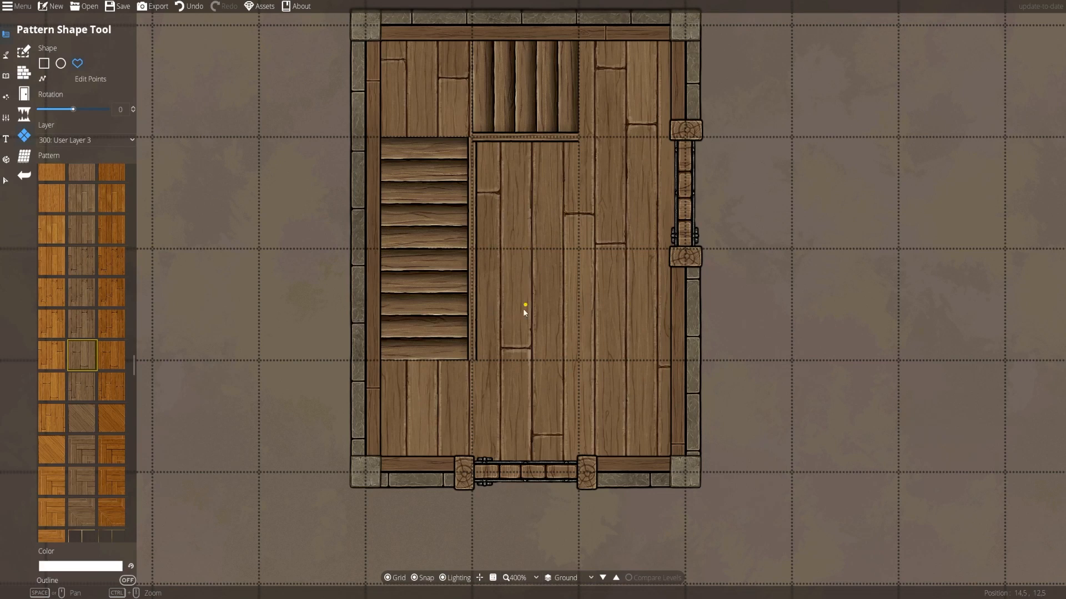
# Hide the grid and choose the black shadow path at width 1 for shading the stairs.
pyautogui.press('g')
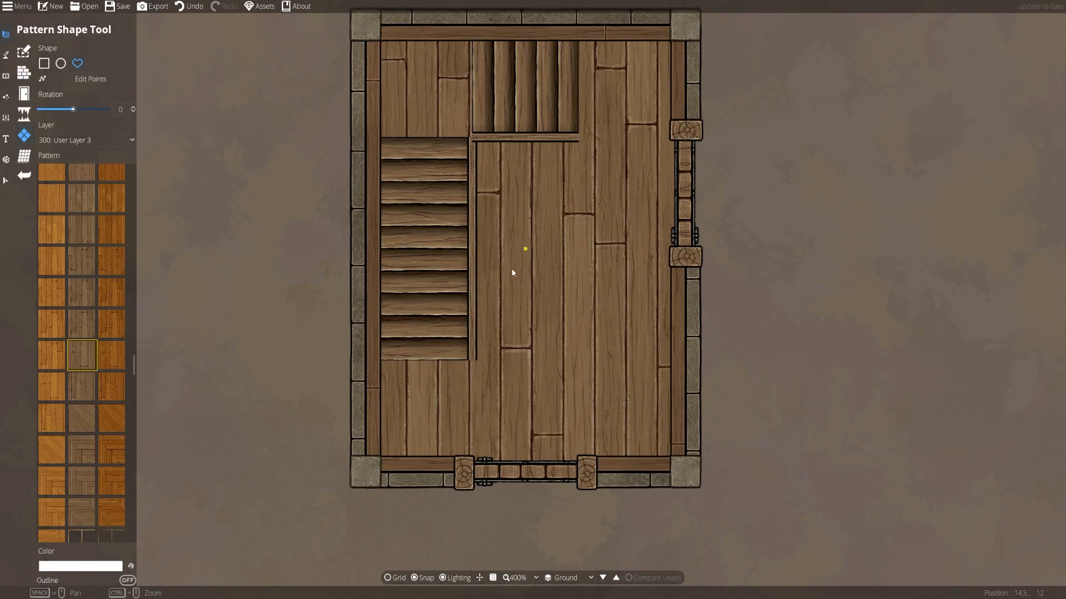
pyautogui.click(7, 55)
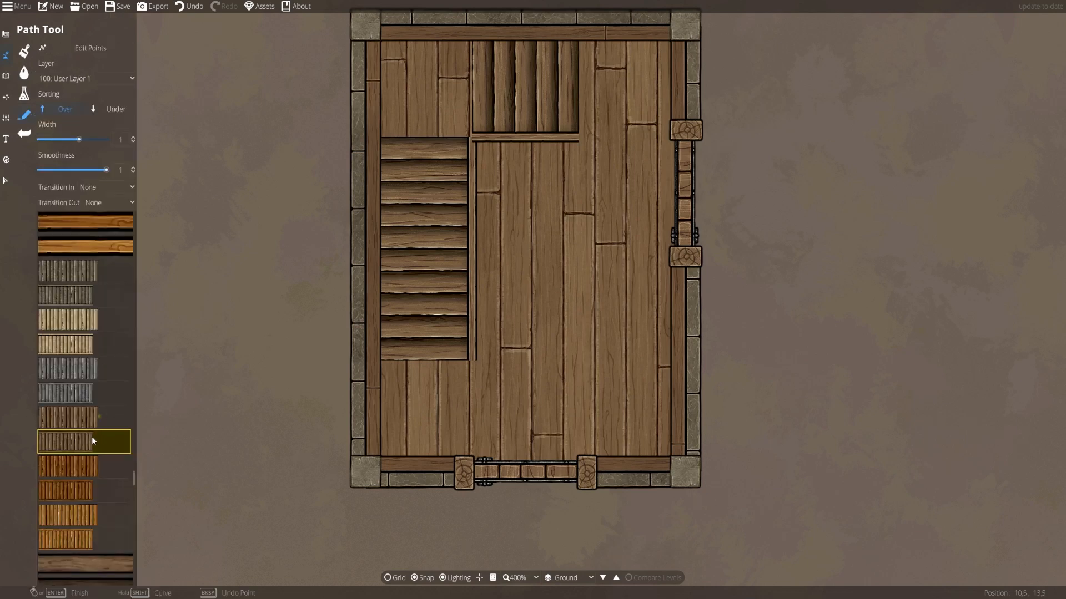
pyautogui.scroll(-10, 89, 427)
pyautogui.scroll(5, 88, 424)
pyautogui.scroll(2, 340, 369)
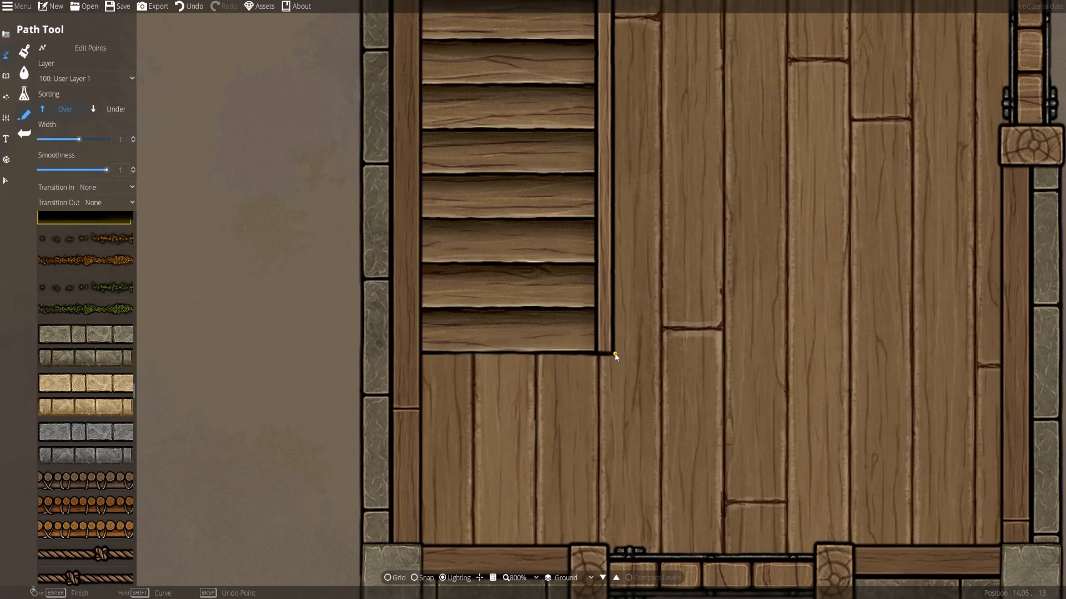
pyautogui.moveTo(682, 177); pyautogui.dragTo(679, 492)
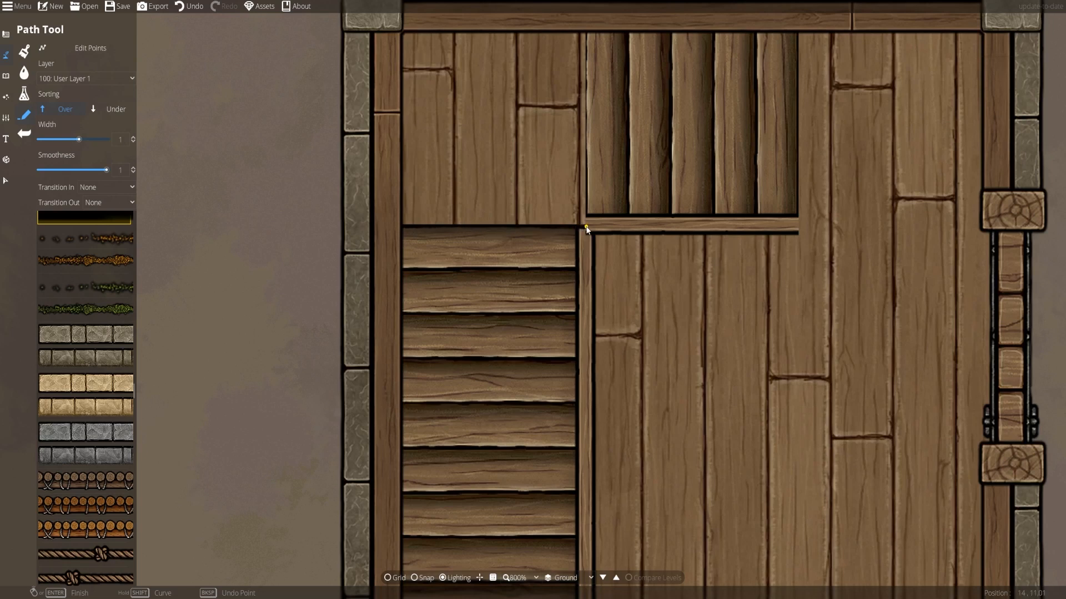
pyautogui.click(585, 32)
pyautogui.hotkey('ctrl', 'z')
pyautogui.click(6, 180)
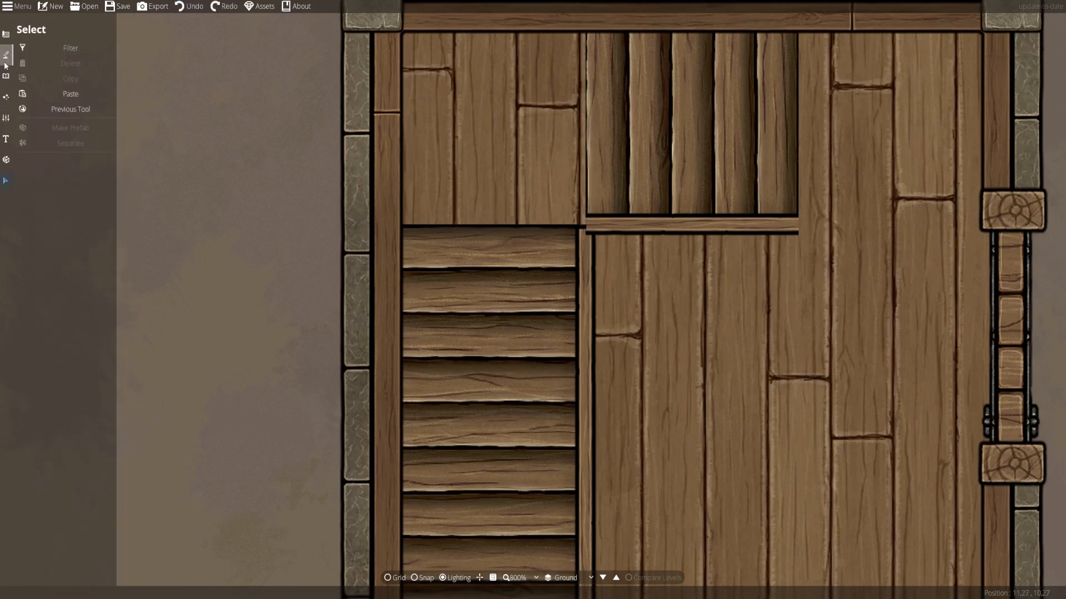
# Draw the black shadow path on User Layer 3 along the landing's right edge, from the upper wall to the railing corner.
pyautogui.click(5, 55)
pyautogui.click(83, 78)
pyautogui.click(72, 179)
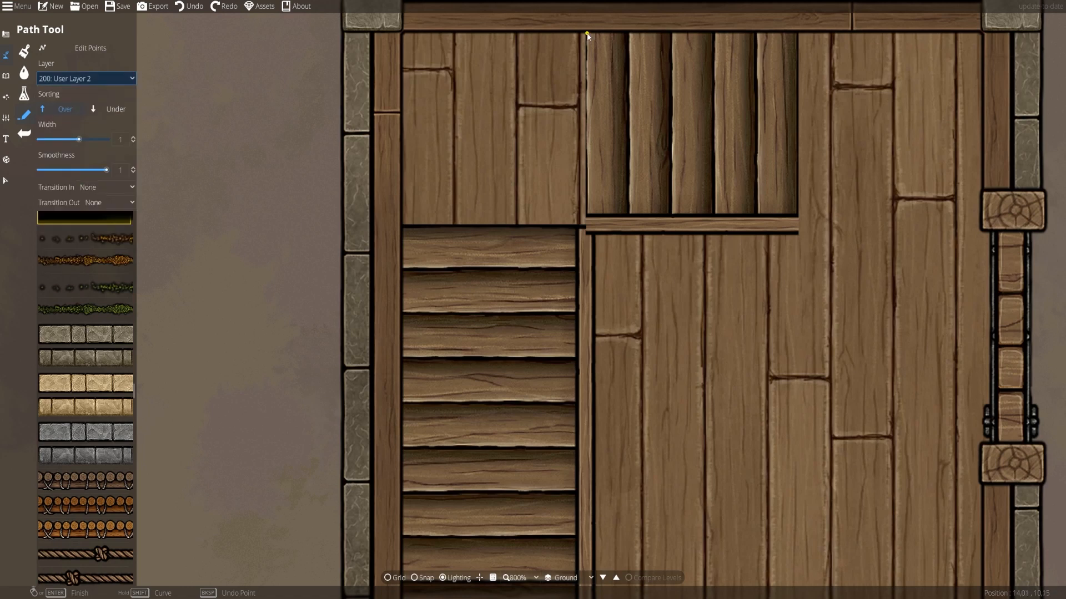
pyautogui.click(586, 31)
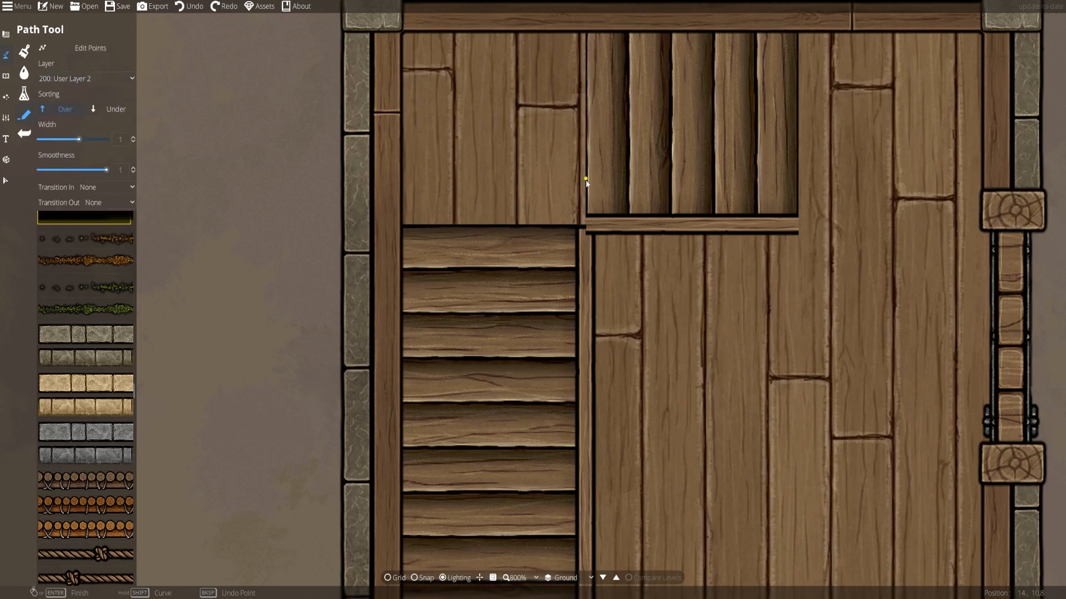
pyautogui.click(61, 78)
pyautogui.click(78, 189)
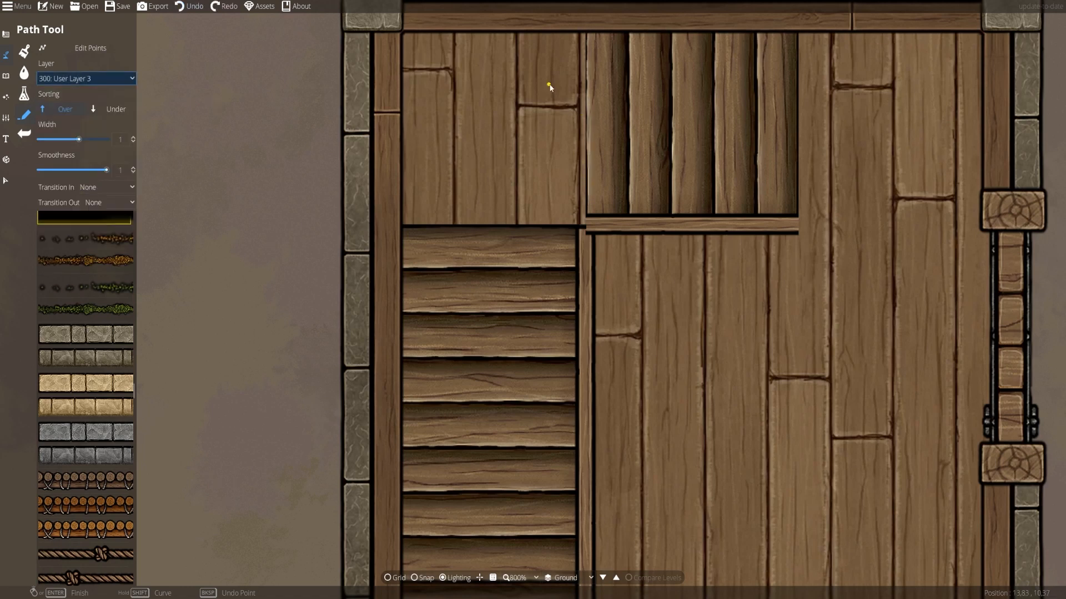
pyautogui.click(585, 32)
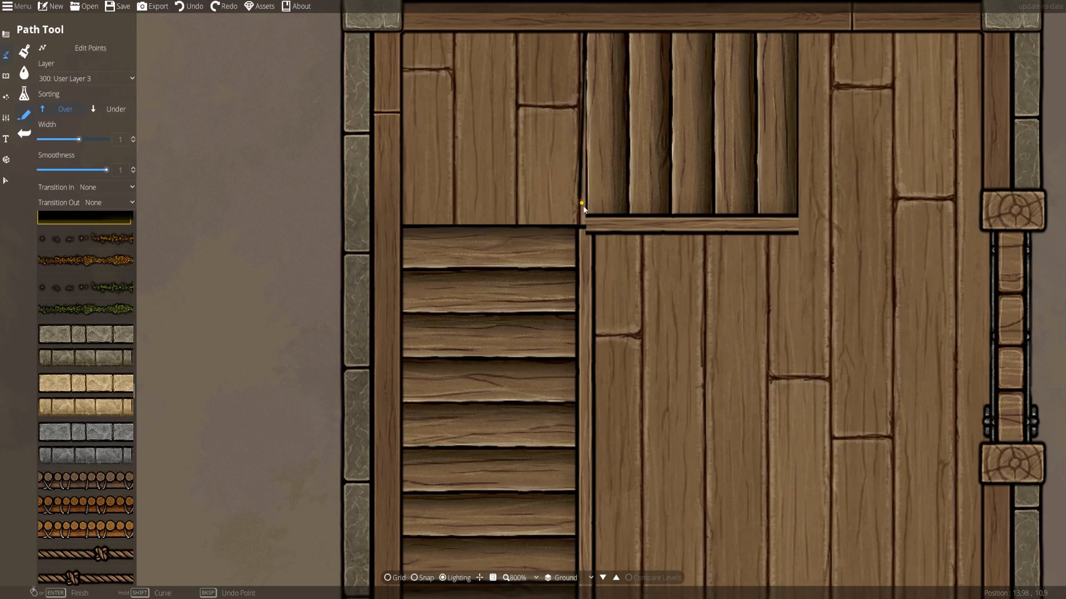
pyautogui.rightClick(587, 235)
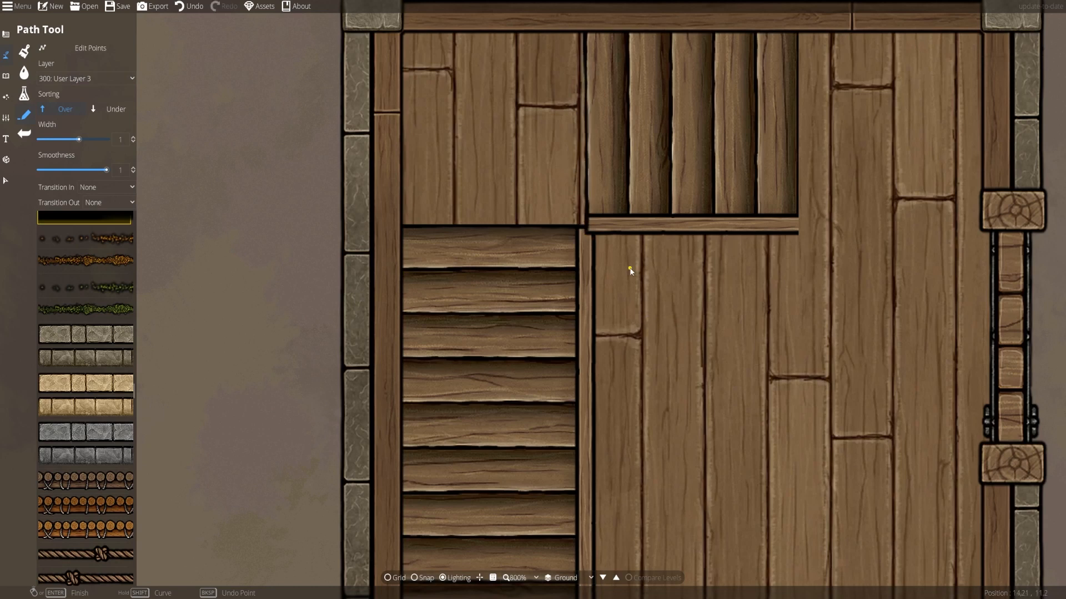
# Search the object library for "stairs ashen" and try the L-shaped corner railing at rotation 0 where the two stair railings meet.
pyautogui.click(3, 76)
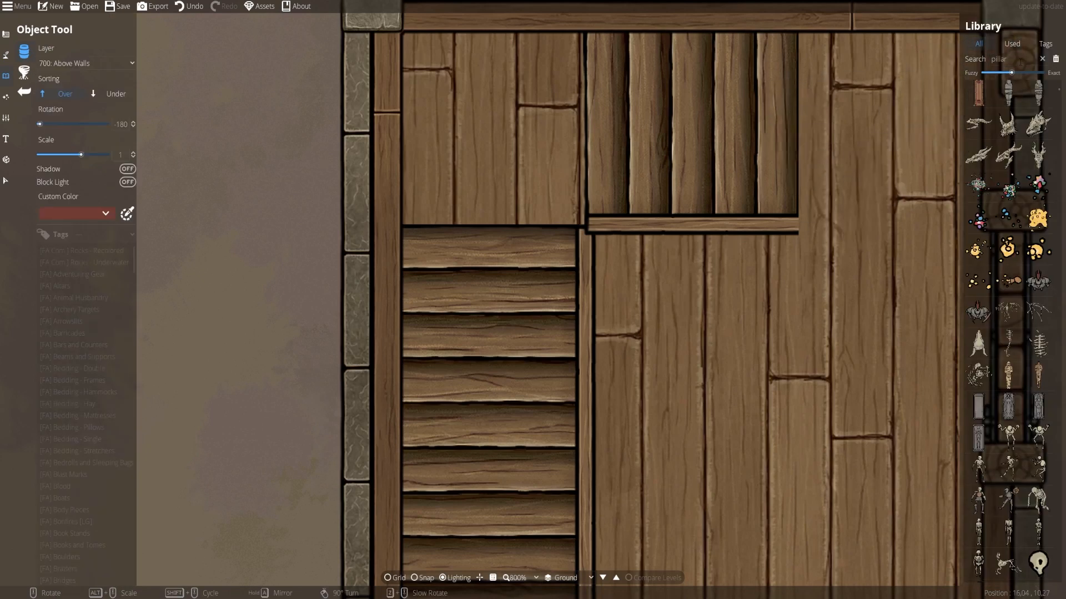
pyautogui.write('stairs ashen')
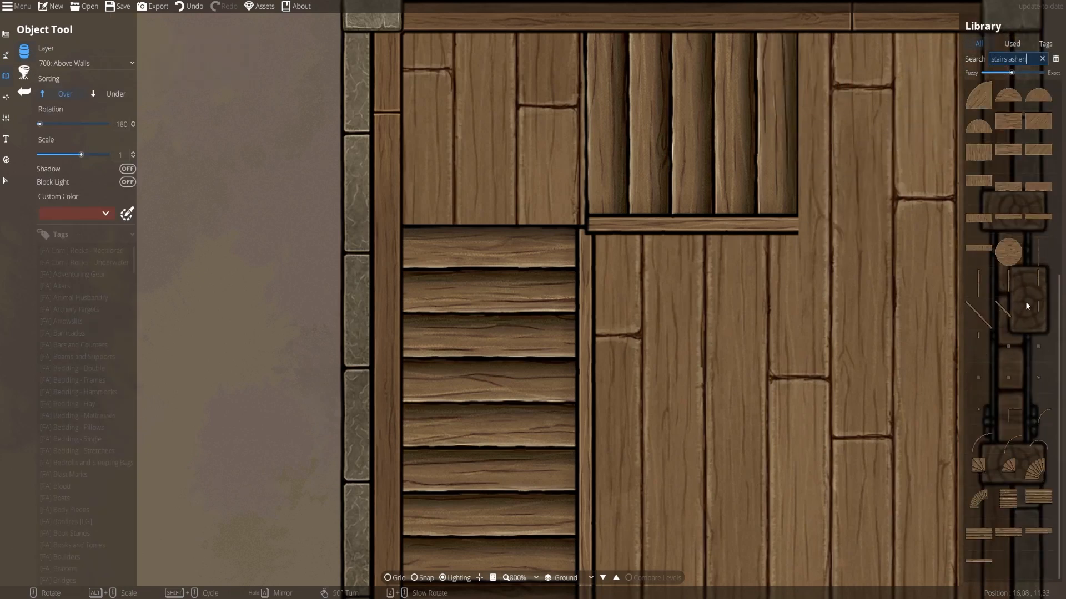
pyautogui.click(1009, 409)
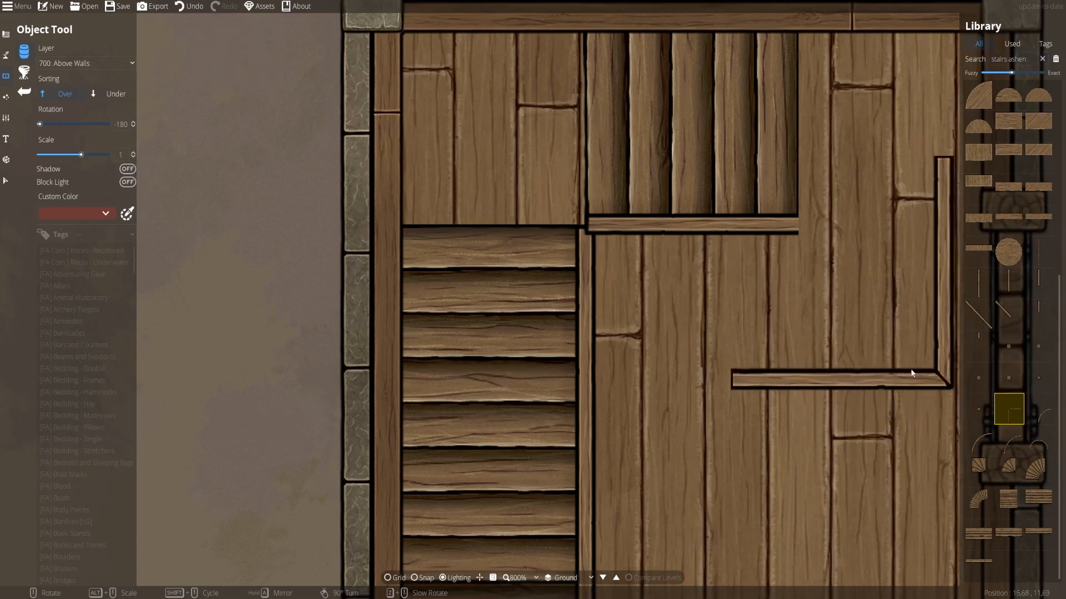
pyautogui.scroll(5, 777, 360)
pyautogui.scroll(7, 710, 310)
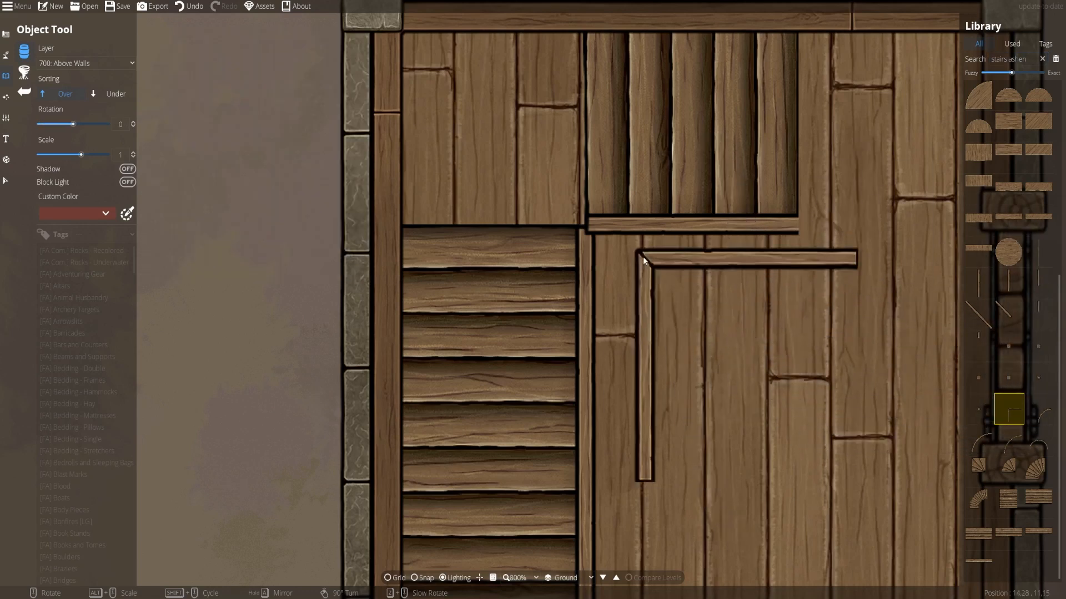
pyautogui.click(584, 222)
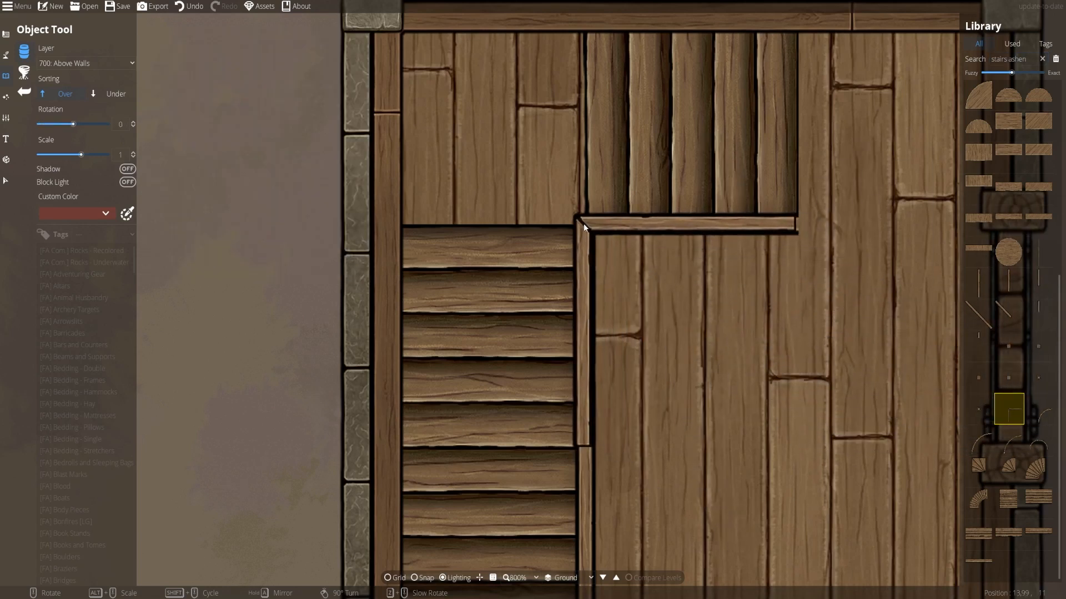
# Place square wooden posts at scale 0.9 on the railing corner and at the lower end and middle of the vertical railing.
pyautogui.click(1007, 342)
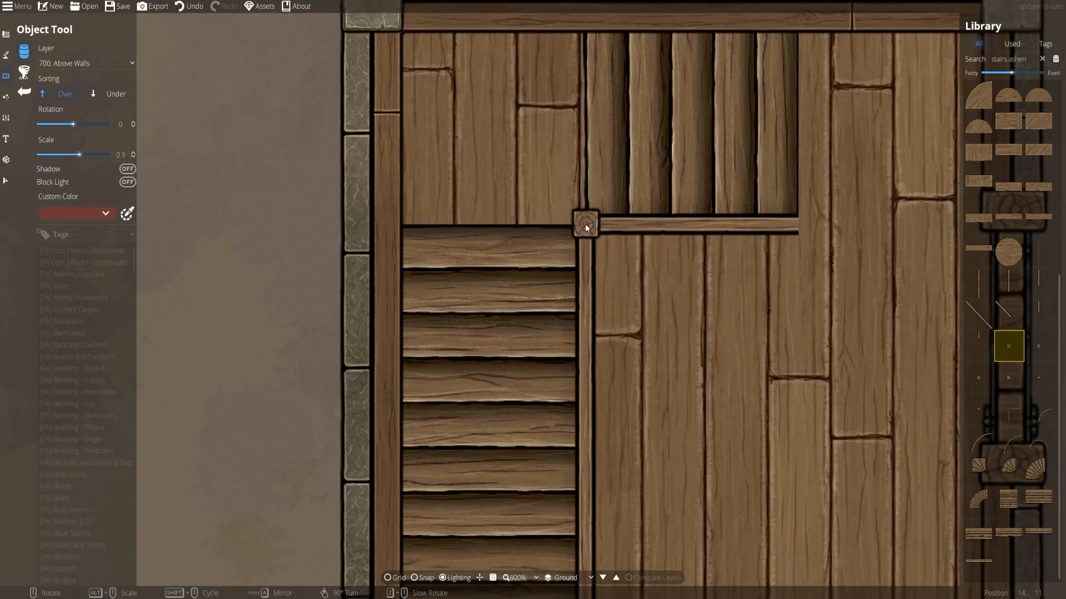
pyautogui.moveTo(1008, 347)
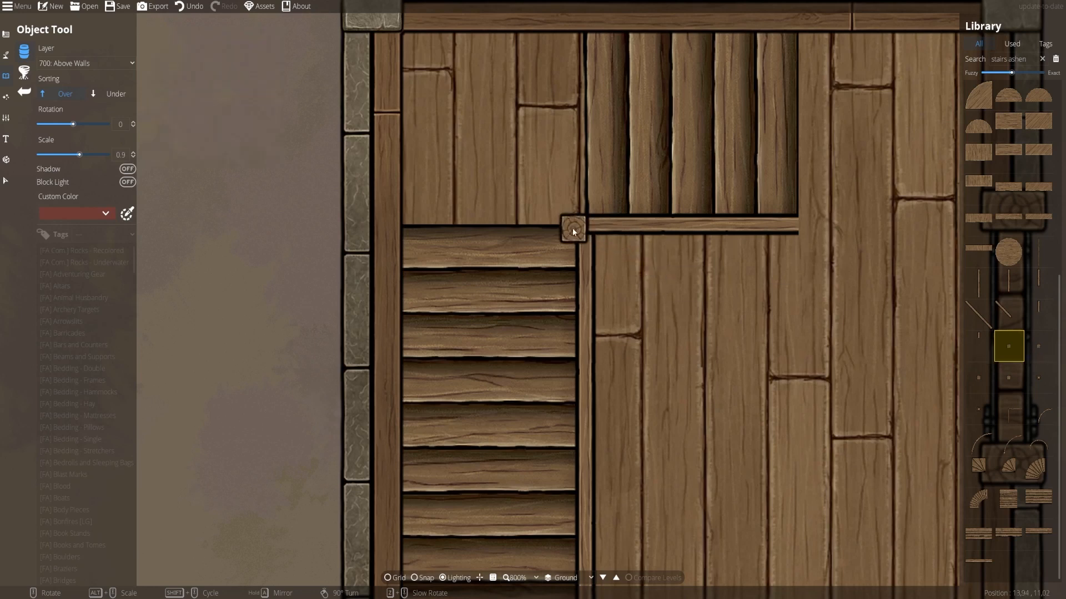
pyautogui.click(585, 227)
pyautogui.moveTo(652, 492); pyautogui.dragTo(657, 338)
pyautogui.press('s')
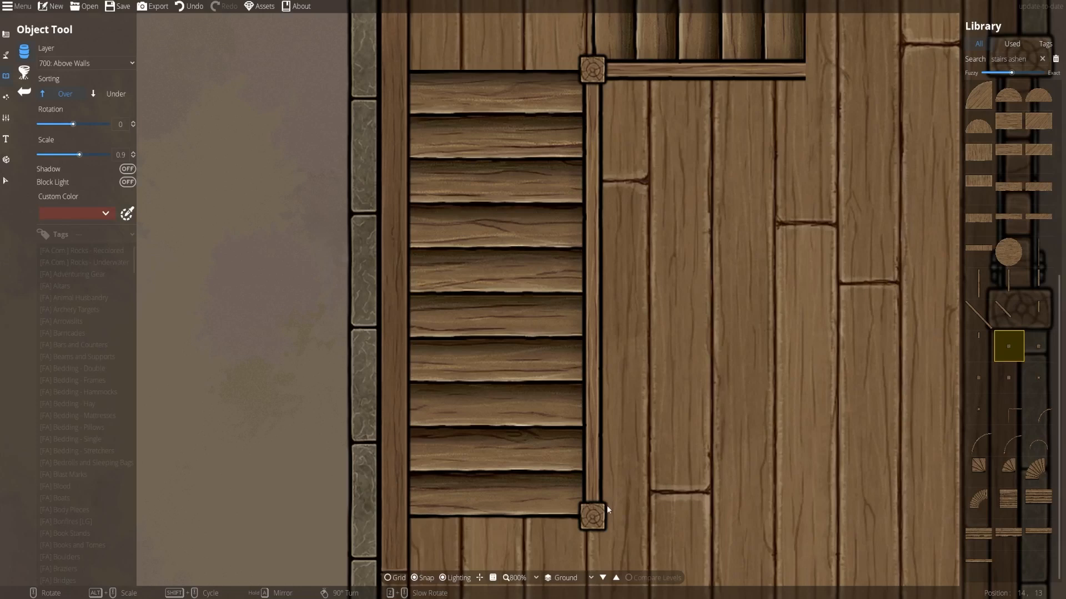
pyautogui.click(607, 510)
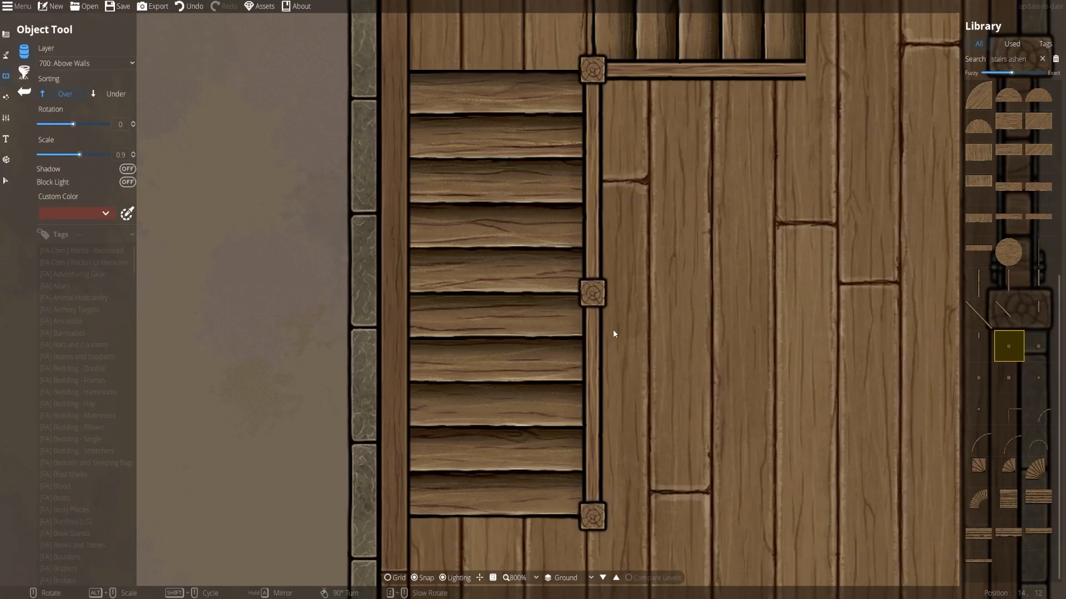
pyautogui.click(613, 331)
# Undo the last post placement, restore the vertical railing's middle post and add a matching post at the horizontal railing's right end.
pyautogui.moveTo(741, 106); pyautogui.dragTo(735, 188)
pyautogui.hotkey('ctrl', 'z')
pyautogui.scroll(-1, 624, 334)
pyautogui.click(624, 334)
pyautogui.scroll(1, 800, 151)
pyautogui.click(801, 151)
pyautogui.moveTo(745, 402); pyautogui.dragTo(721, 353)
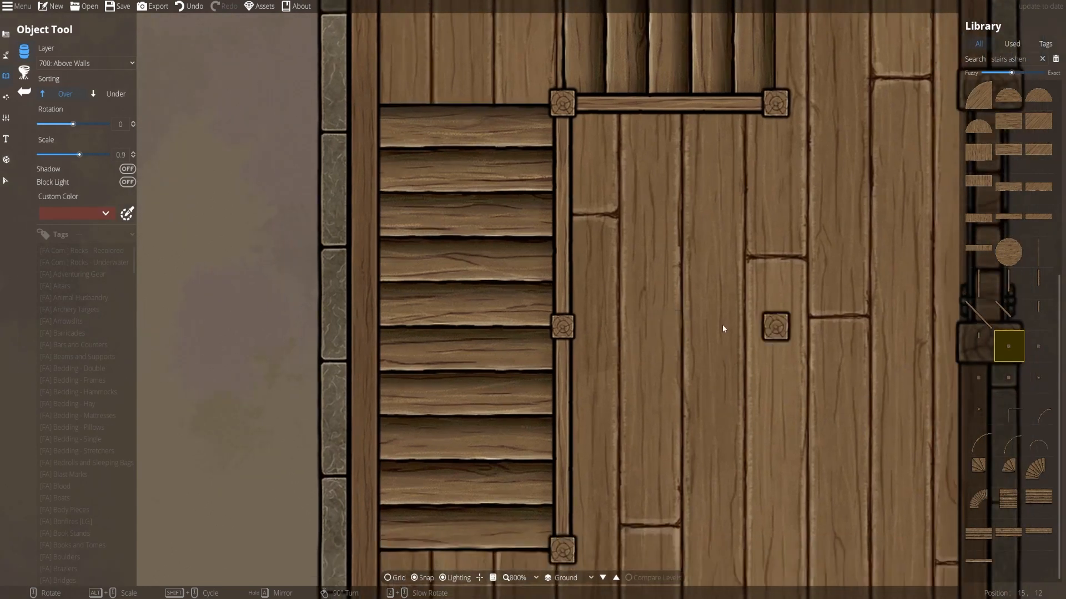
pyautogui.click(978, 314)
pyautogui.scroll(3, 669, 438)
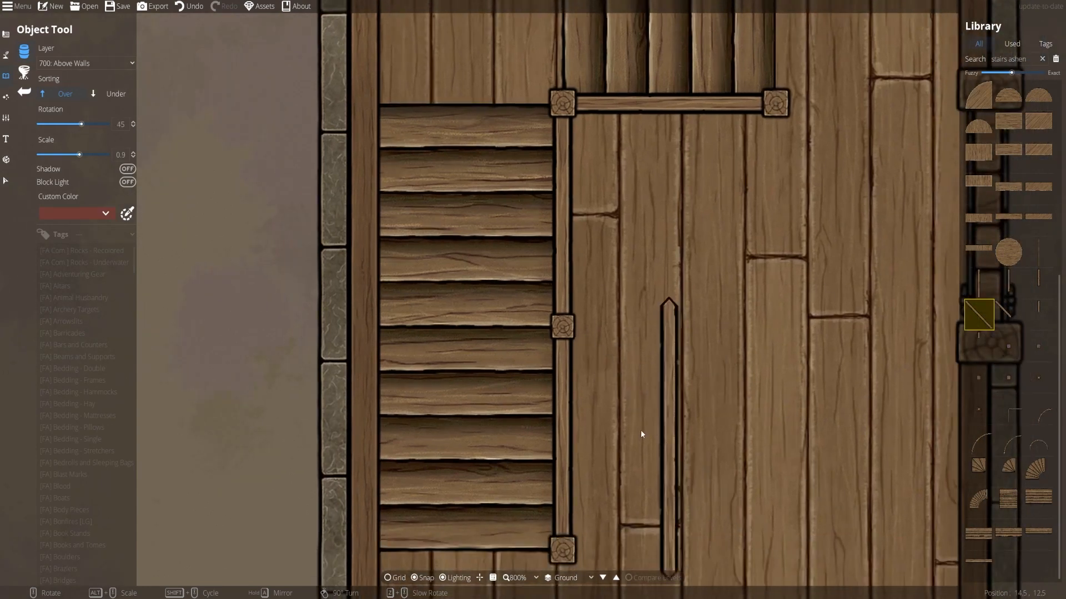
pyautogui.click(1039, 280)
pyautogui.click(1041, 259)
pyautogui.scroll(-2, 650, 419)
pyautogui.scroll(-1, 650, 421)
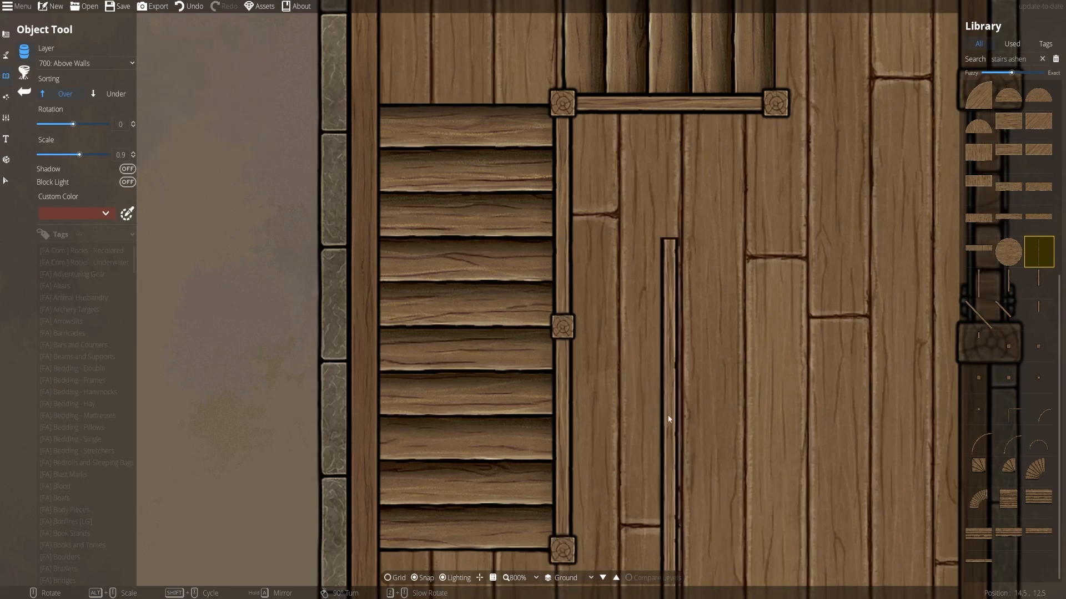
pyautogui.click(1009, 314)
# Place straight railing pieces at scale 0.9 on User Layer 3 along both vertical railing sections and, rotated 90, along the horizontal railing.
pyautogui.click(979, 283)
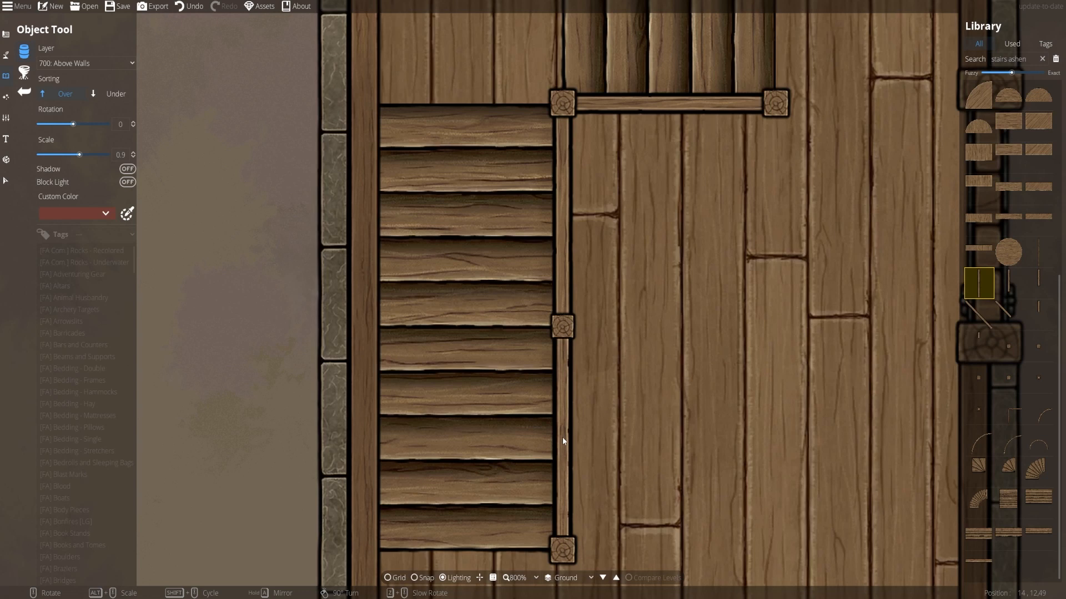
pyautogui.click(83, 63)
pyautogui.click(71, 187)
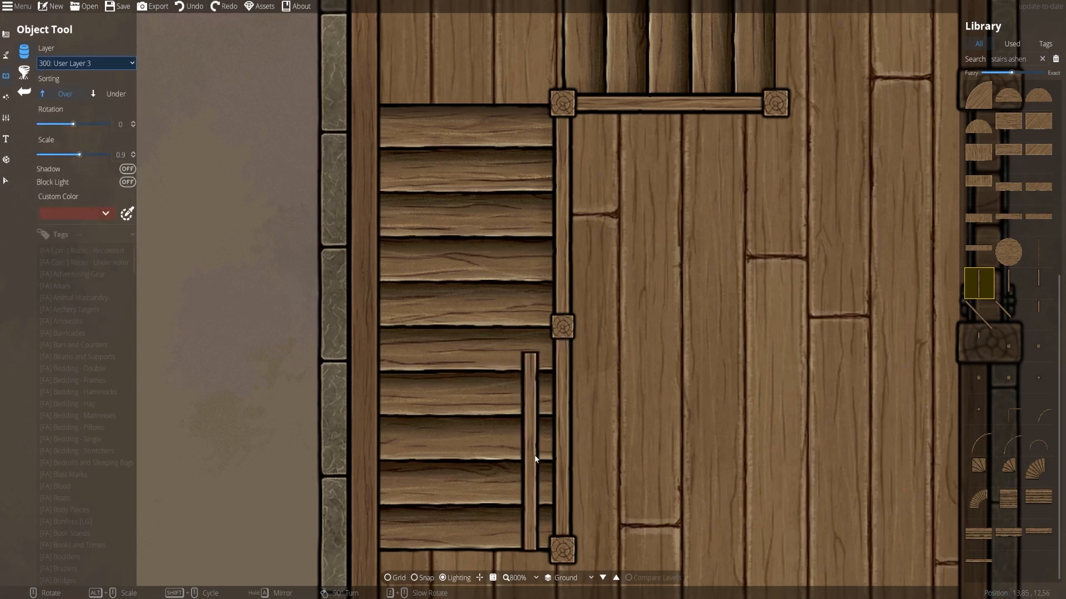
pyautogui.click(562, 435)
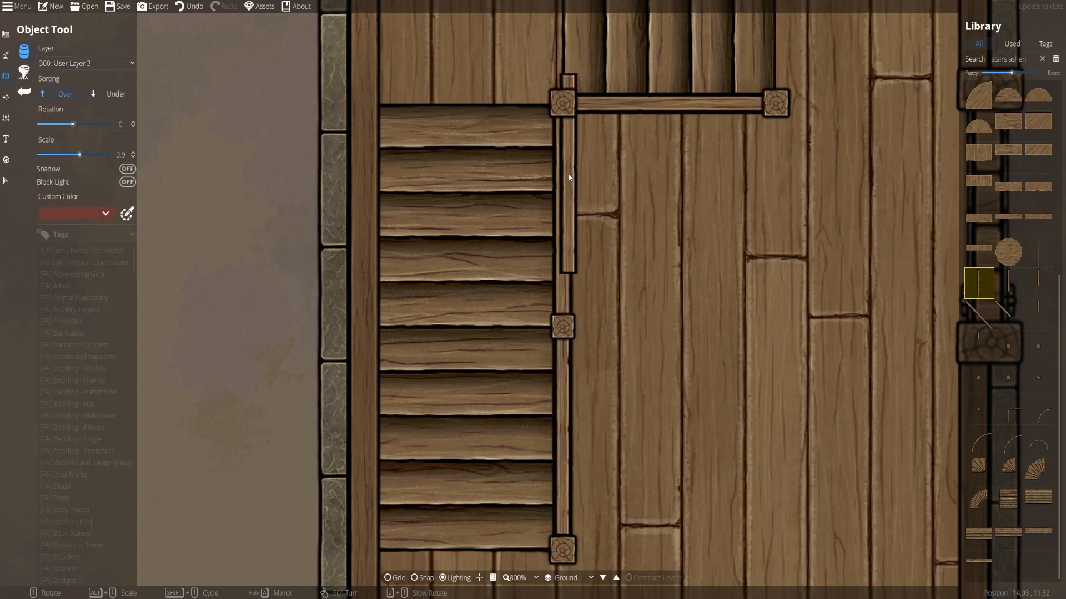
pyautogui.click(562, 216)
pyautogui.rightClick(671, 118)
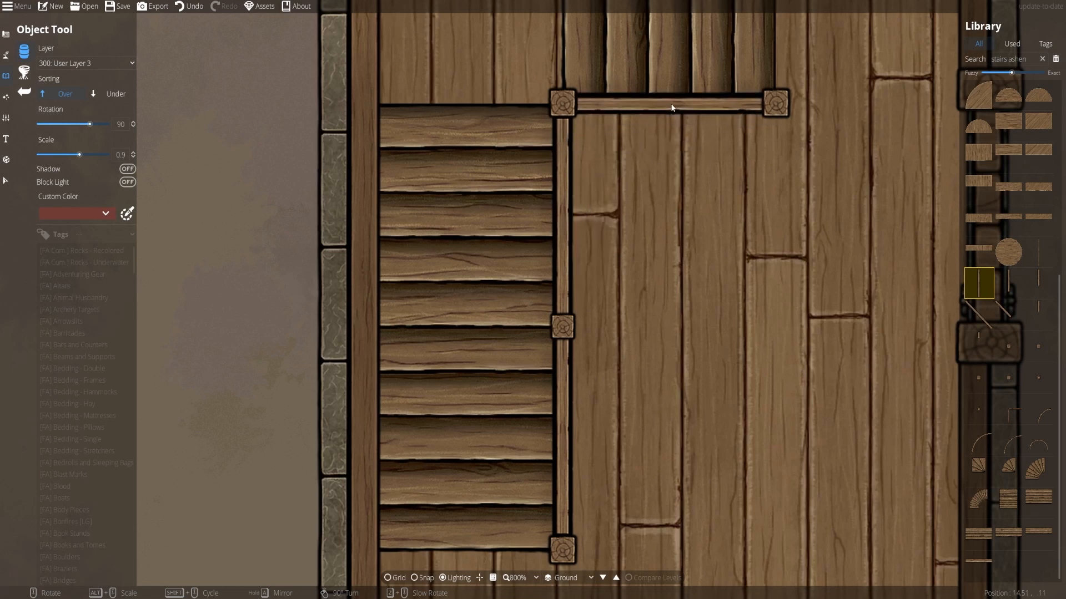
pyautogui.click(672, 108)
# Move the railing's corner post and the vertical railing's middle post to User Layer 3.
pyautogui.click(6, 181)
pyautogui.moveTo(447, 3); pyautogui.dragTo(678, 225)
pyautogui.click(61, 177)
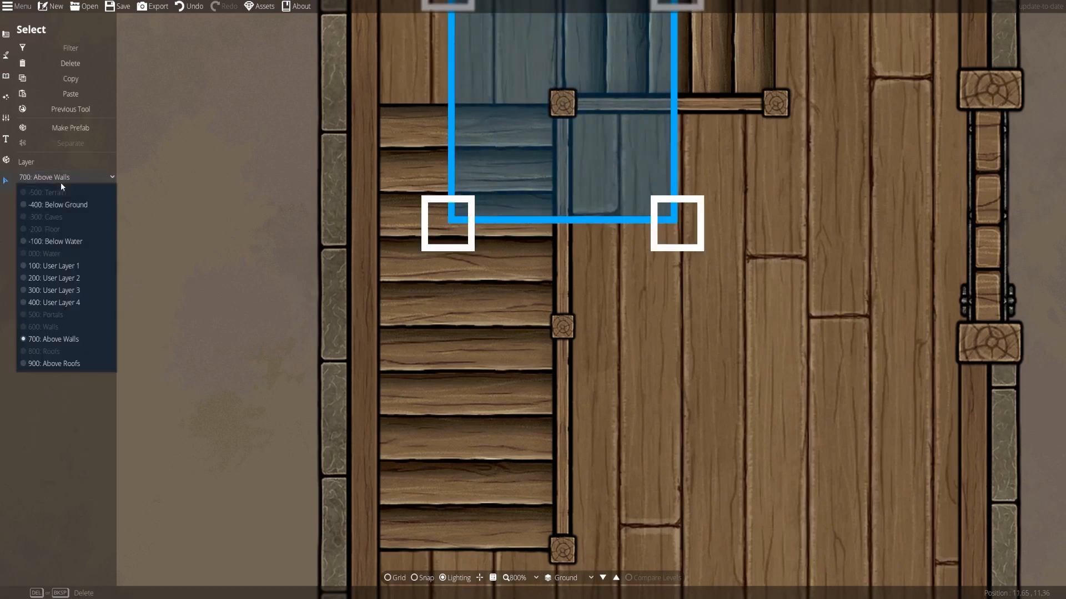
pyautogui.click(57, 289)
pyautogui.click(504, 347)
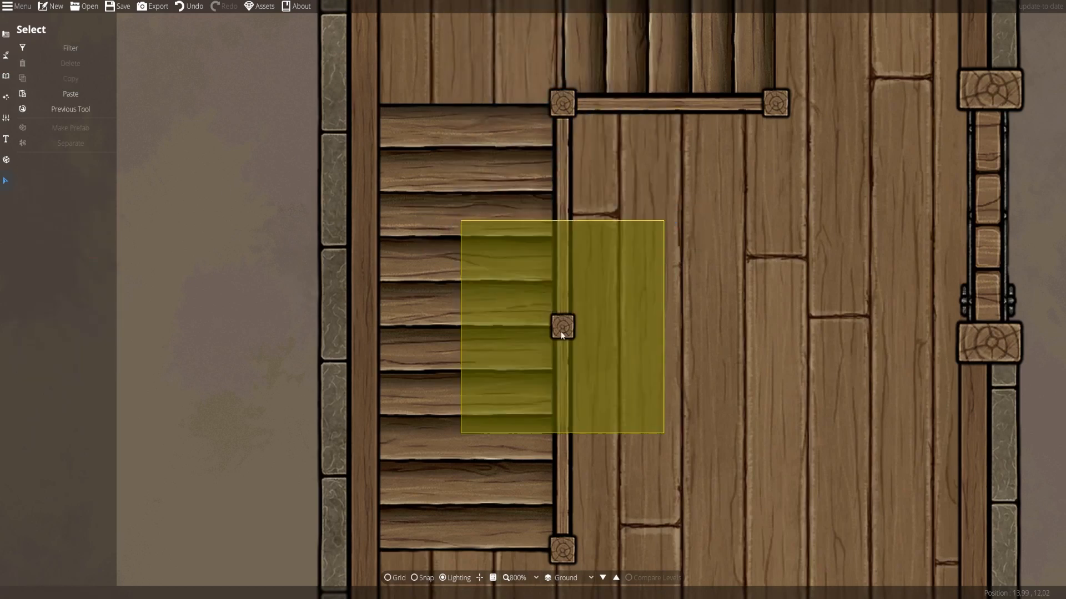
pyautogui.click(561, 332)
pyautogui.click(71, 178)
pyautogui.click(73, 290)
pyautogui.click(194, 301)
# Move the vertical railing's lower post and the horizontal railing's right post to User Layer 3.
pyautogui.click(560, 547)
pyautogui.click(69, 178)
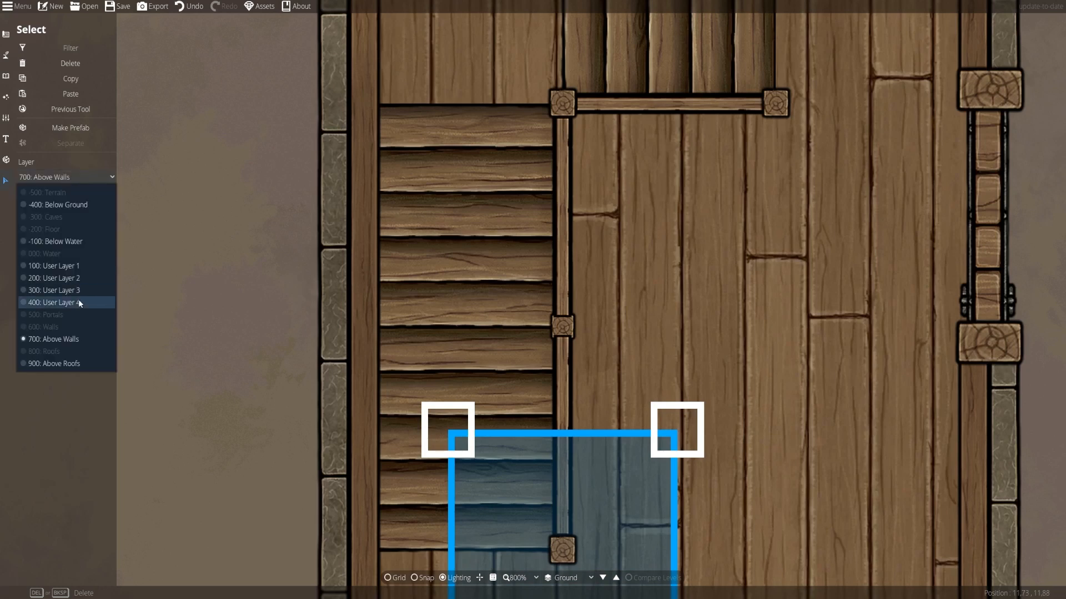
pyautogui.click(73, 292)
pyautogui.click(194, 272)
pyautogui.click(773, 106)
pyautogui.click(62, 177)
pyautogui.click(51, 292)
pyautogui.click(166, 261)
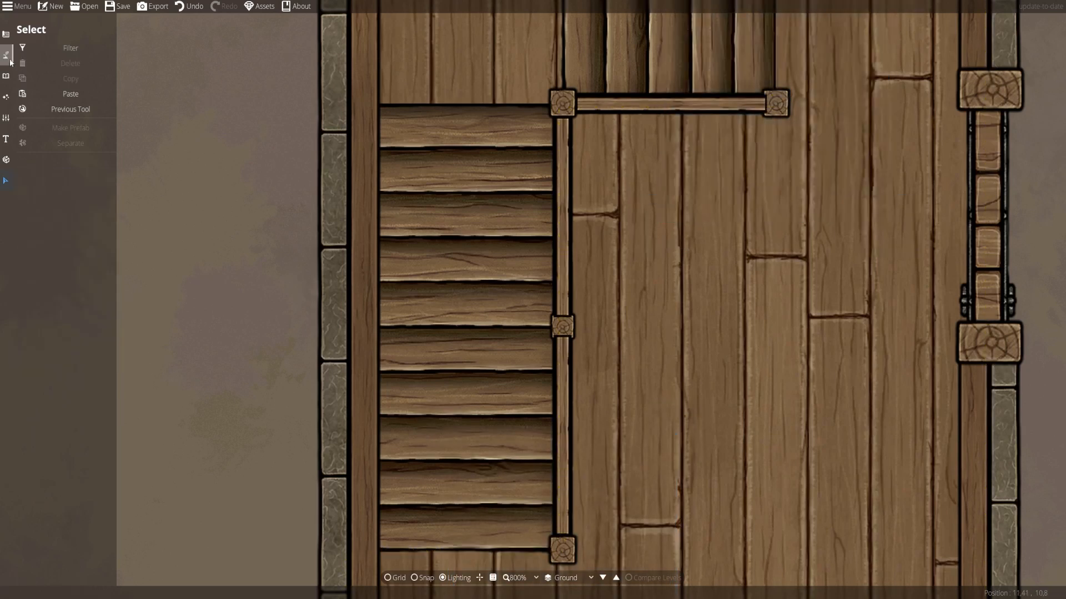
# Set up a path with the dark gradient shadow texture on User Layer 1 at width 0.1.
pyautogui.click(10, 61)
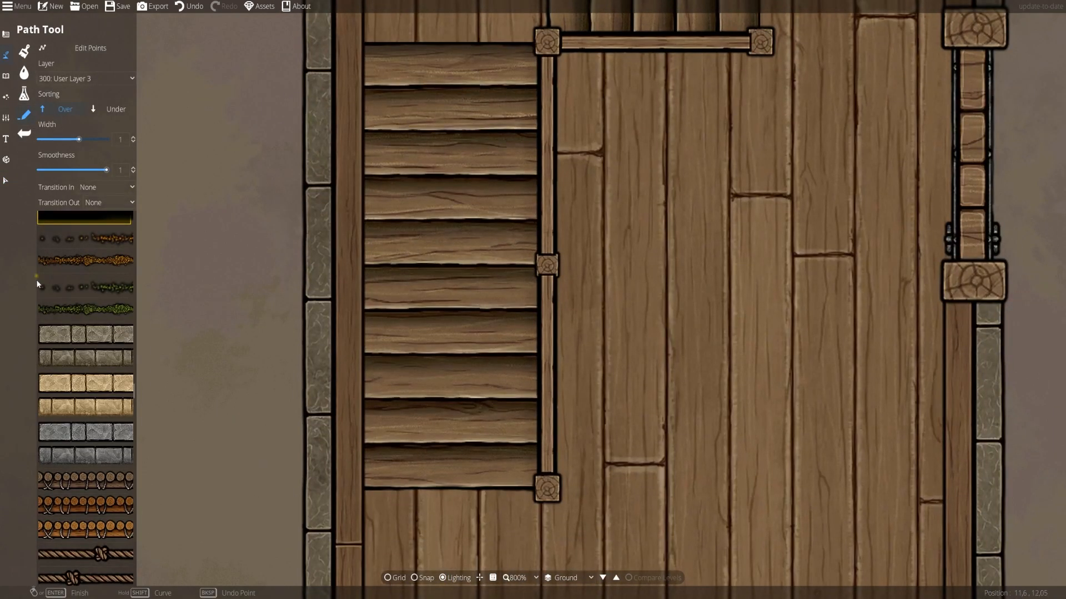
pyautogui.scroll(-10, 37, 271)
pyautogui.scroll(-15, 82, 405)
pyautogui.scroll(-15, 83, 417)
pyautogui.click(76, 412)
pyautogui.scroll(-4, 91, 517)
pyautogui.click(69, 370)
pyautogui.click(64, 440)
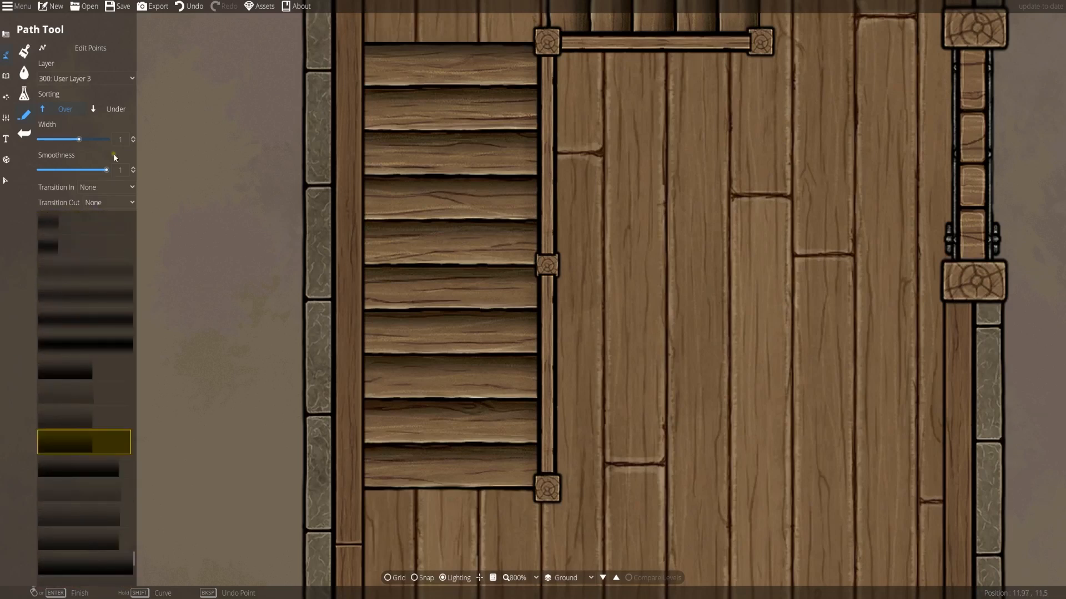
pyautogui.click(75, 83)
pyautogui.click(78, 123)
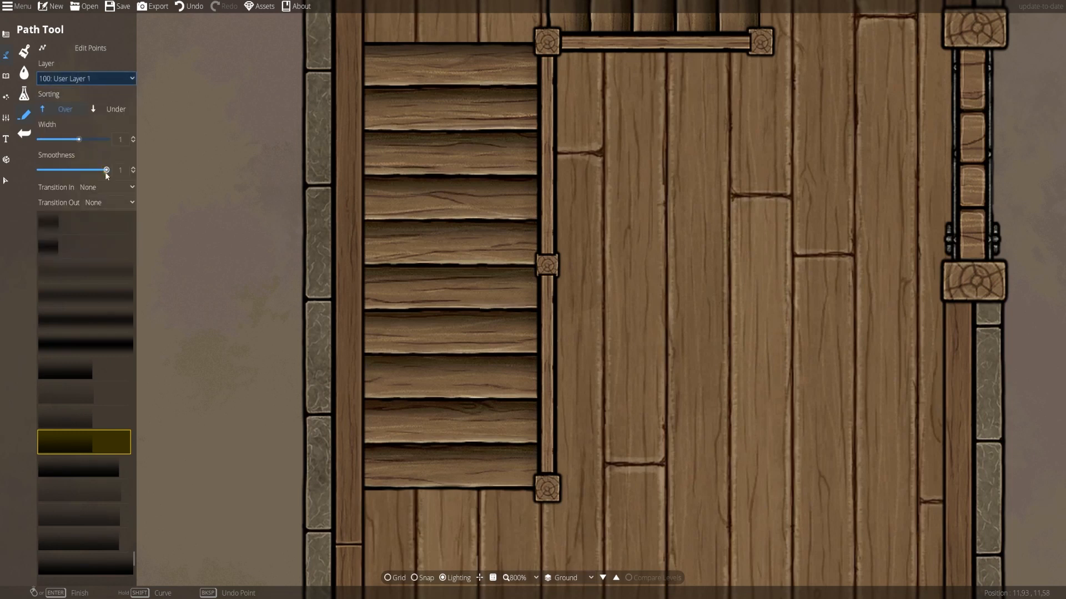
pyautogui.moveTo(79, 139); pyautogui.dragTo(39, 139)
# Draw shadow paths beneath the lowest five treads of the left staircase, from the railing to the left wall.
pyautogui.moveTo(519, 400); pyautogui.dragTo(625, 328)
pyautogui.click(649, 417)
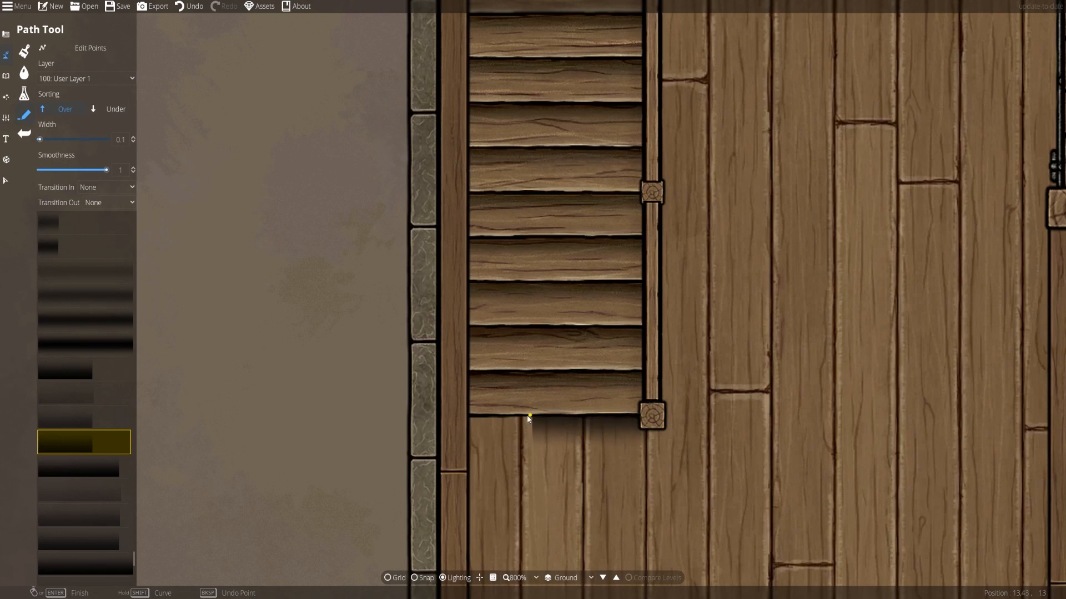
pyautogui.click(646, 372)
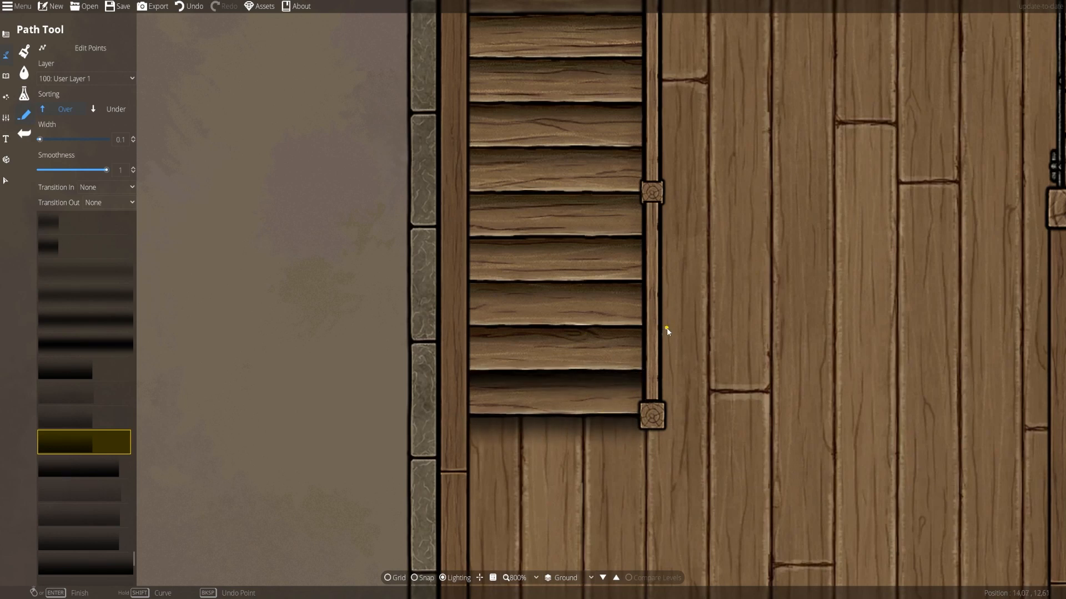
pyautogui.click(645, 327)
pyautogui.rightClick(469, 327)
pyautogui.click(645, 282)
pyautogui.click(645, 236)
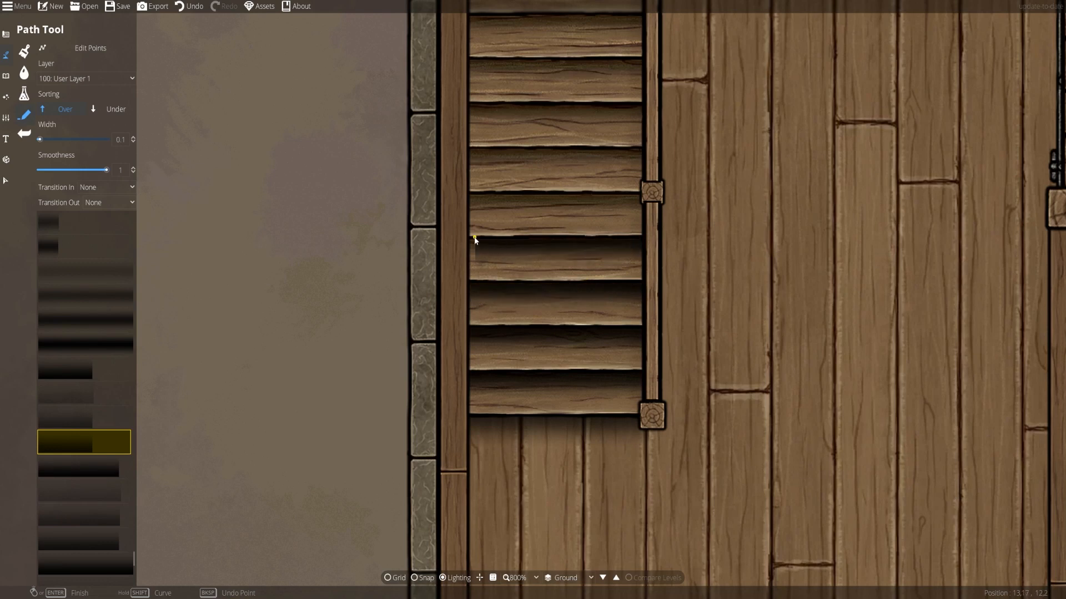
pyautogui.rightClick(471, 237)
# Draw matching shadow paths beneath the left staircase's remaining upper treads, ending at the landing edge.
pyautogui.moveTo(645, 193); pyautogui.dragTo(638, 288)
pyautogui.click(638, 288)
pyautogui.rightClick(460, 288)
pyautogui.click(638, 243)
pyautogui.rightClick(458, 247)
pyautogui.click(643, 201)
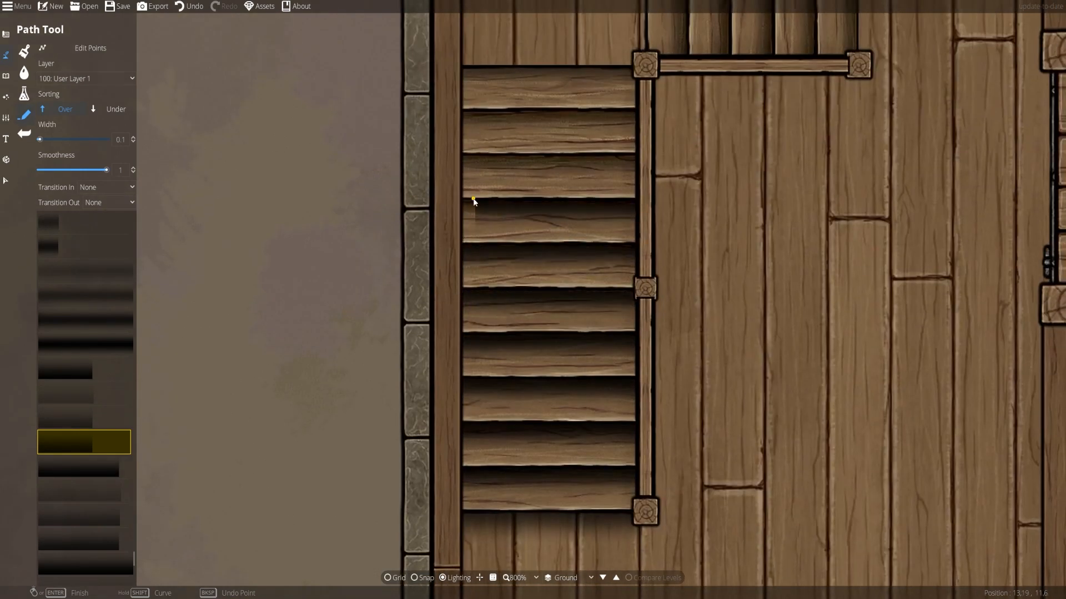
pyautogui.rightClick(457, 200)
pyautogui.click(636, 153)
pyautogui.click(639, 109)
pyautogui.rightClick(453, 108)
pyautogui.click(636, 66)
pyautogui.rightClick(461, 65)
# Set the path layer to User Layer 3 for the upper flight's shadows.
pyautogui.moveTo(464, 66); pyautogui.dragTo(417, 280)
pyautogui.click(86, 79)
pyautogui.click(72, 186)
pyautogui.click(598, 264)
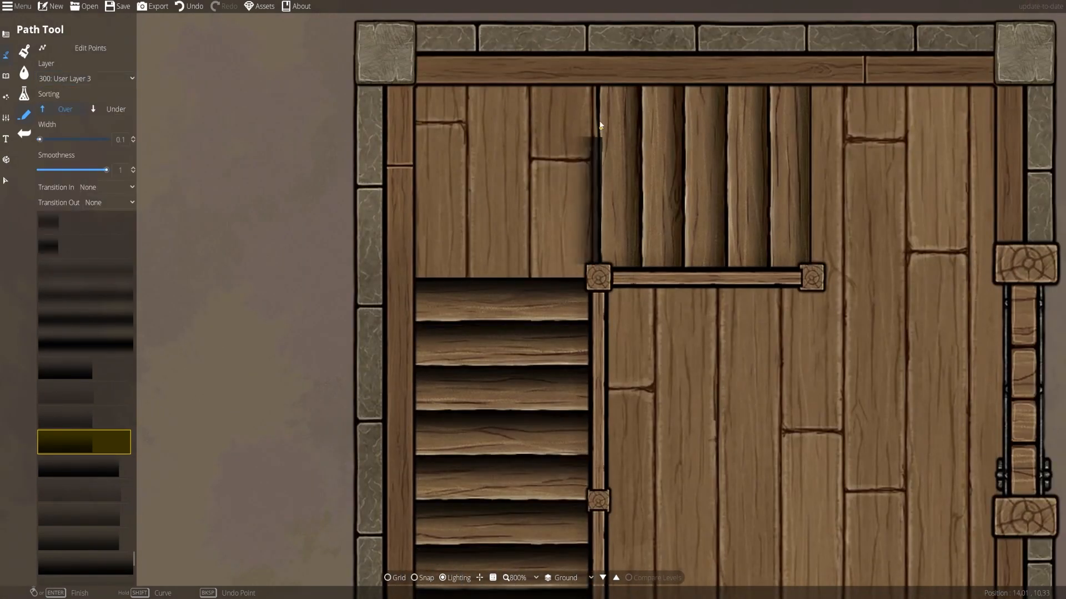
pyautogui.rightClick(597, 84)
pyautogui.hotkey('ctrl', 'z')
# Draw six shadow paths along the upper flight's tread edges, each running from the horizontal railing to the upper wall.
pyautogui.click(598, 277)
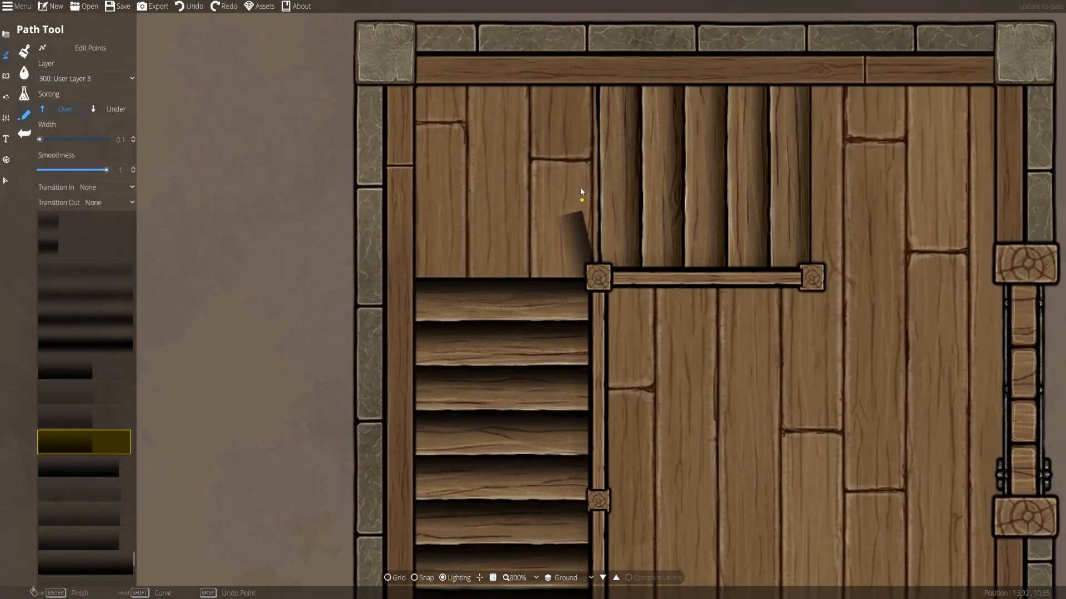
pyautogui.rightClick(598, 87)
pyautogui.click(638, 270)
pyautogui.rightClick(639, 84)
pyautogui.click(685, 272)
pyautogui.rightClick(683, 84)
pyautogui.click(728, 273)
pyautogui.rightClick(726, 86)
pyautogui.click(769, 271)
pyautogui.rightClick(763, 81)
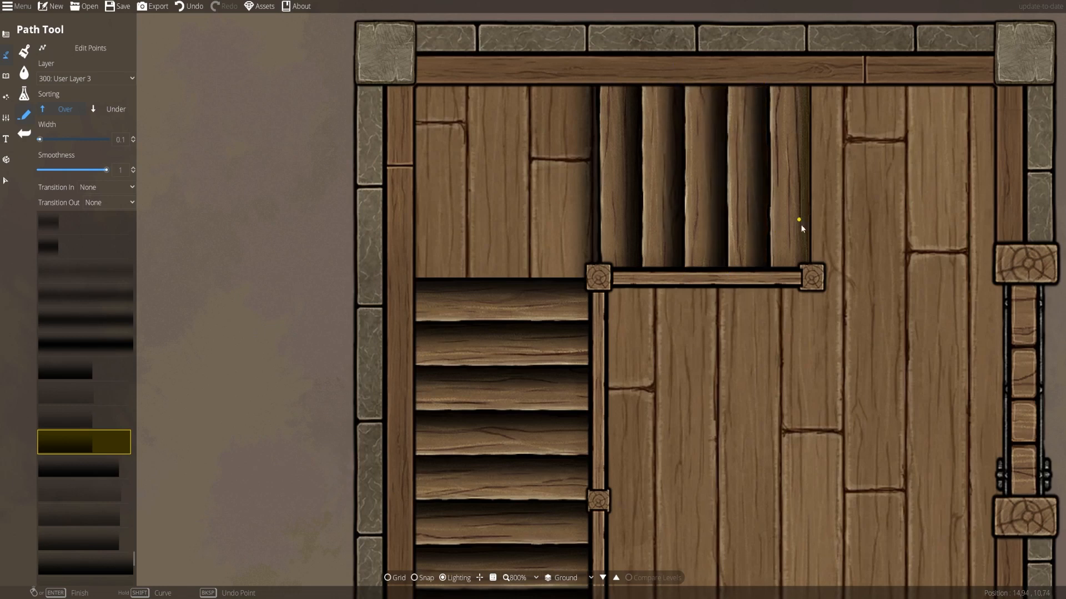
pyautogui.click(811, 272)
pyautogui.rightClick(805, 84)
# Place a straight railing at scale 0.9, rotation -180, sorted Under on User Layer 3, from the horizontal railing's right post to the upper wall.
pyautogui.click(6, 55)
pyautogui.click(6, 76)
pyautogui.click(36, 59)
pyautogui.click(1024, 59)
pyautogui.click(1008, 283)
pyautogui.scroll(6, 818, 167)
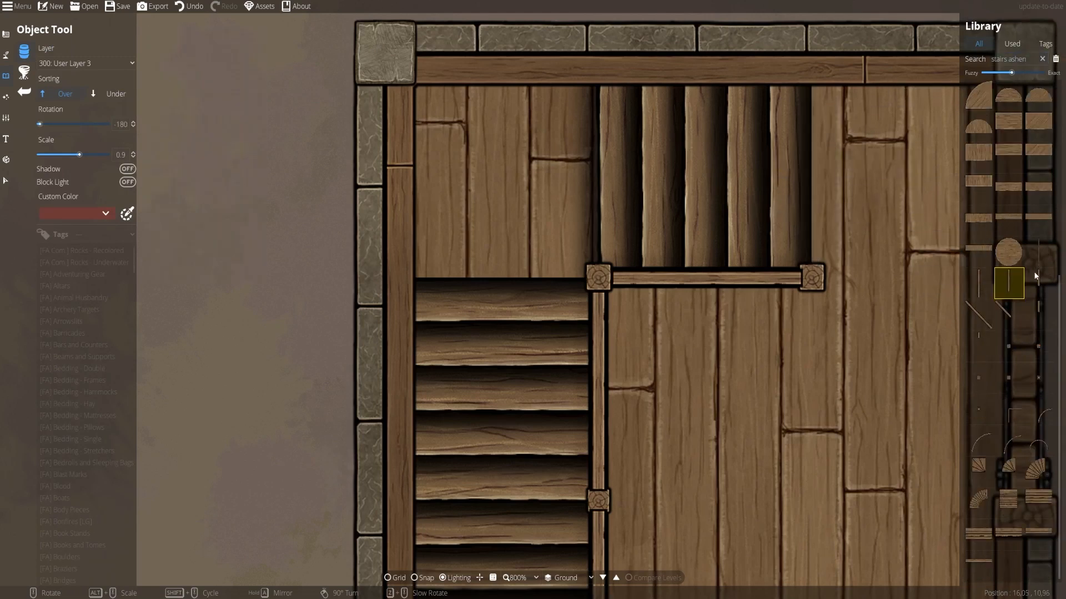
pyautogui.click(979, 283)
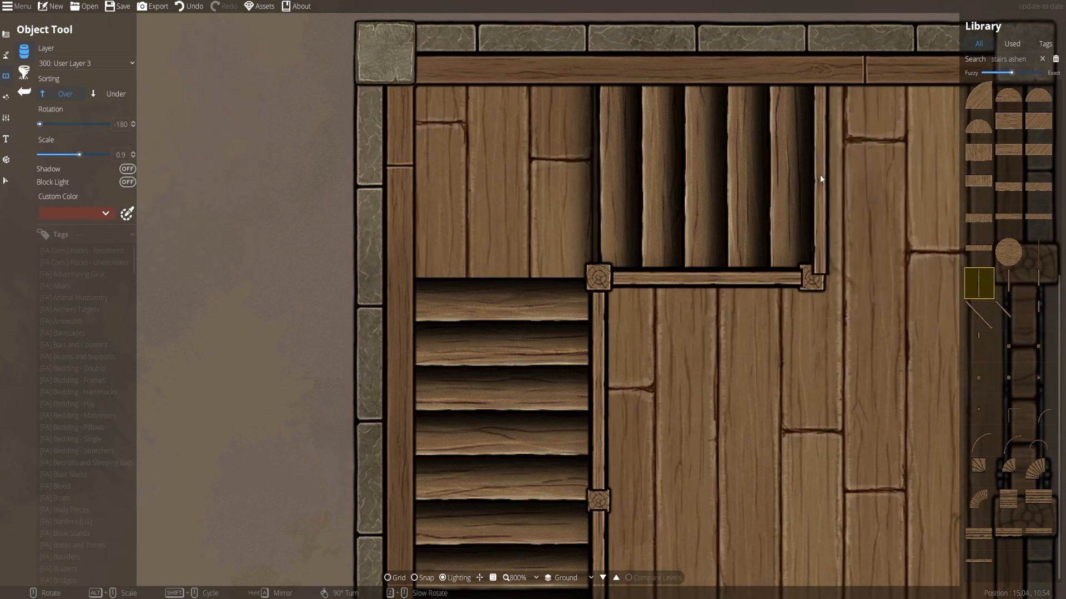
pyautogui.click(111, 93)
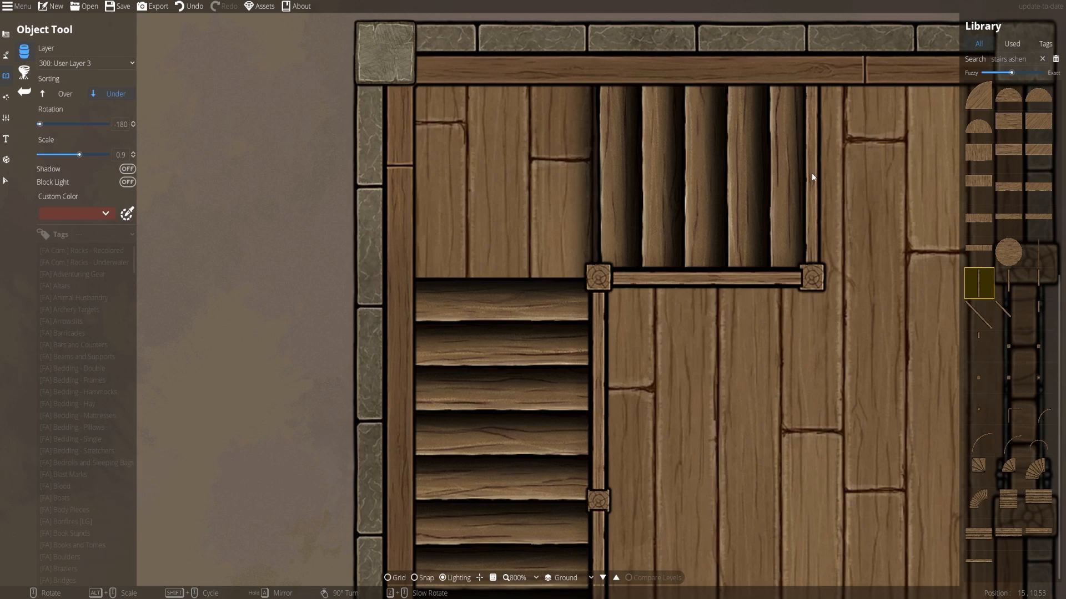
pyautogui.click(812, 171)
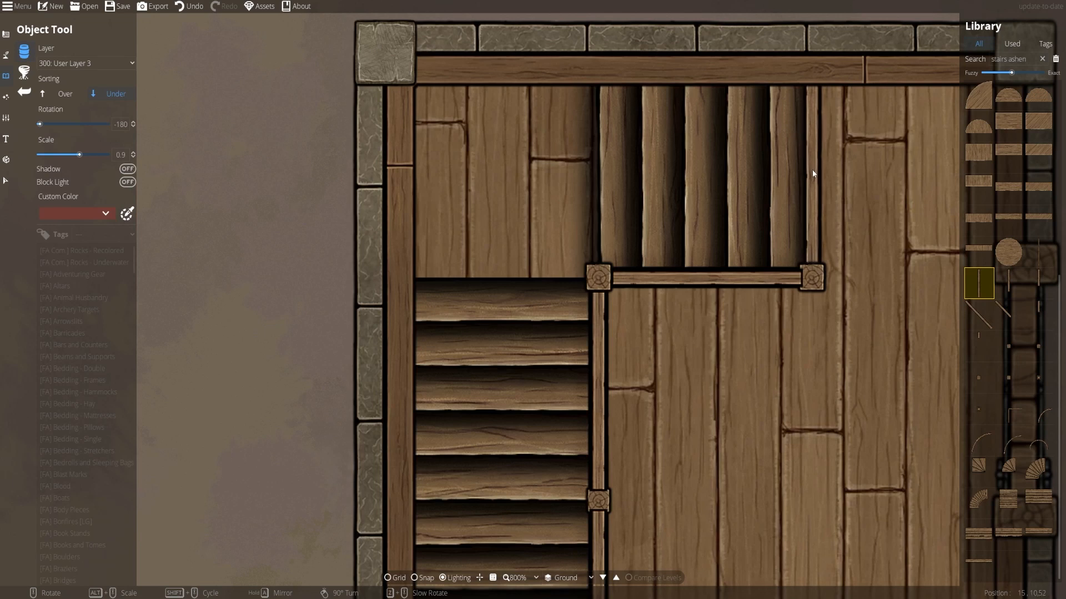
# Set the shadow path's Transition In and Transition Out to Fade.
pyautogui.moveTo(882, 314); pyautogui.dragTo(747, 266)
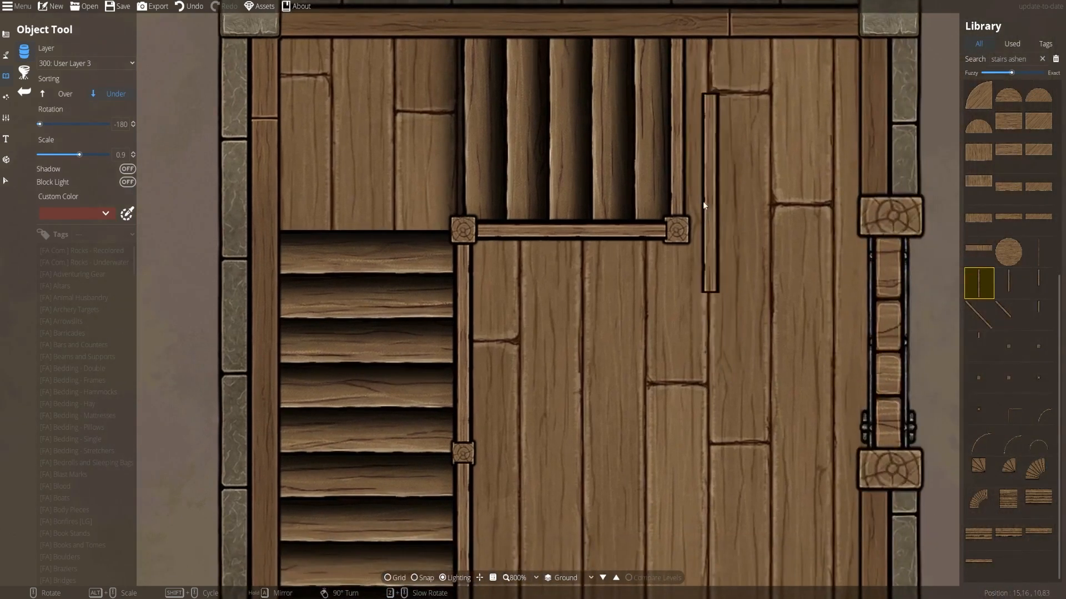
pyautogui.moveTo(575, 381); pyautogui.dragTo(581, 290)
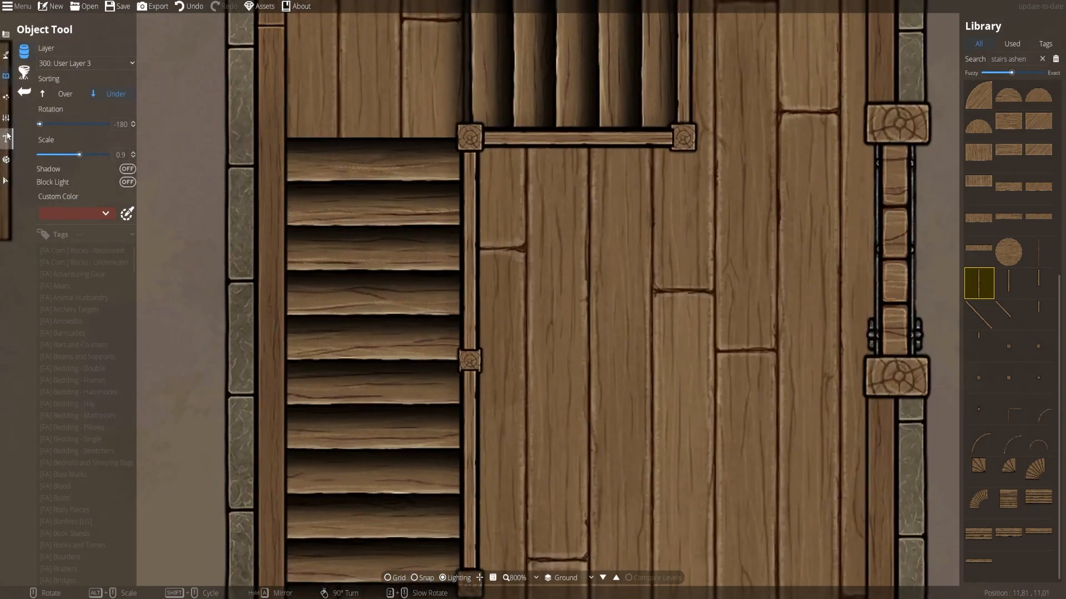
pyautogui.click(5, 54)
pyautogui.click(35, 111)
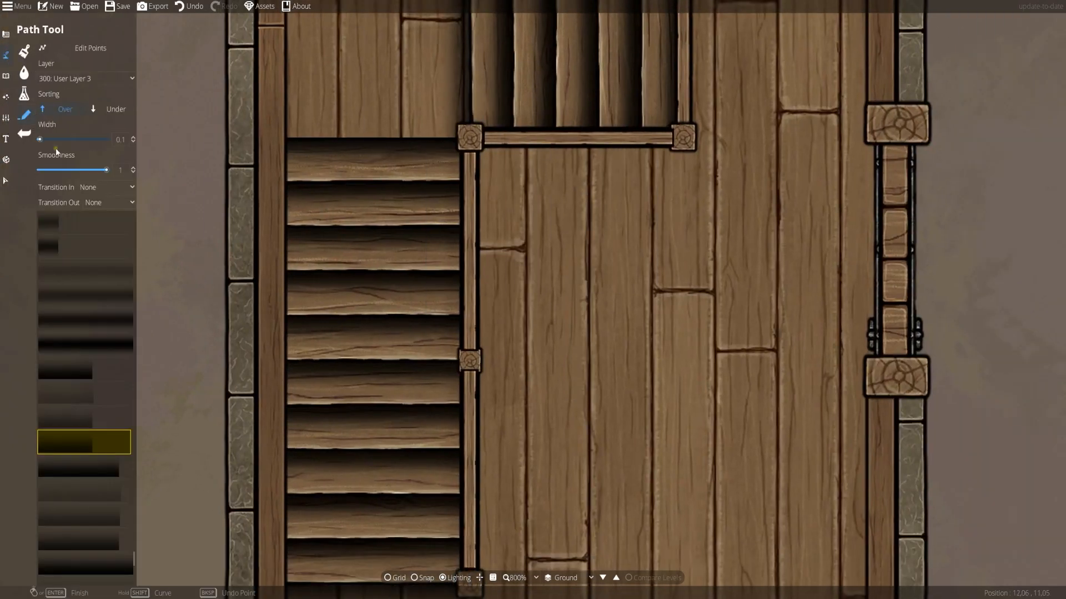
pyautogui.click(97, 202)
pyautogui.click(93, 214)
pyautogui.click(112, 231)
pyautogui.scroll(-2, 327, 226)
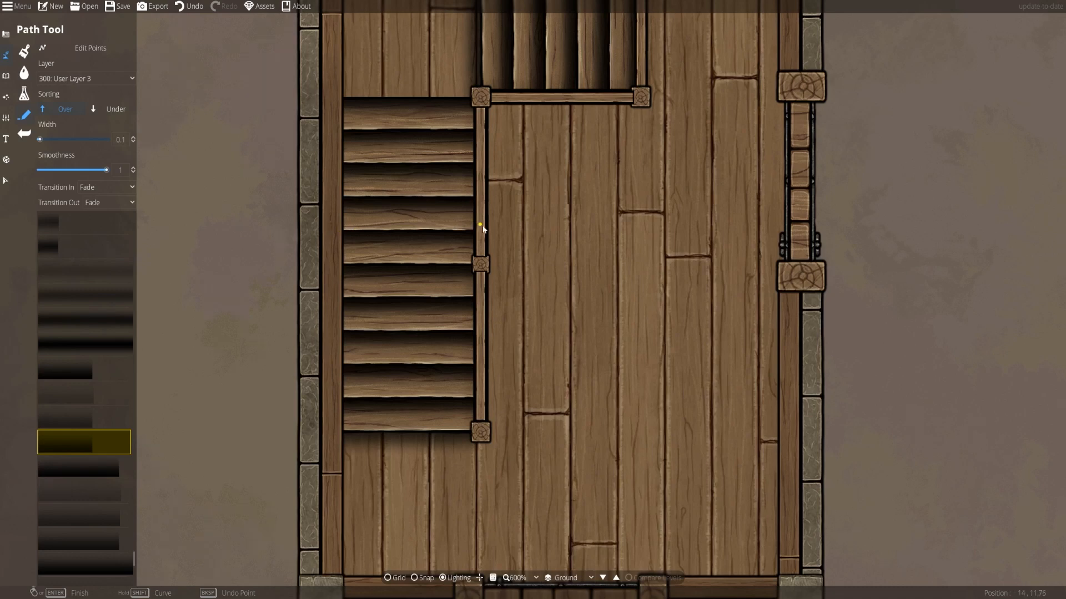
pyautogui.moveTo(476, 225); pyautogui.dragTo(505, 256)
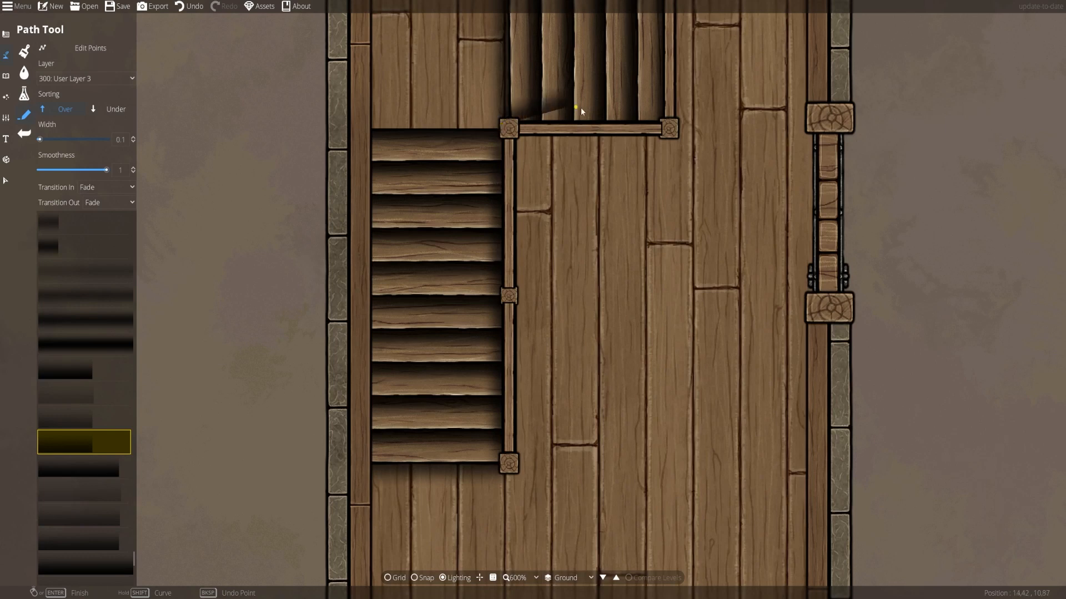
pyautogui.hotkey('ctrl', 'z')
# Draw a faded shadow path along the left wall from the landing's upper-left corner and undo the extra stroke.
pyautogui.scroll(-2, 409, 60)
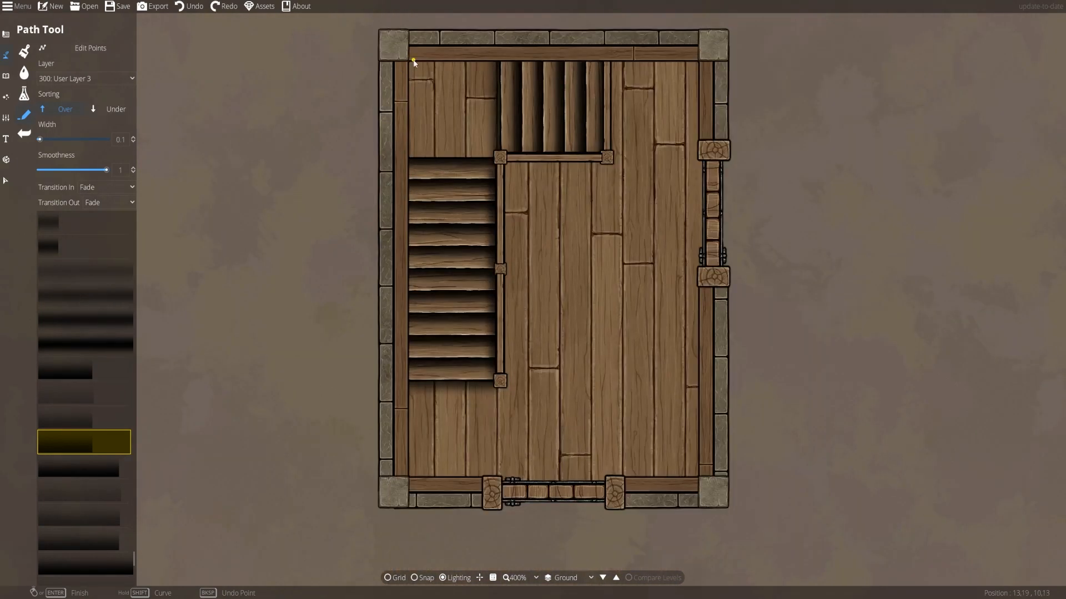
pyautogui.click(408, 61)
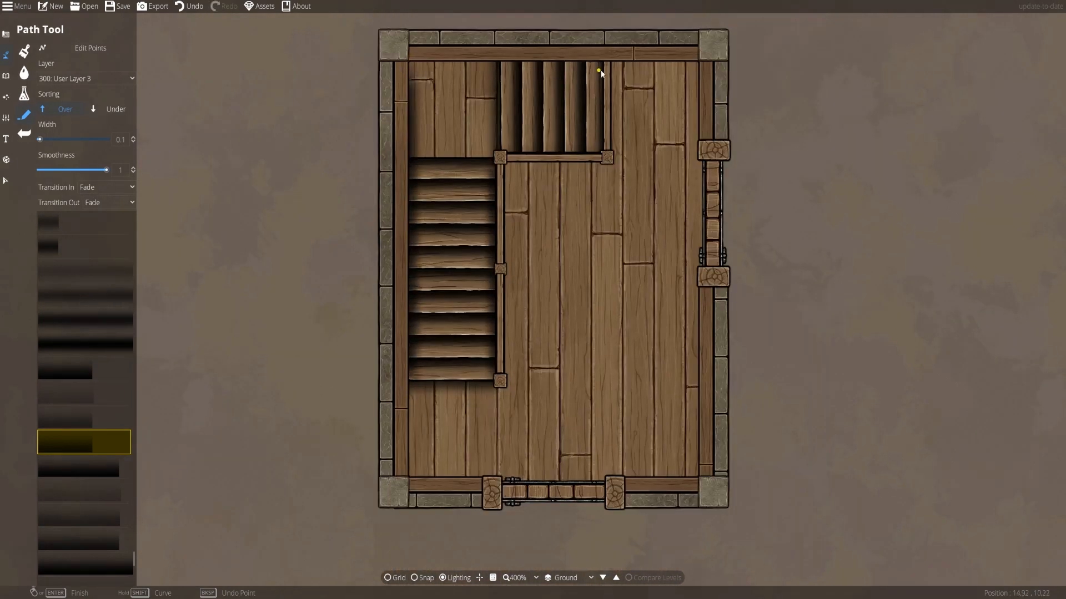
pyautogui.scroll(2, 410, 61)
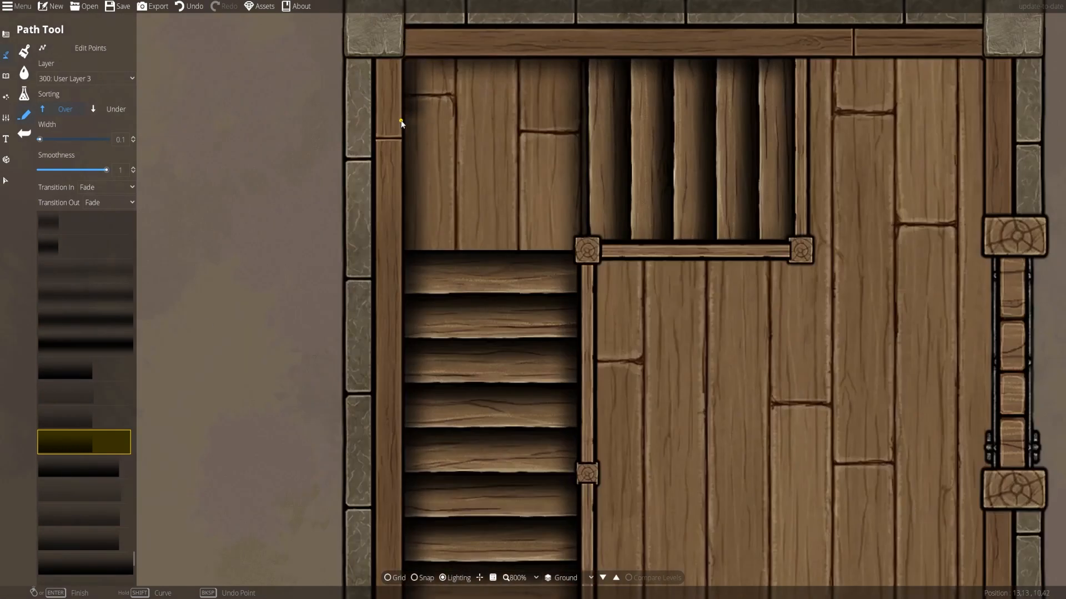
pyautogui.hotkey('ctrl', 'z')
# Draw a shadow path with the lighter gradient texture along the horizontal railing's upper side, from the corner post to the right post.
pyautogui.moveTo(671, 251); pyautogui.dragTo(673, 348)
pyautogui.click(121, 50)
pyautogui.click(63, 425)
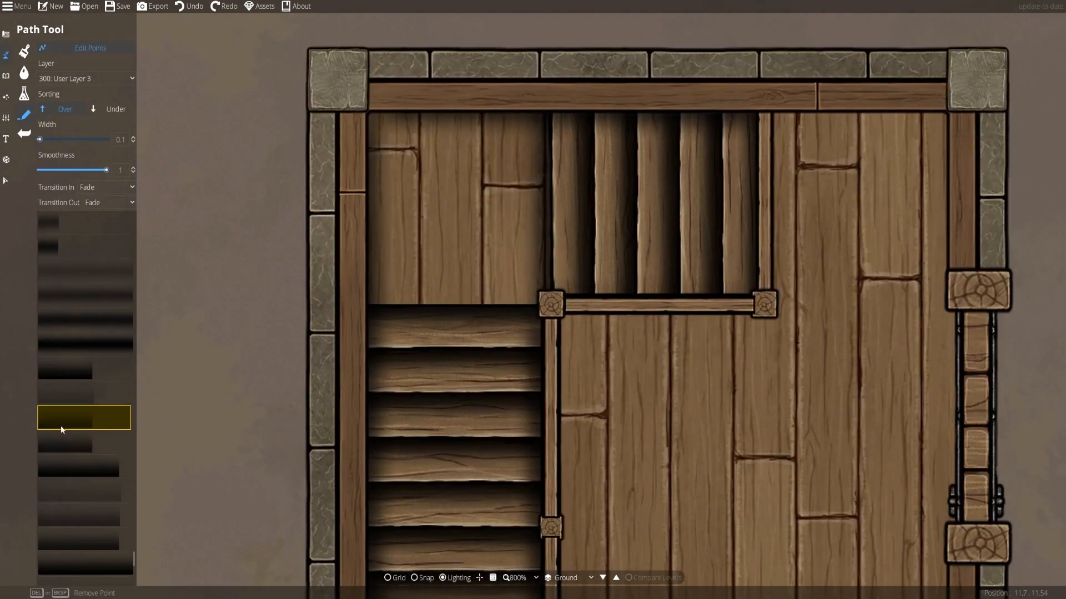
pyautogui.click(88, 49)
pyautogui.click(553, 297)
pyautogui.click(757, 298)
pyautogui.rightClick(773, 297)
# Try a gradient shadow path of width 1 along the lower edge of the left staircase's bottom step.
pyautogui.moveTo(742, 396); pyautogui.dragTo(737, 336)
pyautogui.moveTo(697, 464); pyautogui.dragTo(726, 250)
pyautogui.click(80, 444)
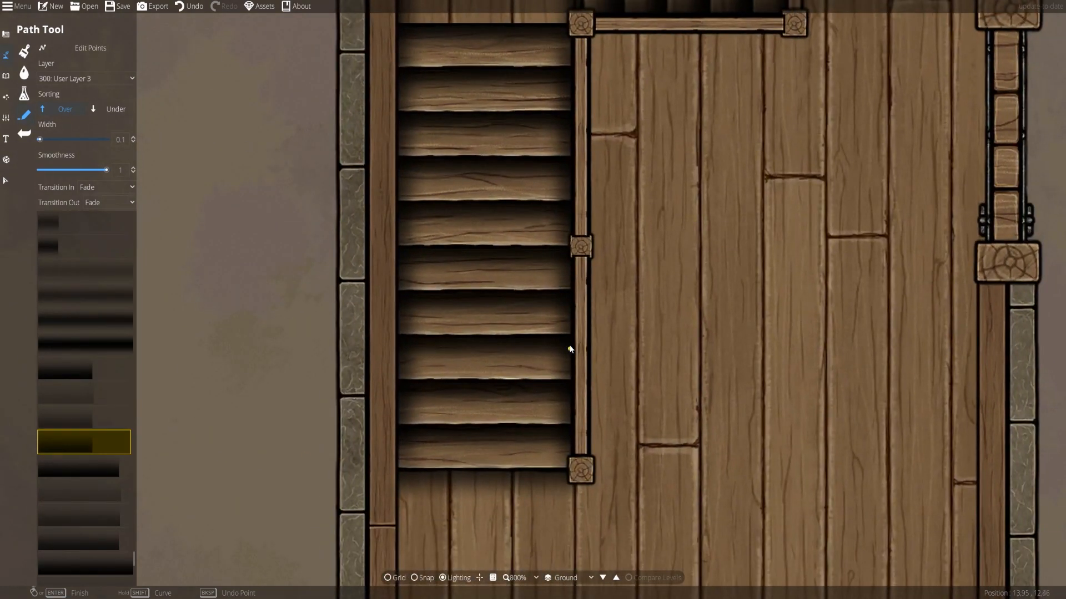
pyautogui.click(68, 422)
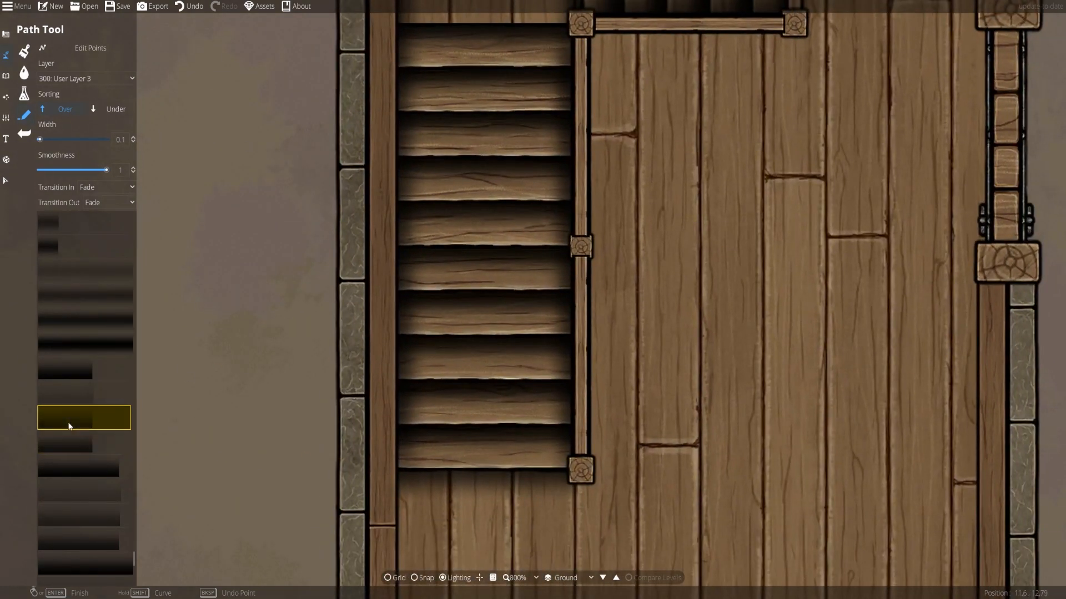
pyautogui.click(124, 140)
pyautogui.write('1')
pyautogui.press('Return')
pyautogui.click(395, 474)
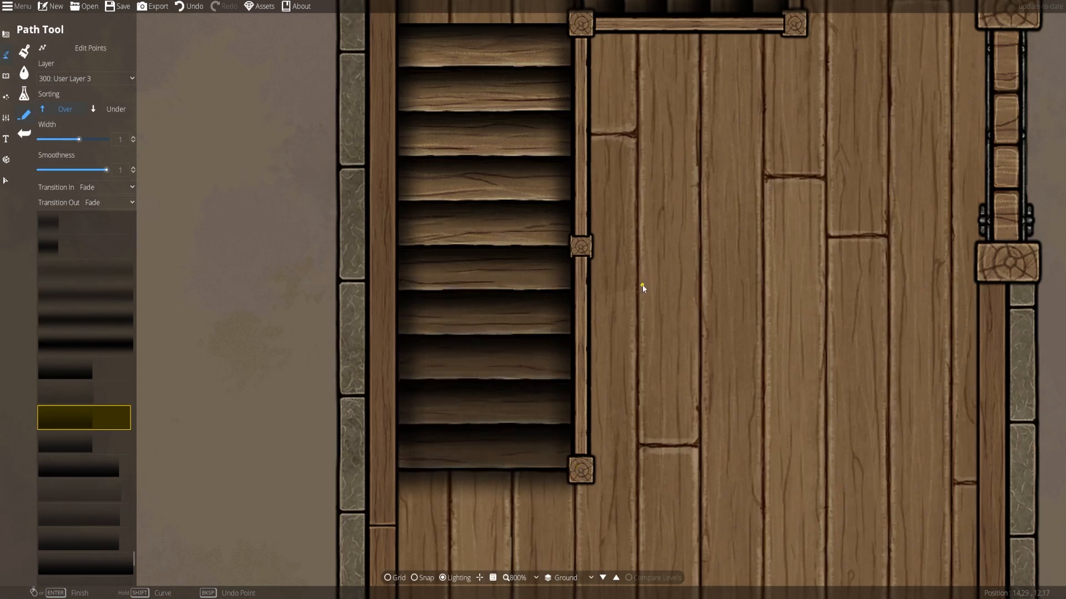
# Undo the bottom-step shadow and redraw it at width 1.5 from the left wall to the lowest railing post.
pyautogui.scroll(-2, 641, 285)
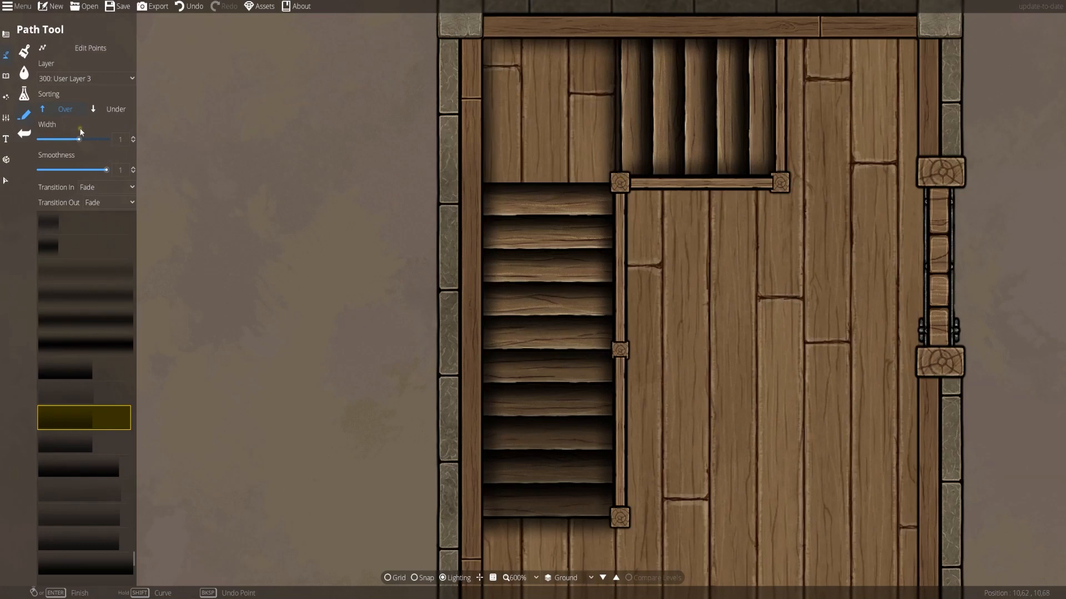
pyautogui.click(122, 140)
pyautogui.press('Return')
pyautogui.write('.5')
pyautogui.press('Return')
pyautogui.hotkey('ctrl', 'z')
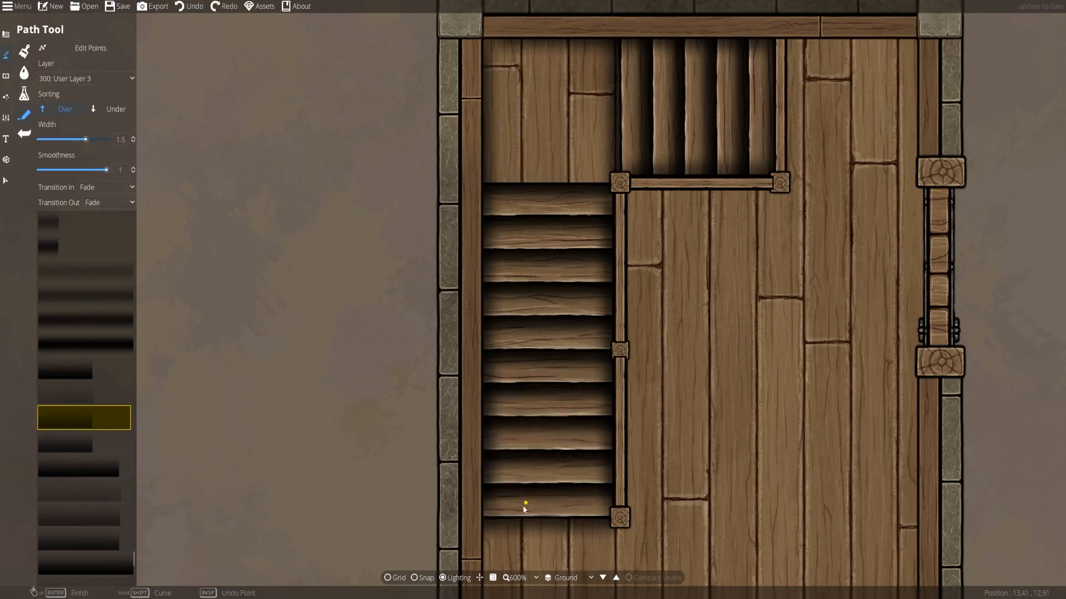
pyautogui.click(482, 519)
pyautogui.doubleClick(615, 518)
pyautogui.moveTo(725, 251); pyautogui.dragTo(560, 374)
pyautogui.moveTo(572, 439); pyautogui.dragTo(571, 374)
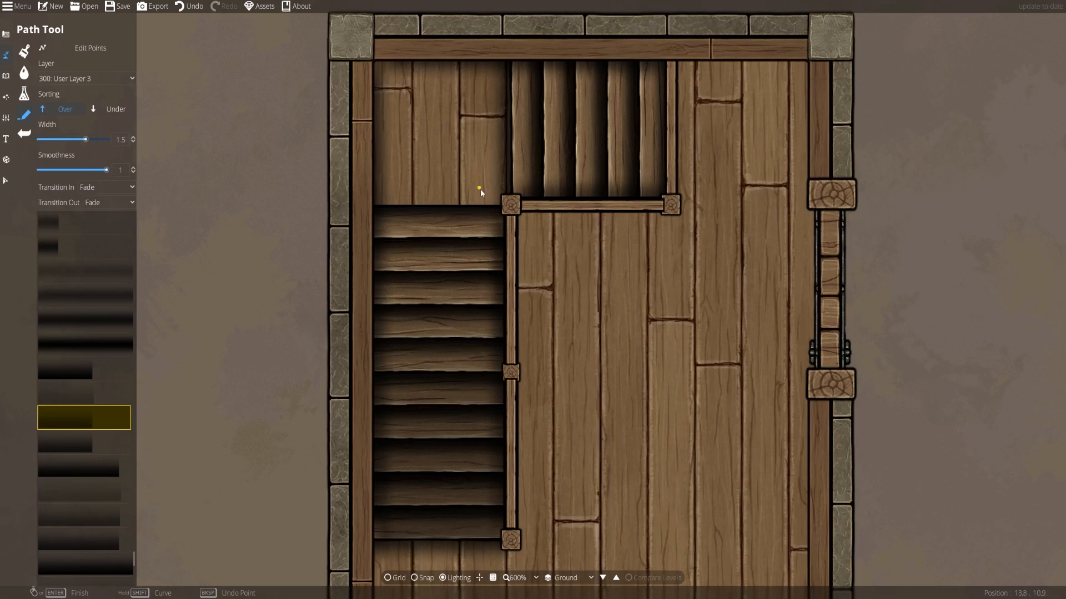
# Switch the shadow path to the fainter gradient texture and set its width to 0.4.
pyautogui.click(70, 393)
pyautogui.moveTo(65, 139); pyautogui.dragTo(54, 140)
pyautogui.click(115, 139)
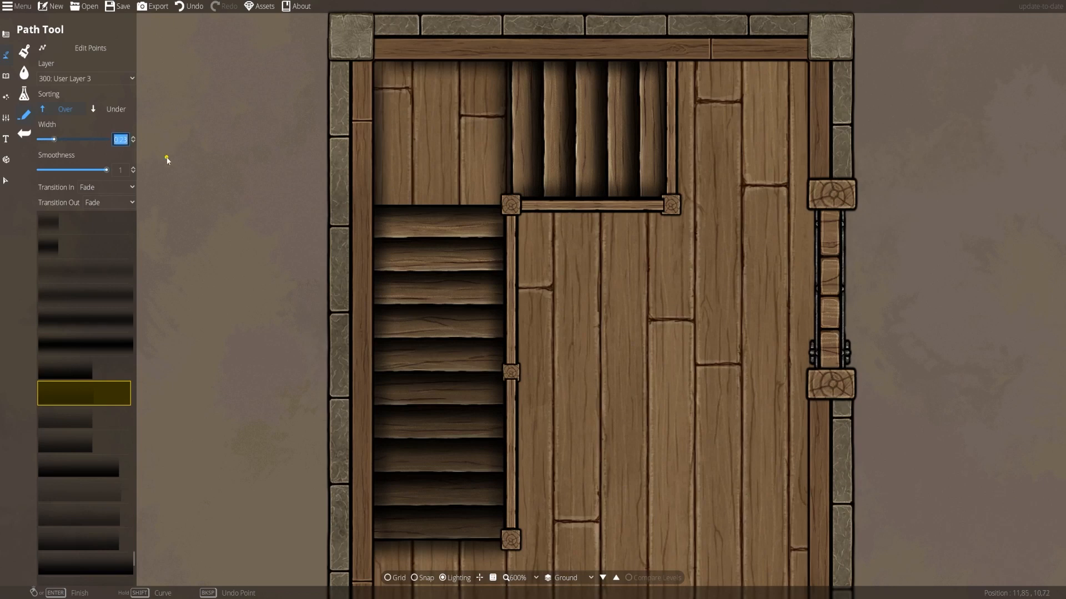
pyautogui.write('0.4')
pyautogui.press('Return')
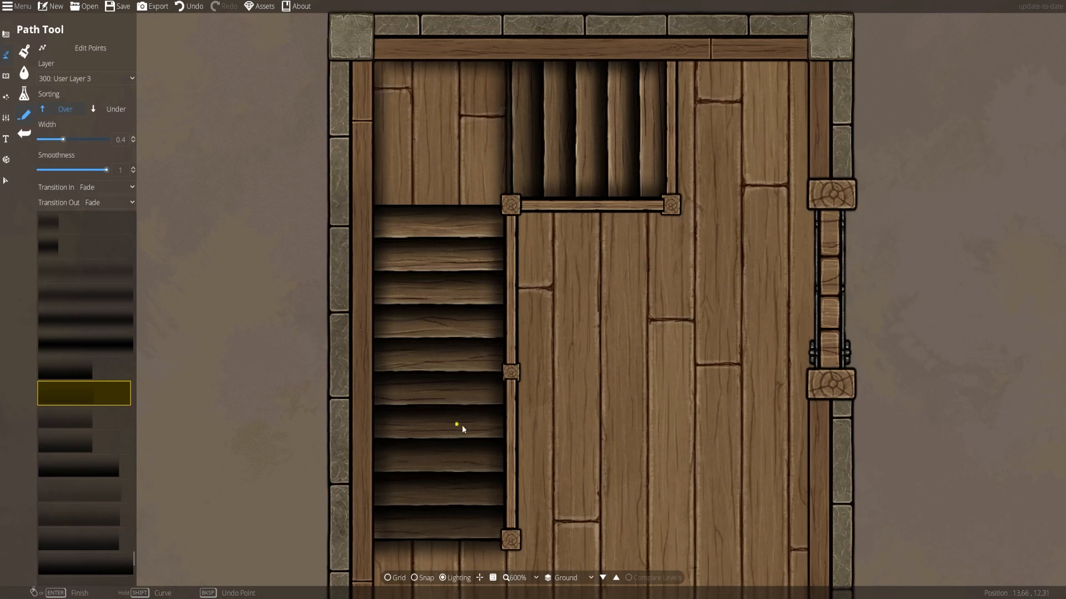
pyautogui.click(6, 181)
pyautogui.click(496, 366)
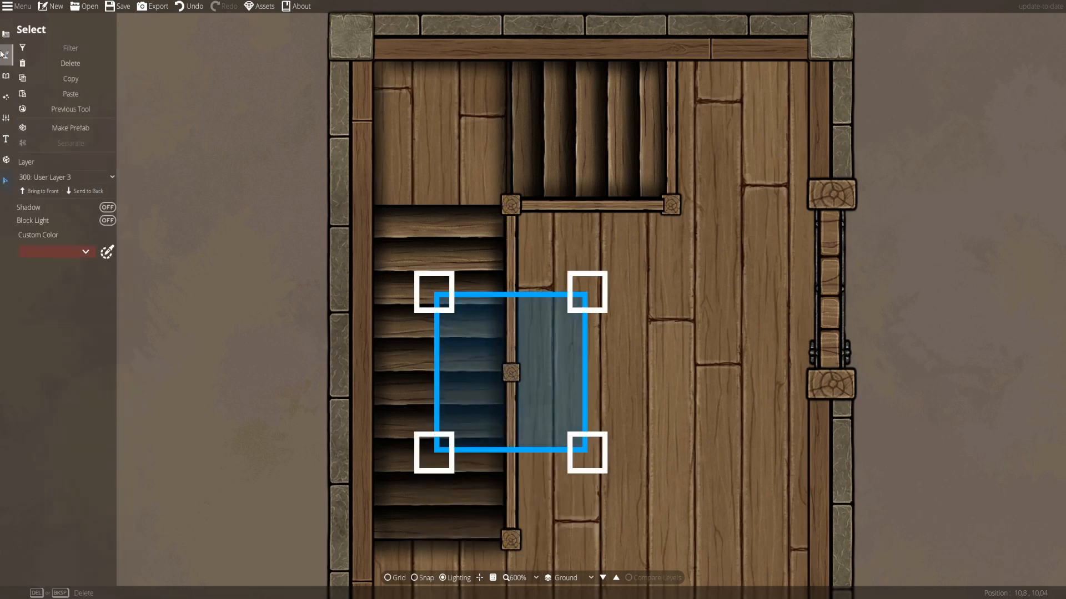
pyautogui.click(189, 236)
# Draw a darker gradient shadow path along the lower left wall, the bottom wall and the right wall up to the upper-right corner.
pyautogui.moveTo(488, 372); pyautogui.dragTo(520, 273)
pyautogui.click(6, 55)
pyautogui.click(39, 115)
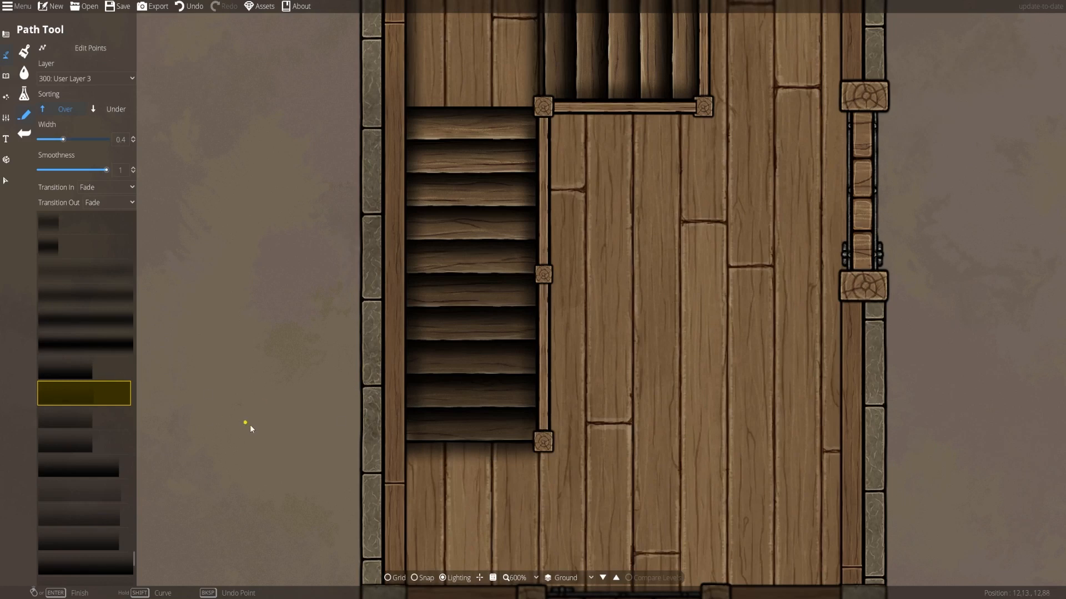
pyautogui.scroll(-2, 239, 424)
pyautogui.click(84, 425)
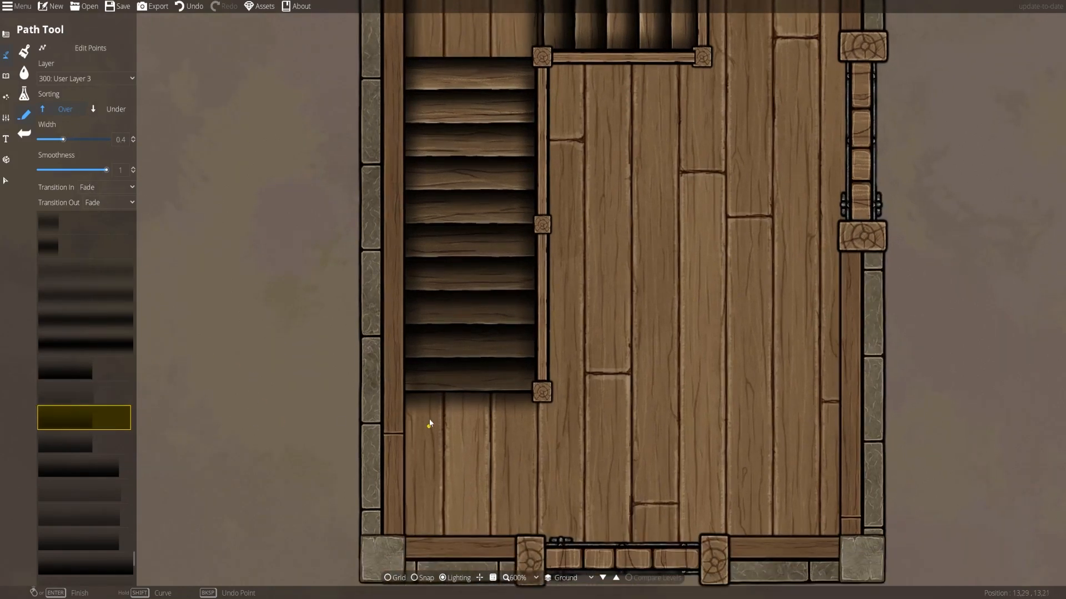
pyautogui.click(403, 377)
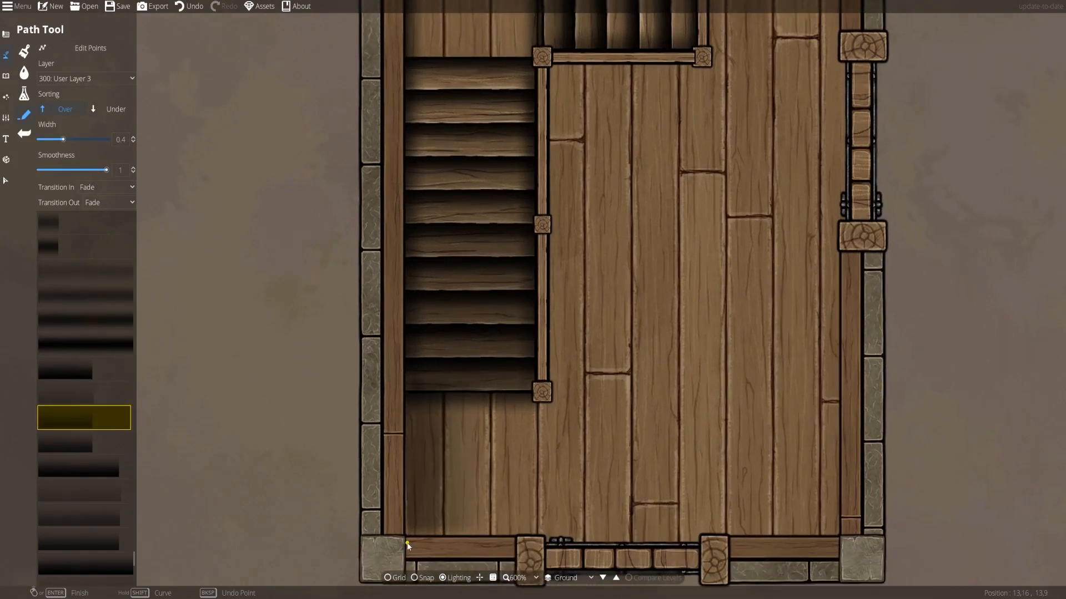
pyautogui.click(402, 547)
pyautogui.click(866, 550)
pyautogui.moveTo(843, 195); pyautogui.dragTo(839, 389)
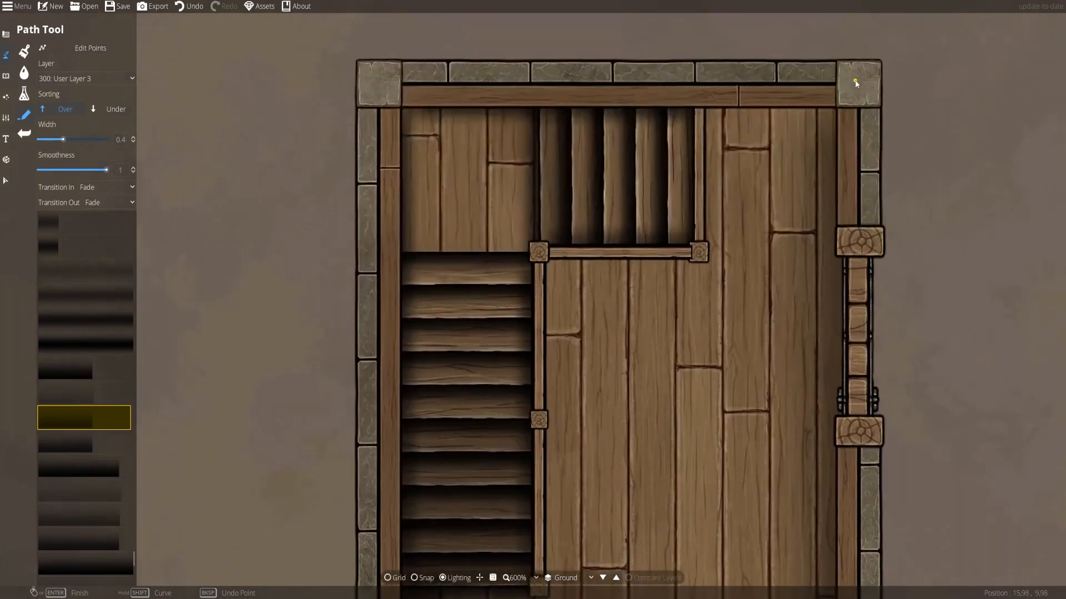
pyautogui.click(848, 83)
# Draw a shadow path of width 0.24 down the right railing's outer side and along the horizontal railing's lower side.
pyautogui.moveTo(62, 140); pyautogui.dragTo(56, 139)
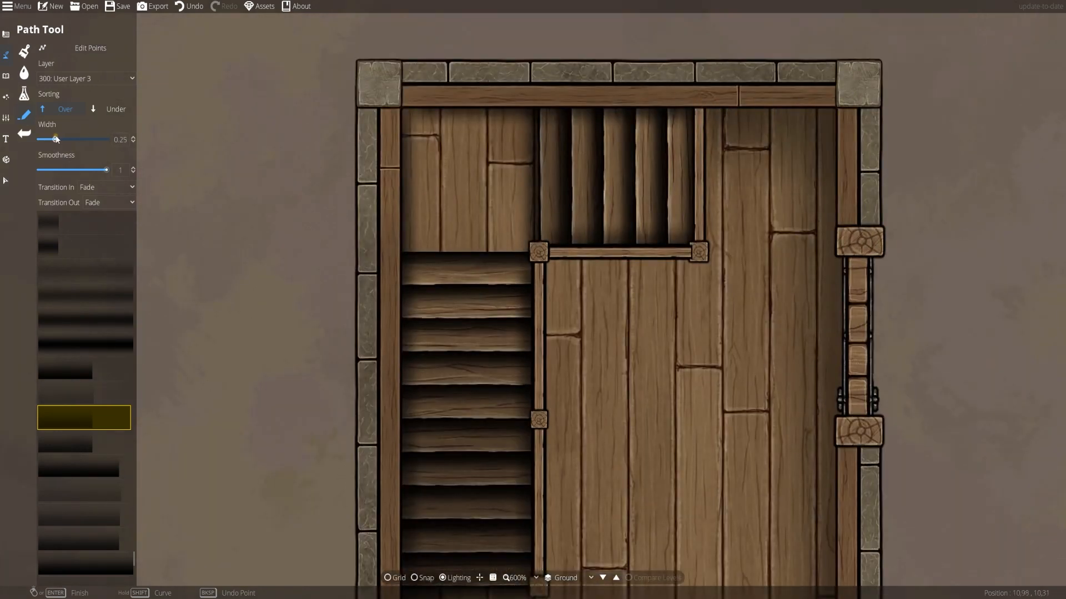
pyautogui.click(704, 106)
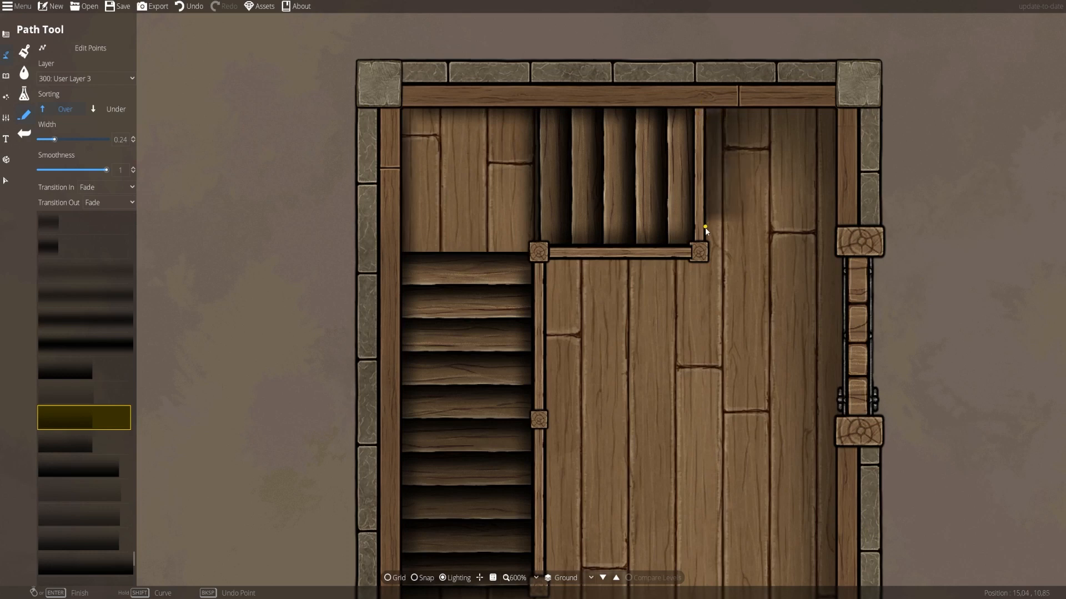
pyautogui.click(700, 255)
pyautogui.rightClick(531, 258)
# Draw a shadow path on User Layer 1 along the right side of the vertical railing, starting at the corner post.
pyautogui.click(86, 79)
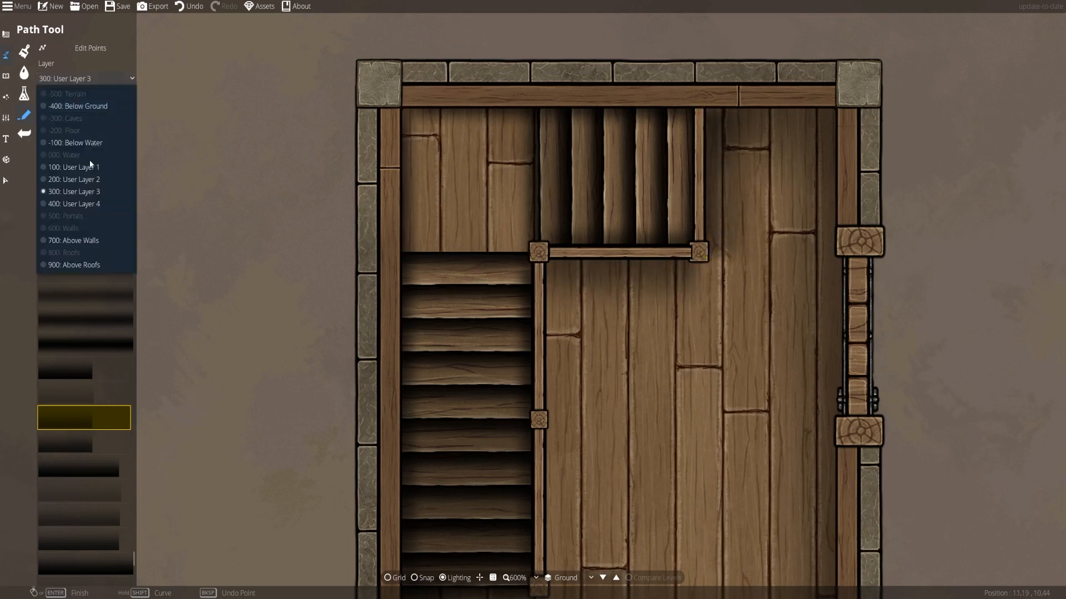
pyautogui.click(90, 165)
pyautogui.click(540, 246)
pyautogui.moveTo(551, 461); pyautogui.dragTo(565, 308)
pyautogui.rightClick(554, 430)
pyautogui.scroll(-2, 591, 206)
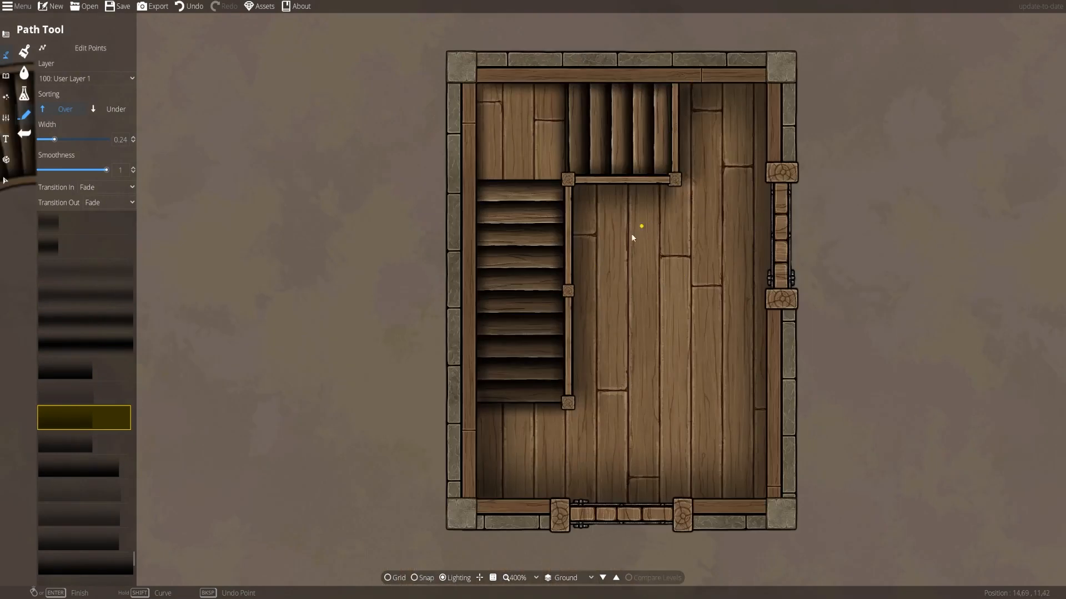
pyautogui.moveTo(632, 234); pyautogui.dragTo(556, 241)
pyautogui.moveTo(571, 315); pyautogui.dragTo(569, 367)
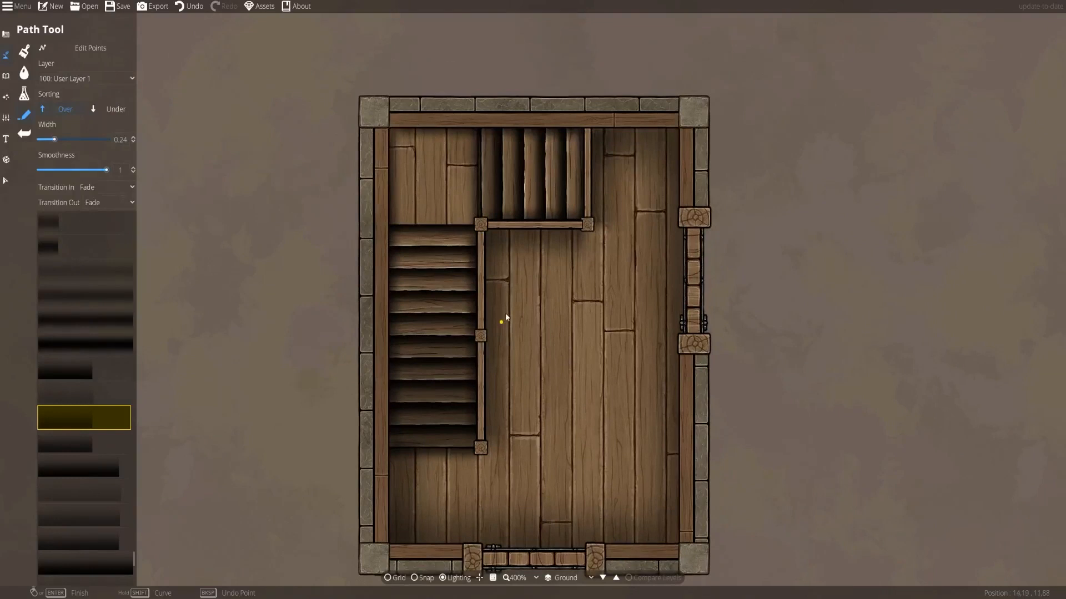
# Select the post at the horizontal railing's right end and assign it to User Layer 3.
pyautogui.moveTo(505, 314); pyautogui.dragTo(548, 205)
pyautogui.press('v')
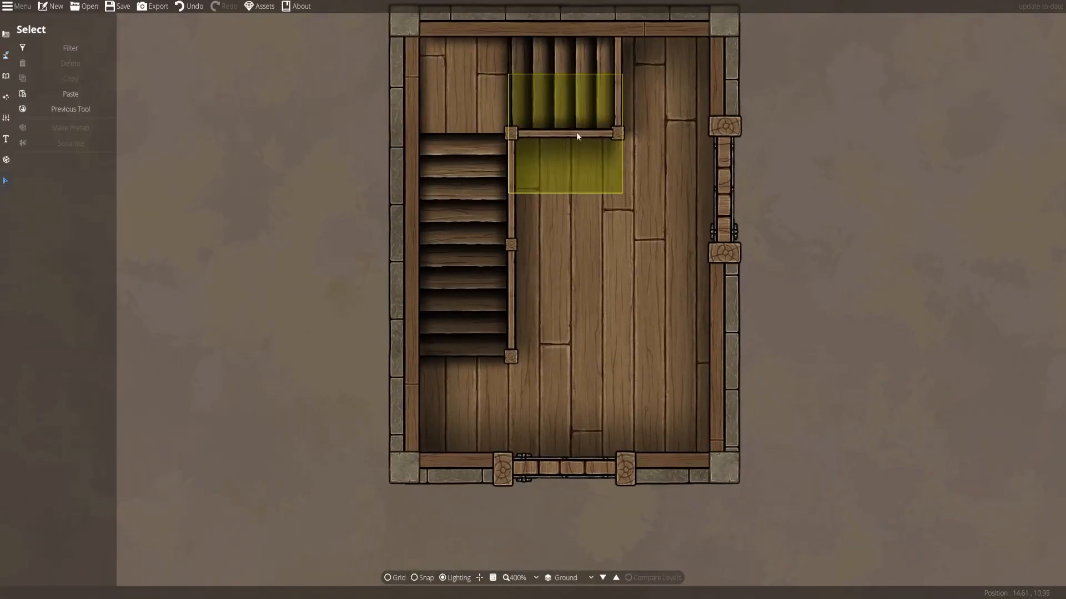
pyautogui.click(617, 135)
pyautogui.click(73, 178)
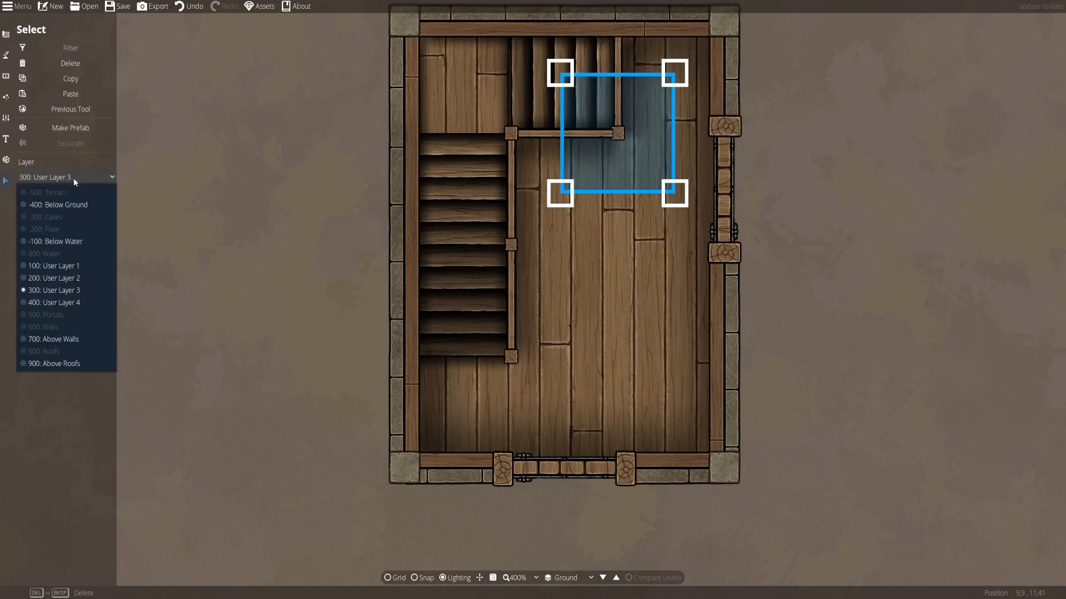
pyautogui.click(48, 291)
pyautogui.click(234, 201)
# Examine the shadows around the staircase, railings and walls of the room.
pyautogui.scroll(1, 556, 340)
pyautogui.moveTo(612, 286); pyautogui.dragTo(603, 412)
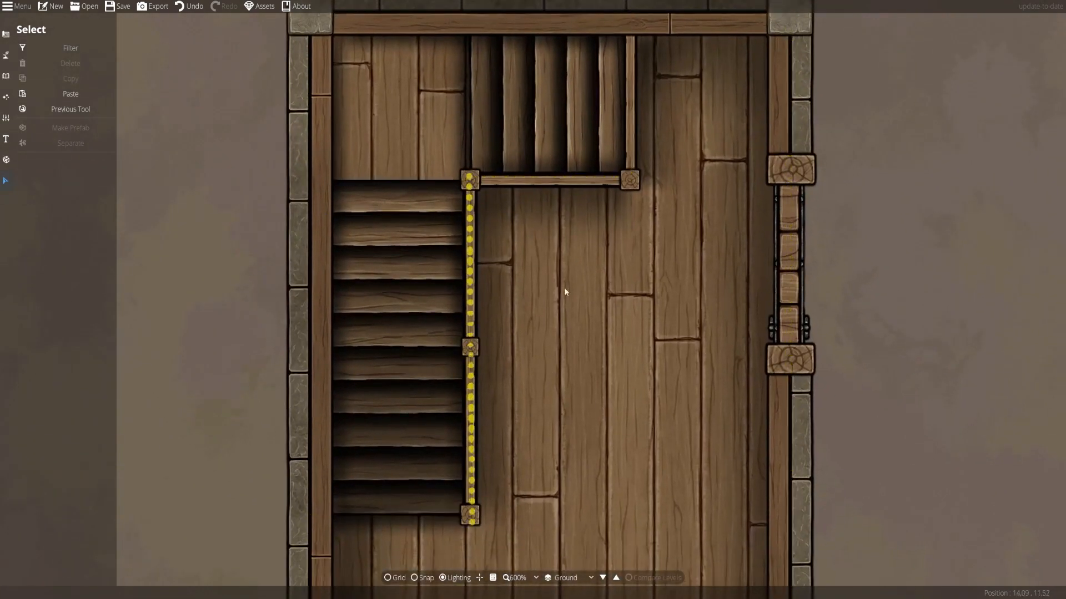
pyautogui.scroll(-2, 468, 291)
pyautogui.moveTo(320, 159); pyautogui.dragTo(772, 375)
pyautogui.moveTo(543, 229); pyautogui.dragTo(748, 349)
pyautogui.moveTo(526, 424); pyautogui.dragTo(456, 358)
pyautogui.moveTo(715, 419); pyautogui.dragTo(253, 187)
pyautogui.moveTo(554, 415); pyautogui.dragTo(485, 390)
pyautogui.scroll(2, 528, 309)
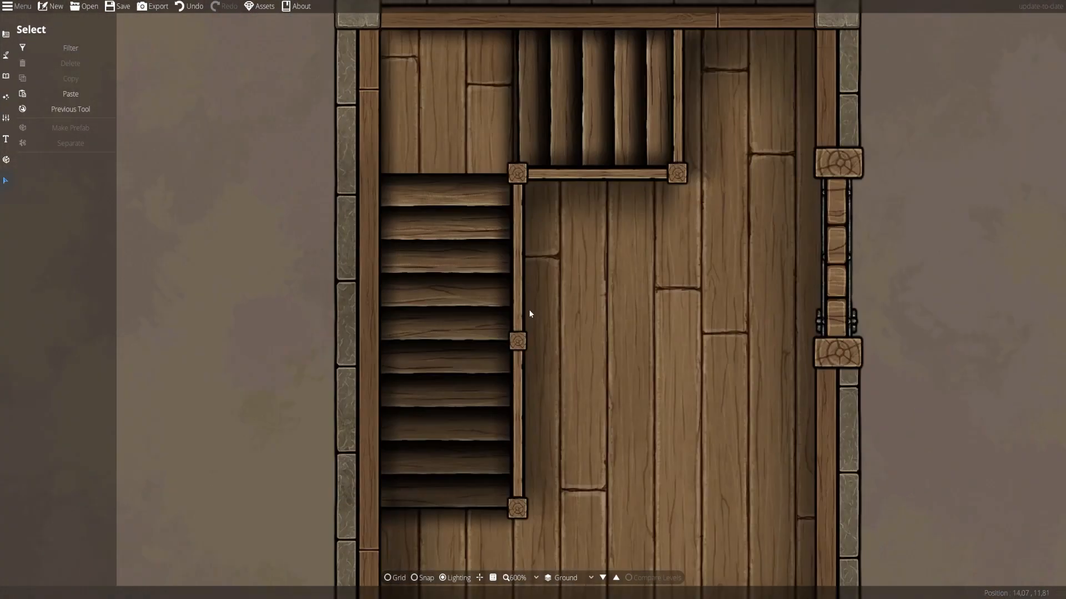
pyautogui.moveTo(655, 349); pyautogui.dragTo(614, 338)
pyautogui.scroll(-2, 541, 315)
pyautogui.scroll(2, 535, 284)
# Place a wall lantern at rotation -90 and scale 0.9, sorted Under on User Layer 3, on the left wall beside the top step.
pyautogui.click(5, 55)
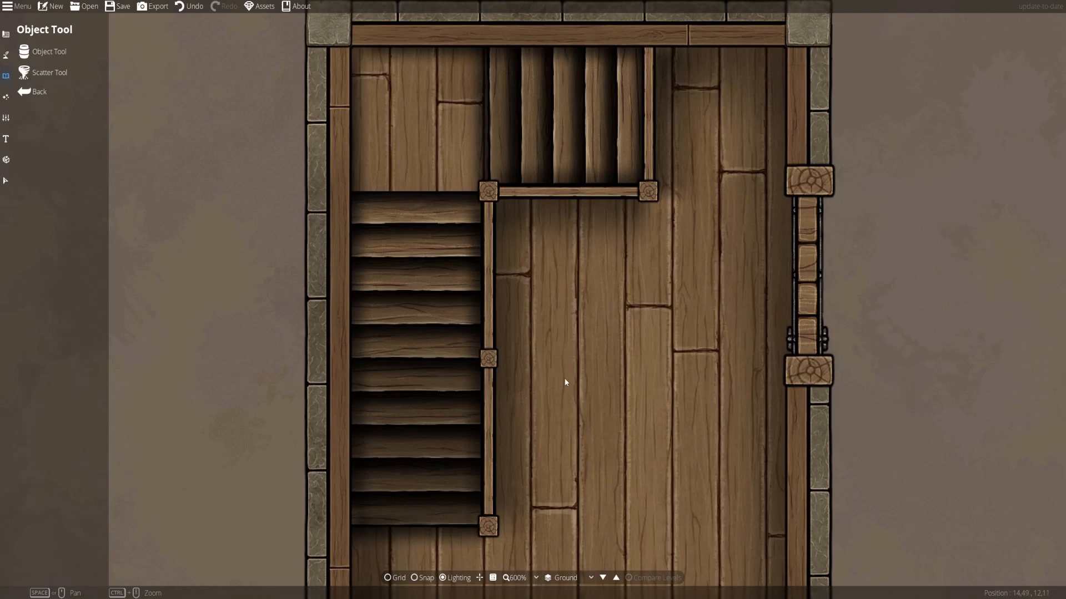
pyautogui.moveTo(569, 378); pyautogui.dragTo(587, 328)
pyautogui.click(47, 52)
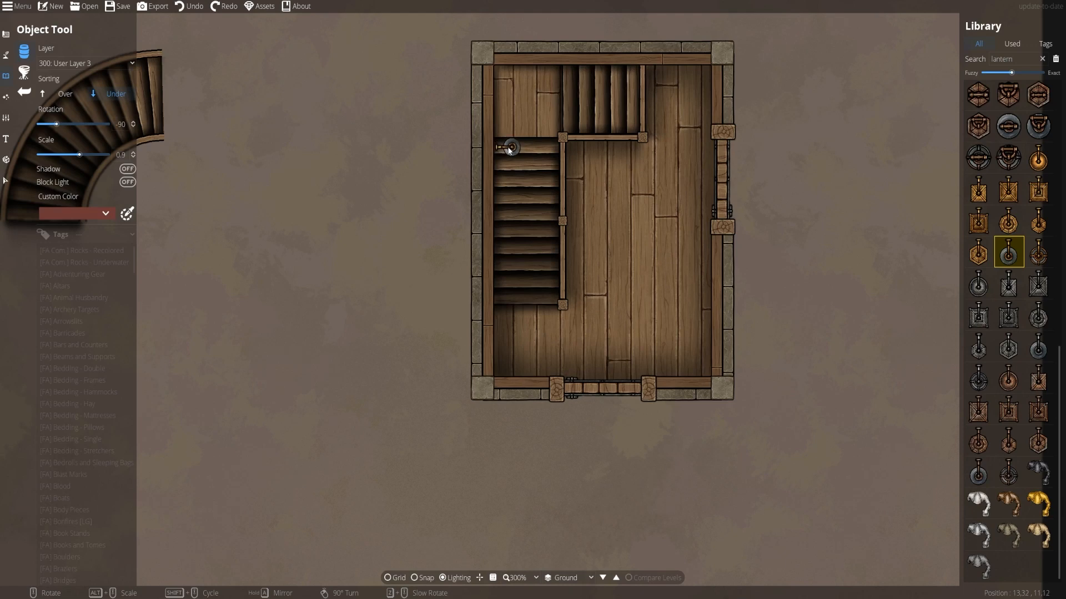
pyautogui.click(510, 147)
pyautogui.scroll(1, 562, 159)
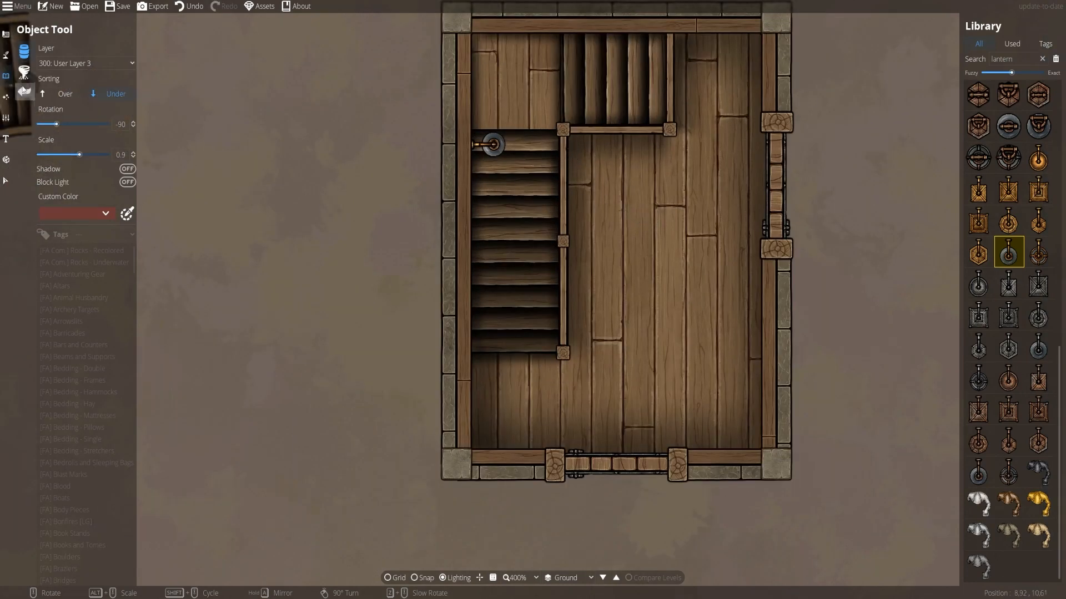
# Place an orange light with the small-core glow style, range 3 and intensity 1 on the lantern.
pyautogui.click(6, 97)
pyautogui.click(24, 72)
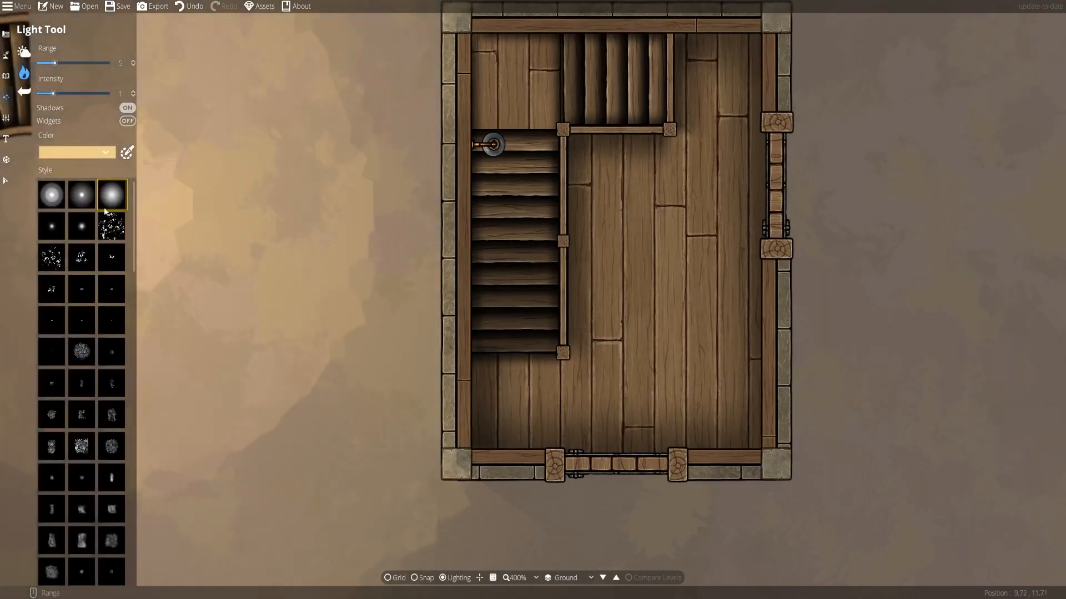
pyautogui.click(81, 194)
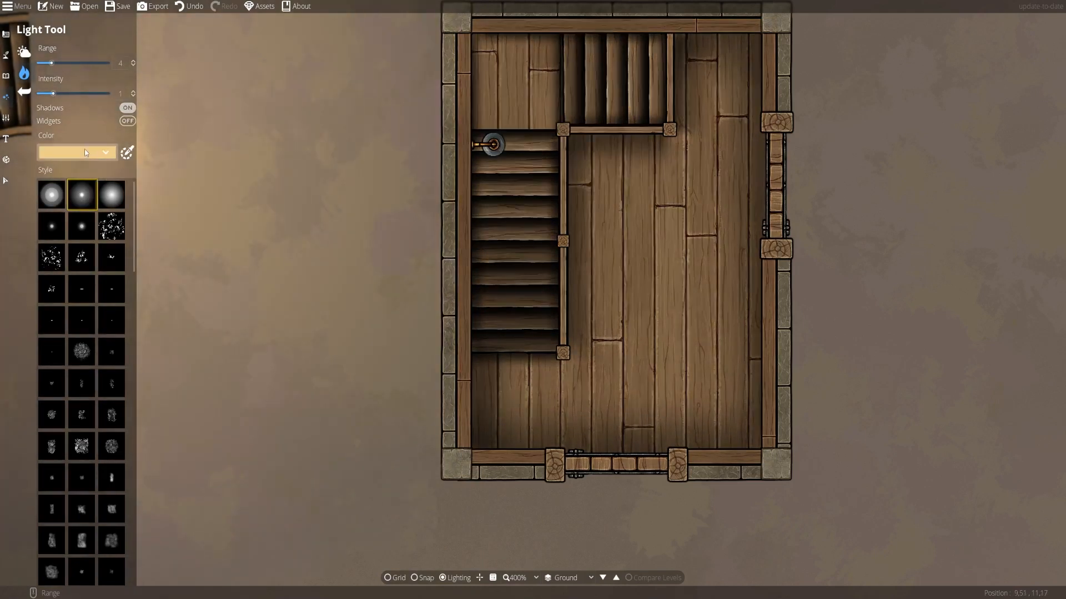
pyautogui.click(86, 153)
pyautogui.click(90, 173)
pyautogui.scroll(-1, 497, 151)
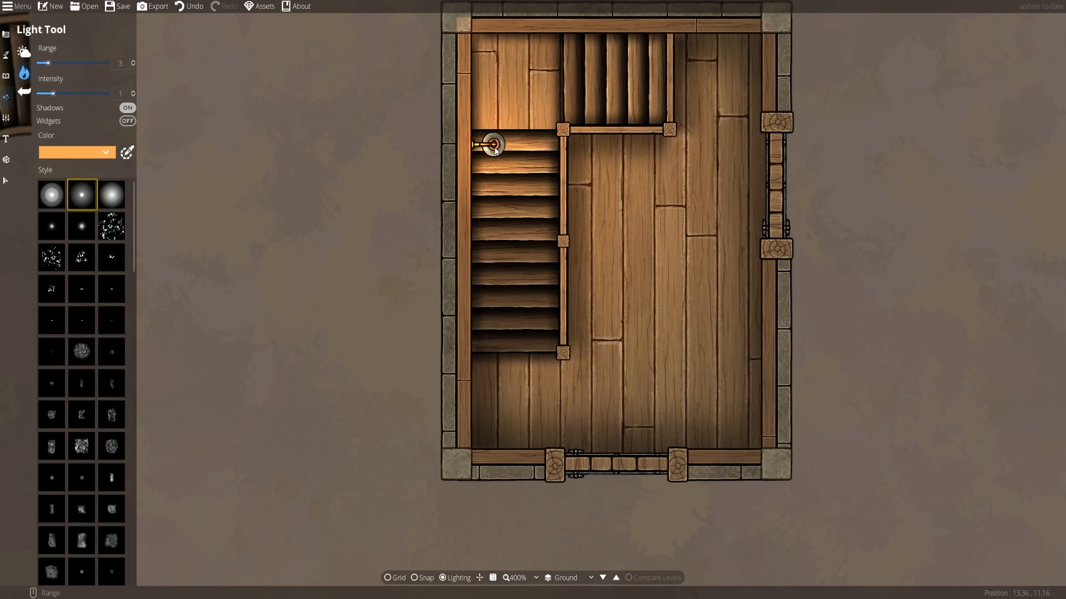
pyautogui.click(495, 150)
# Darken the environment's ambient light to the light grey e0e0e0.
pyautogui.moveTo(305, 236); pyautogui.dragTo(275, 240)
pyautogui.click(24, 52)
pyautogui.click(39, 62)
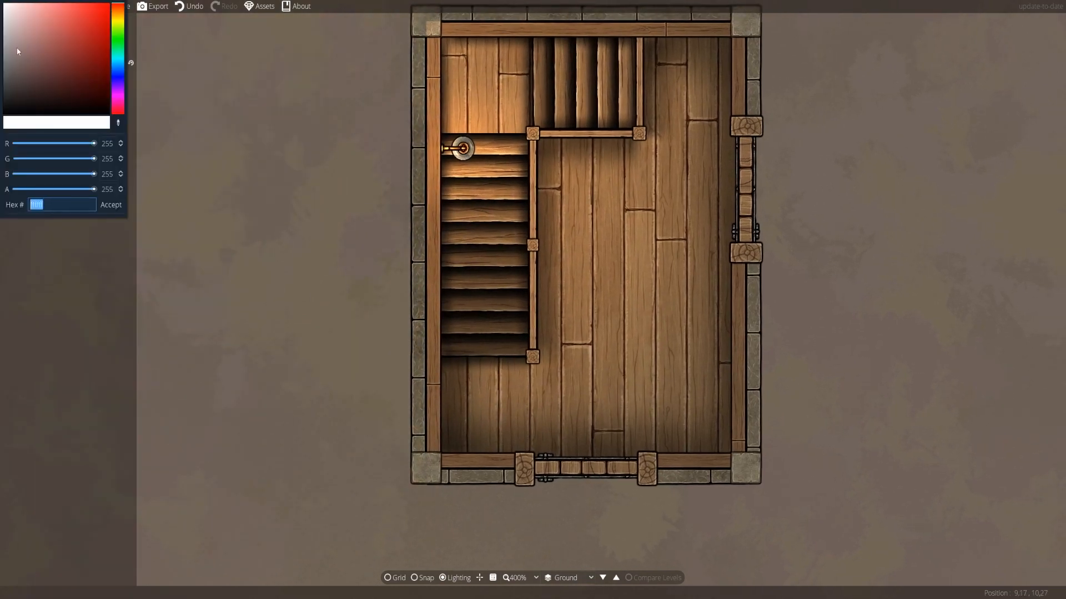
pyautogui.click(3, 17)
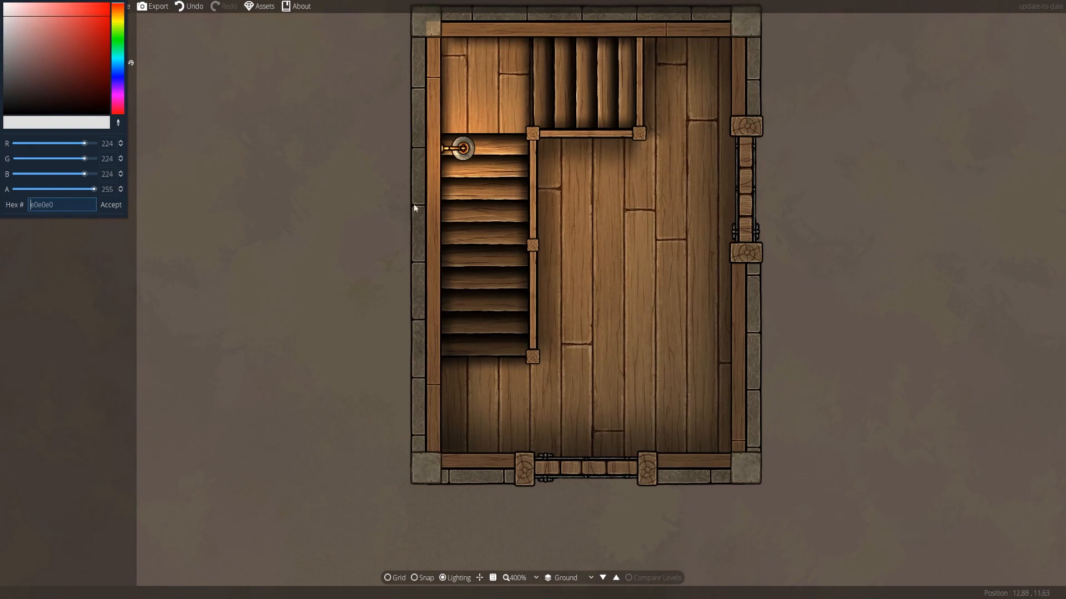
pyautogui.moveTo(413, 209); pyautogui.dragTo(396, 242)
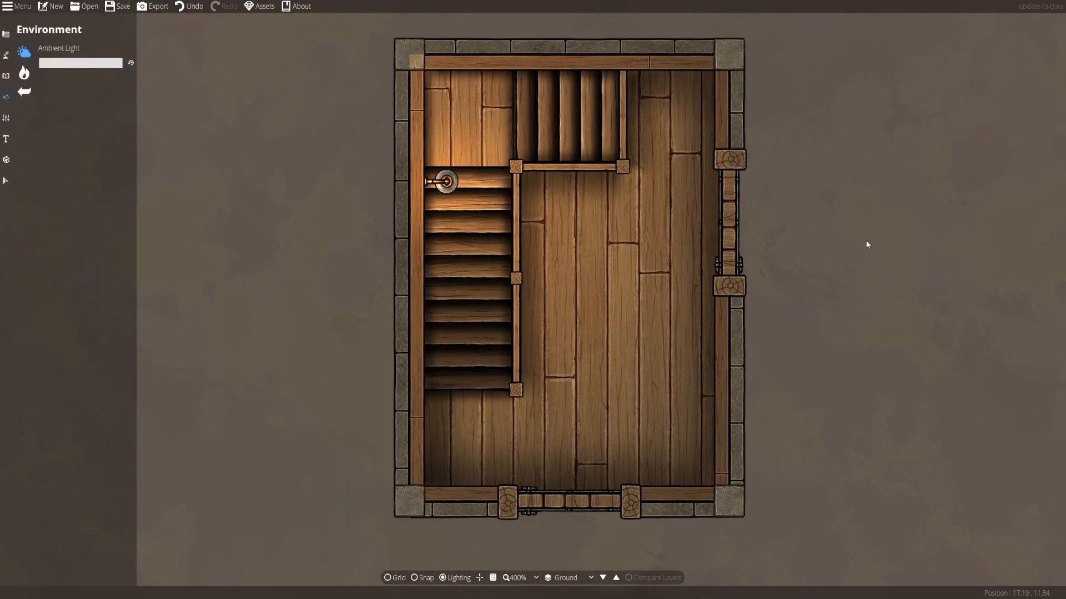
# Draw 0.25-wide soft shadow paths on User Layer 1 from the lantern through the railing posts, fading out beyond each post.
pyautogui.click(6, 54)
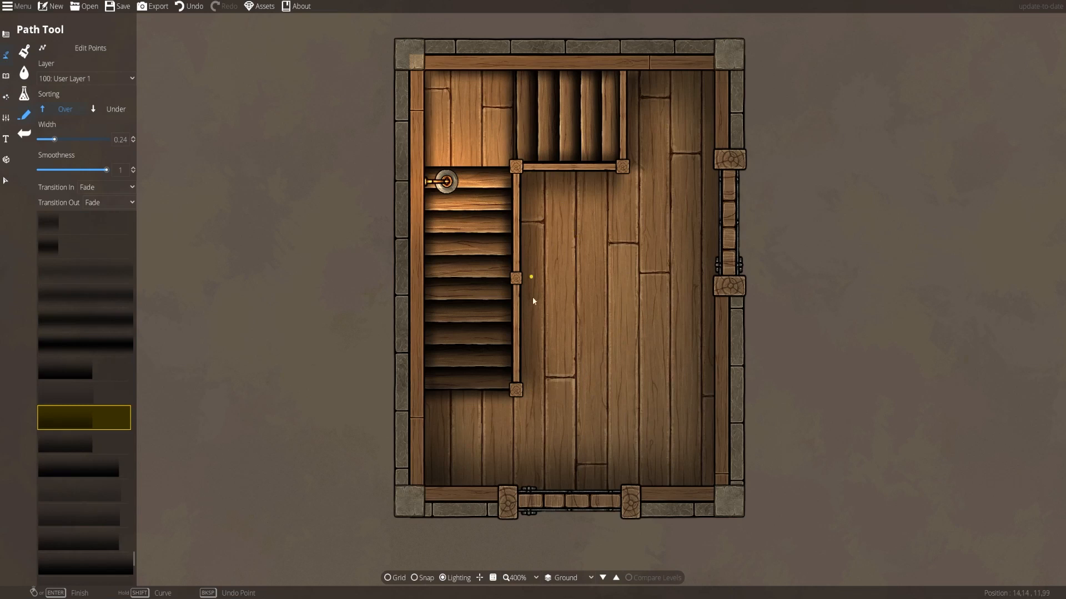
pyautogui.hotkey('ctrl', 'z')
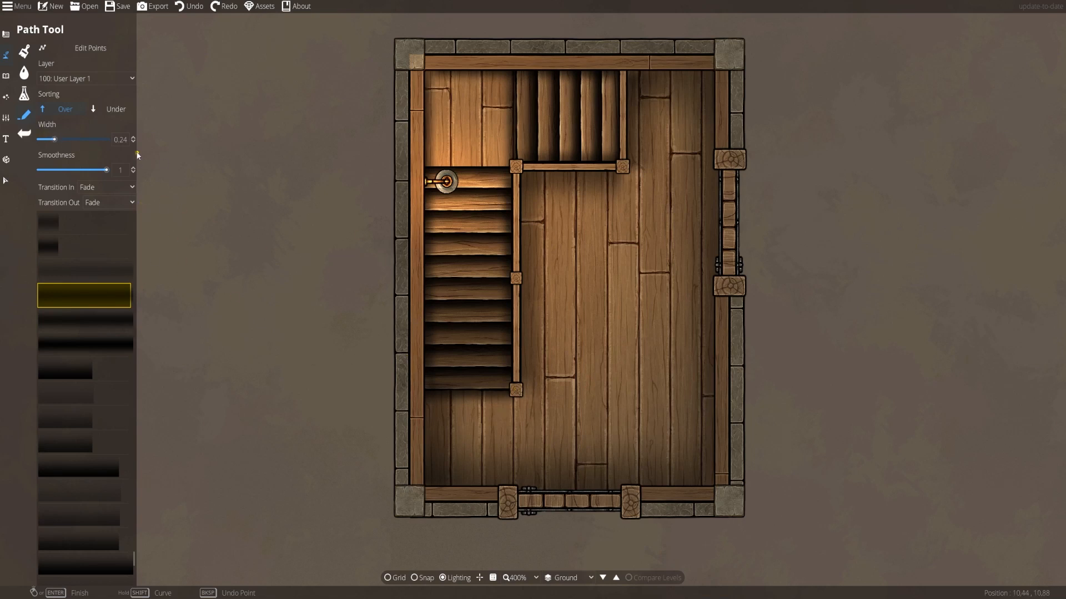
pyautogui.click(128, 139)
pyautogui.write('5')
pyautogui.press('Return')
pyautogui.click(536, 449)
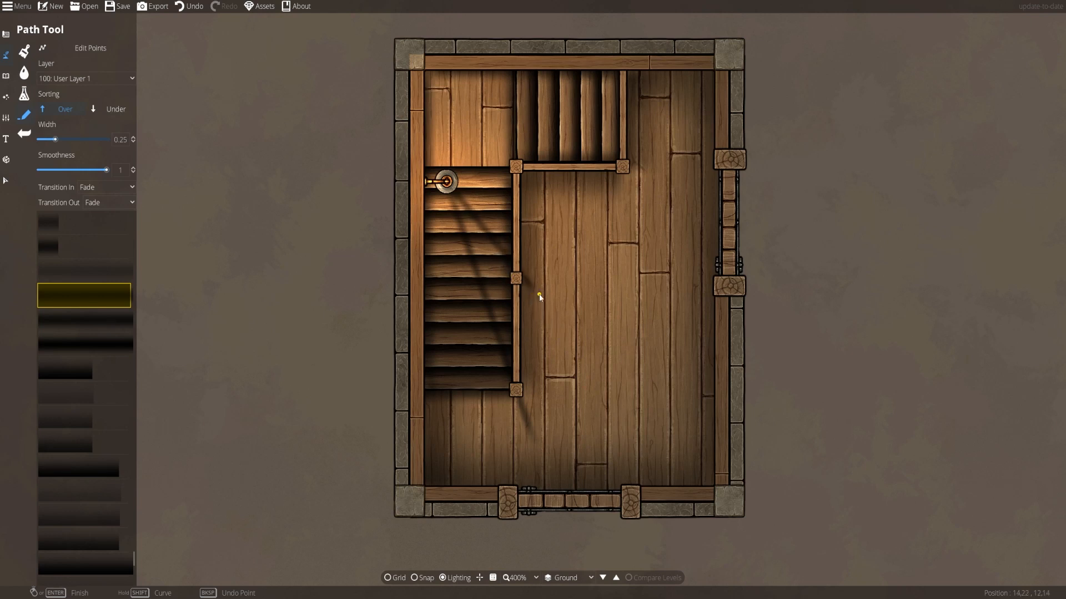
pyautogui.click(521, 281)
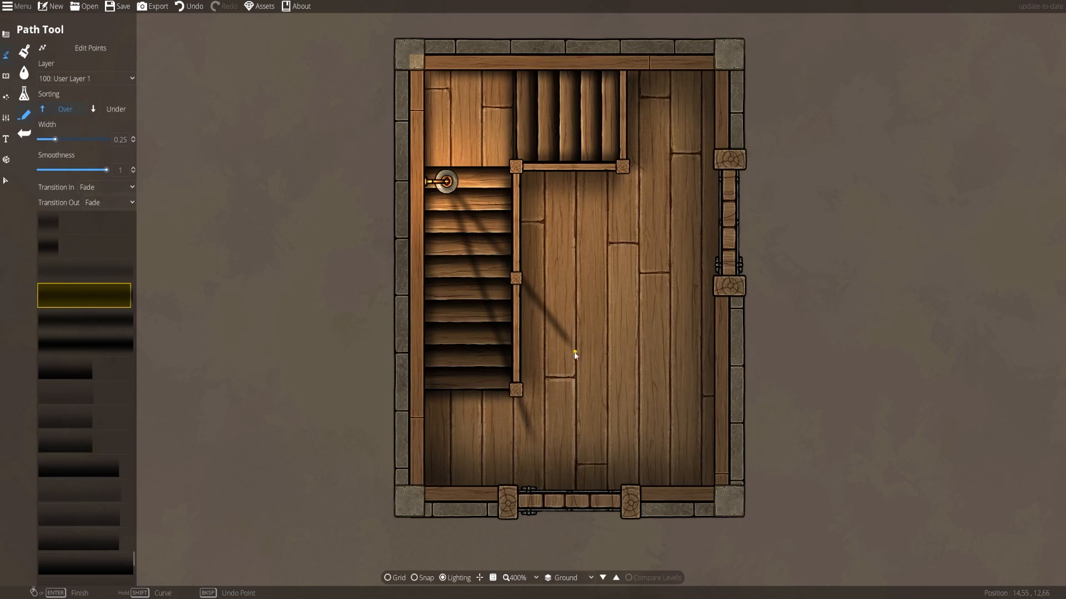
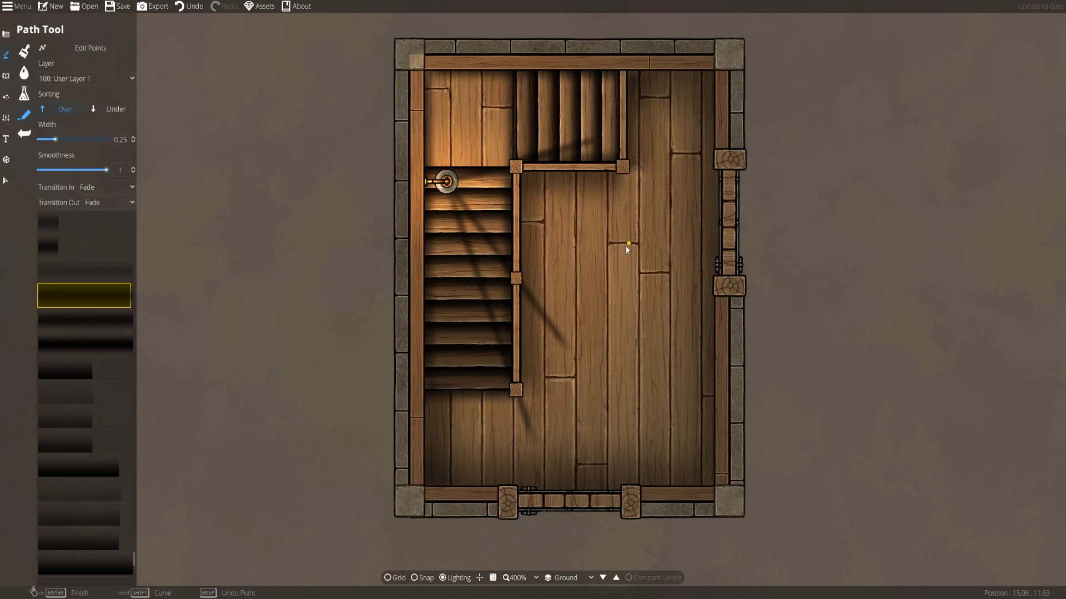
# Move the lantern-side start points of the post shadows onto their railing posts, clearing them from the stairs.
pyautogui.click(78, 49)
pyautogui.click(535, 445)
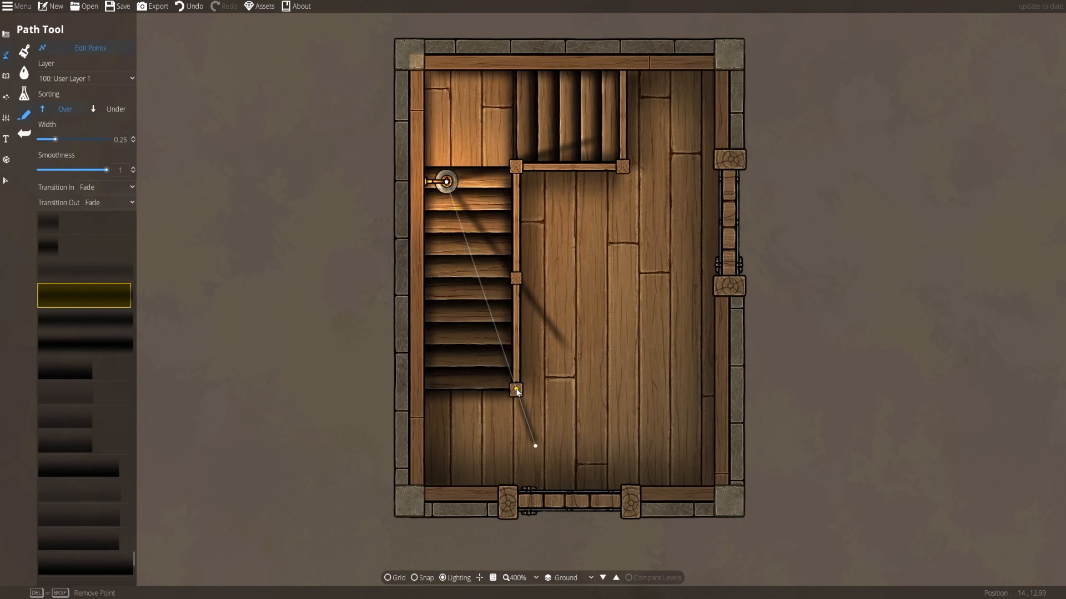
pyautogui.moveTo(516, 389); pyautogui.dragTo(516, 390)
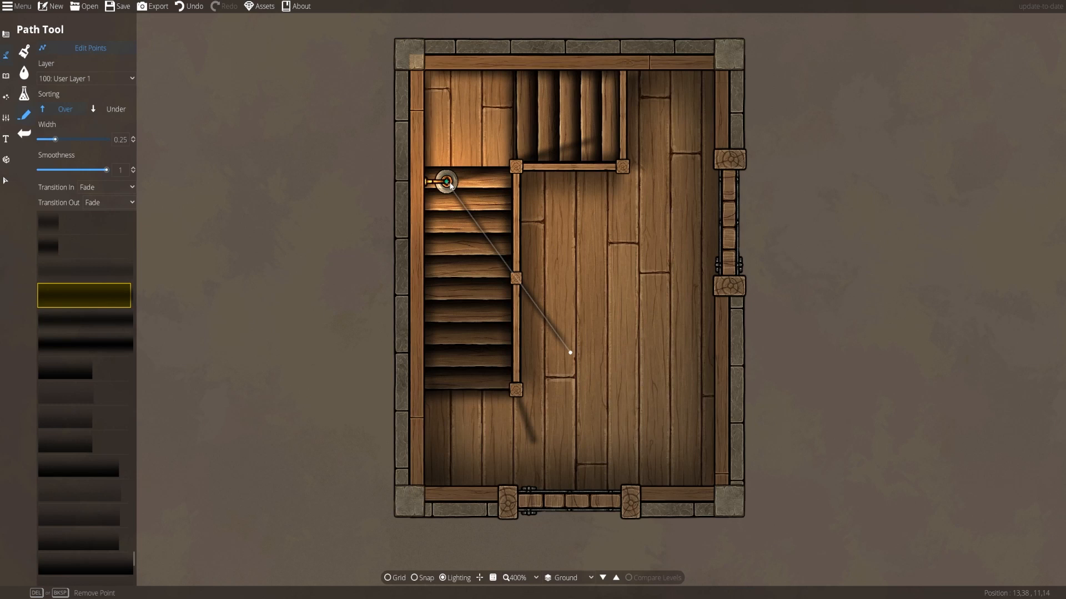
pyautogui.moveTo(517, 281); pyautogui.dragTo(516, 280)
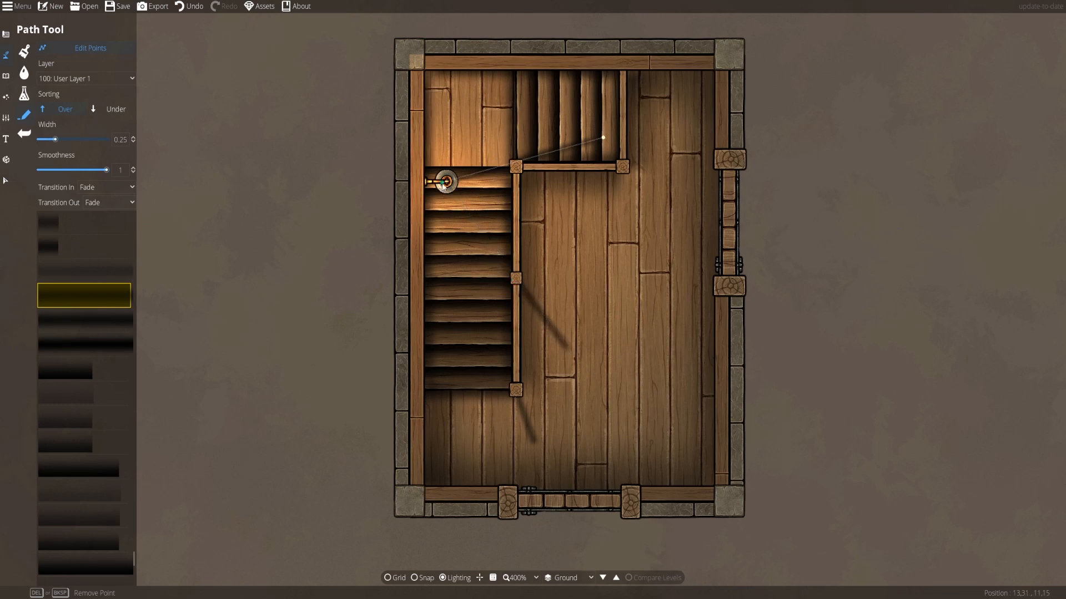
pyautogui.click(516, 169)
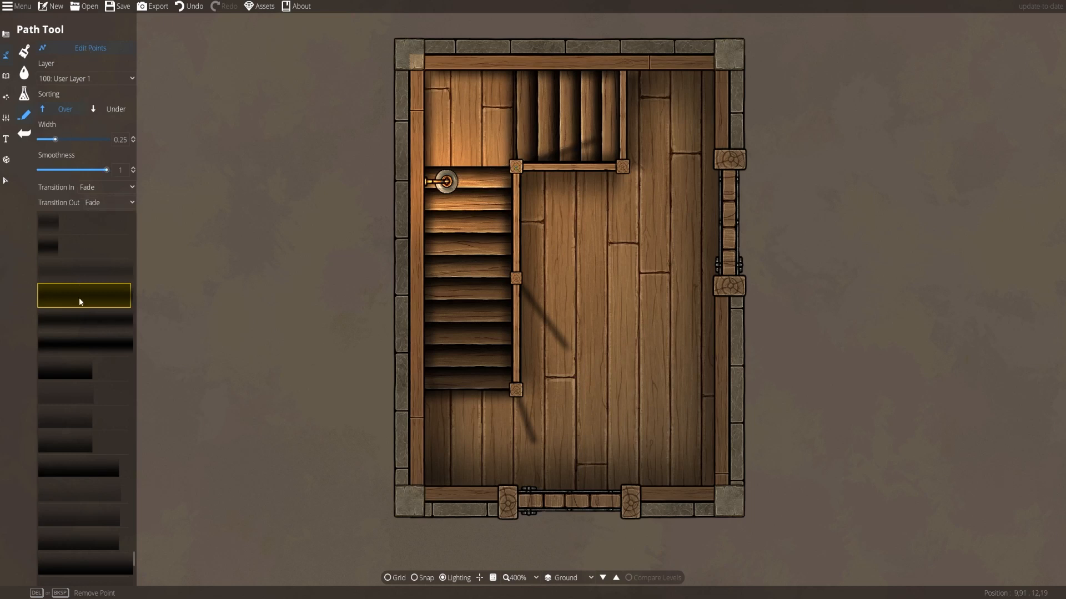
pyautogui.click(86, 48)
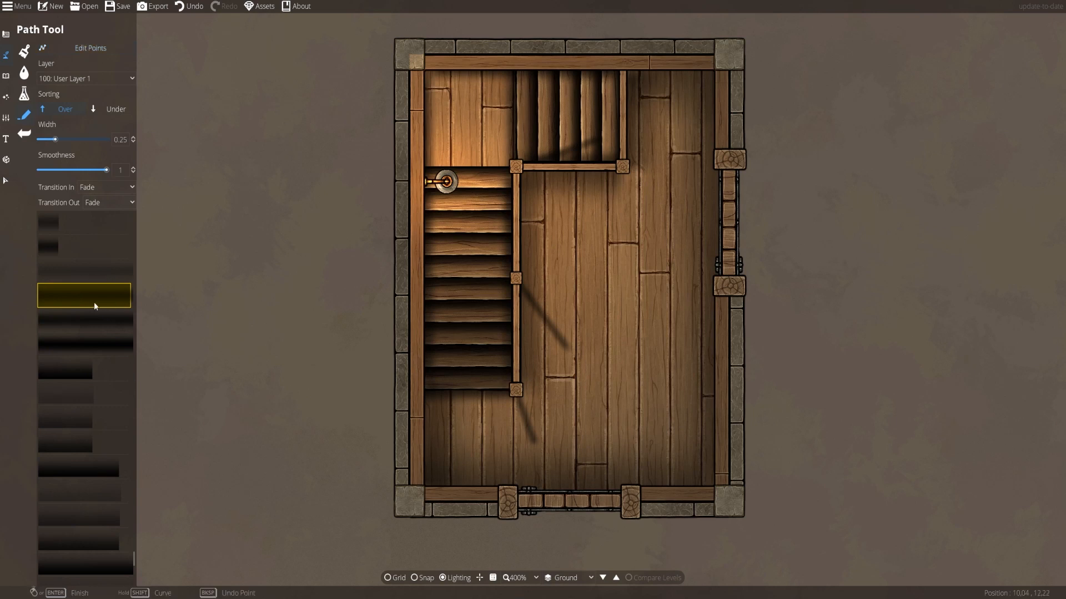
# Draw the lower handrail's cast shadow at width 0.25 between the lowest and middle post shadows, undoing the excess segment.
pyautogui.click(526, 431)
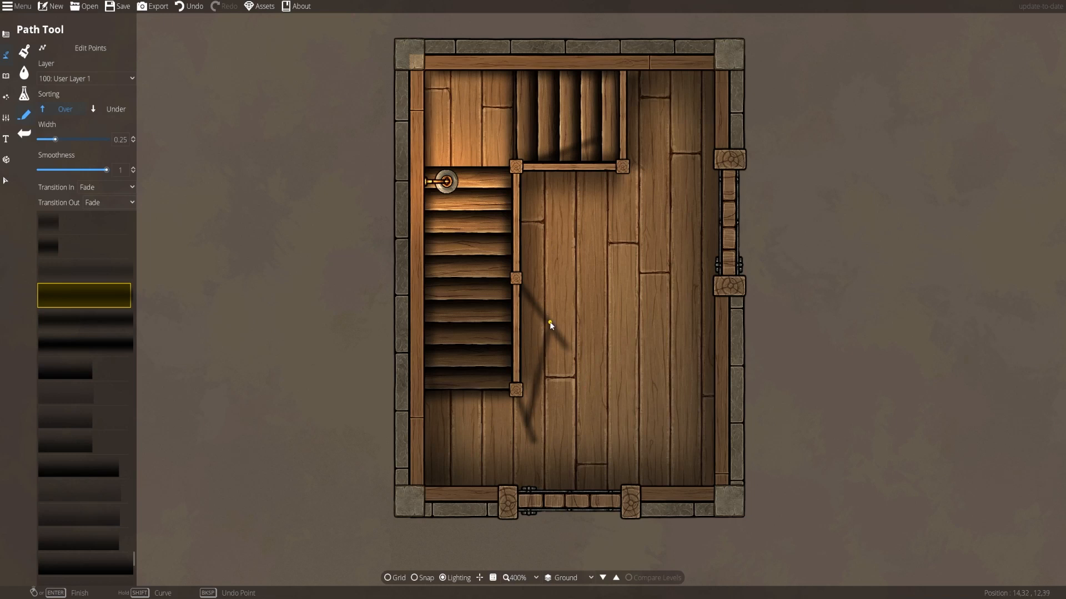
pyautogui.click(592, 202)
pyautogui.hotkey('ctrl', 'z')
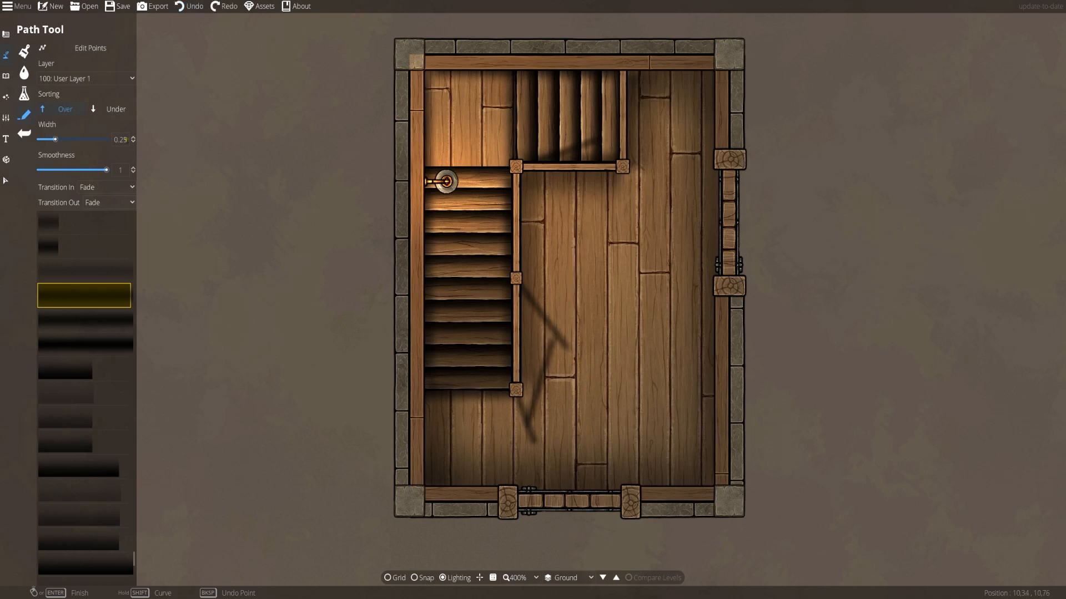
# Draw the upper handrail's cast shadow at width 0.32 towards the corner stairs and align its lower end with the first segment.
pyautogui.doubleClick(120, 140)
pyautogui.write('32')
pyautogui.press('Return')
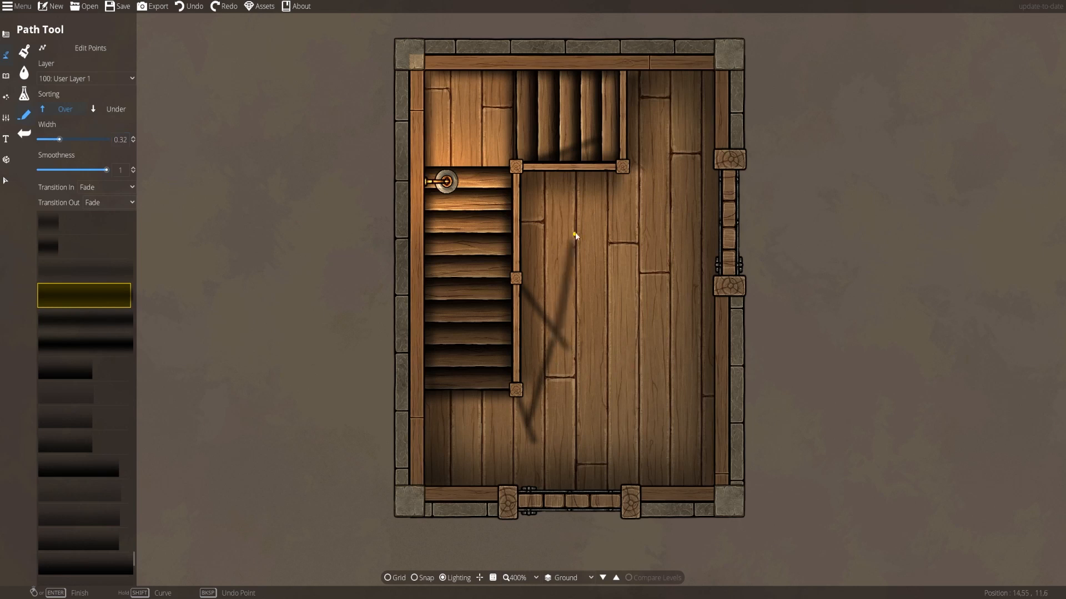
pyautogui.click(644, 310)
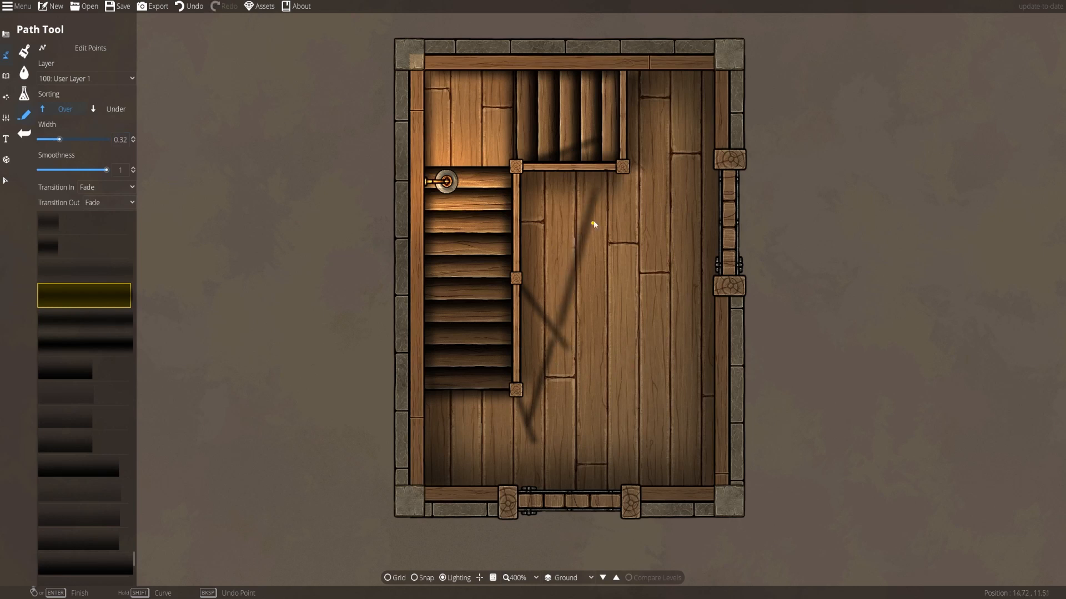
pyautogui.click(100, 49)
pyautogui.scroll(1, 643, 333)
pyautogui.moveTo(516, 397); pyautogui.dragTo(583, 296)
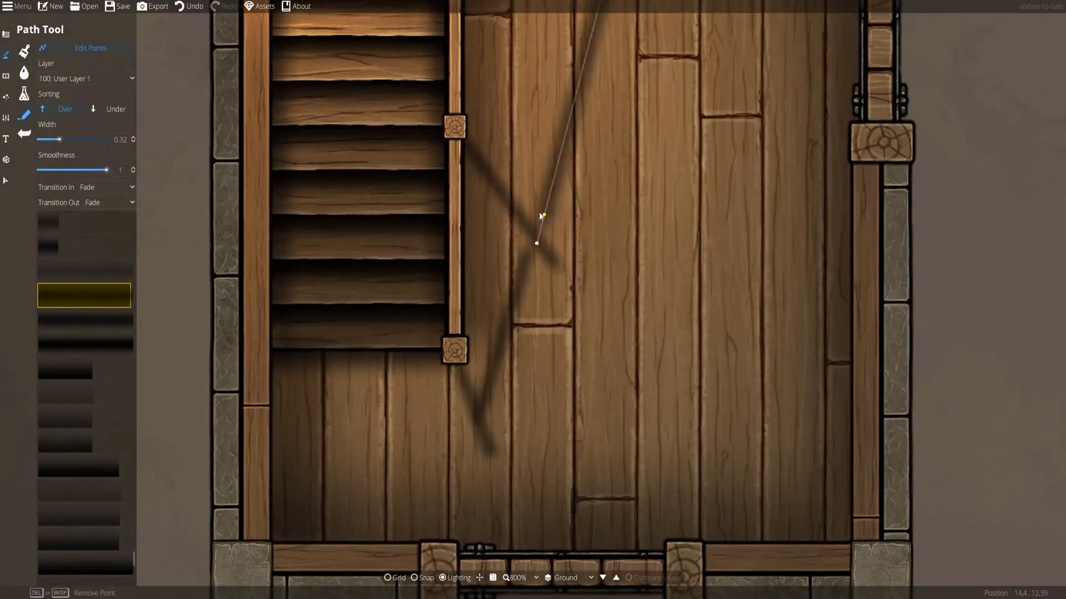
pyautogui.moveTo(536, 243)
pyautogui.mouseDown()
pyautogui.moveTo(533, 252)
pyautogui.moveTo(534, 233)
pyautogui.mouseUp()
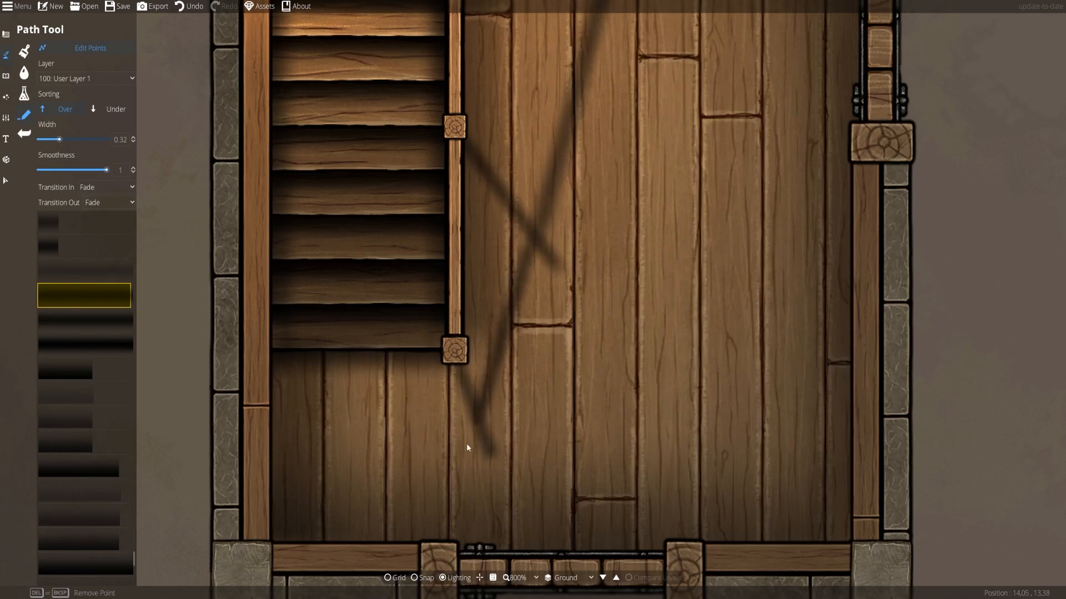
# Draw thin 0.1-wide baluster shadows radiating from the lantern through the lower half of the railing to the handrail shadow.
pyautogui.scroll(-2, 551, 306)
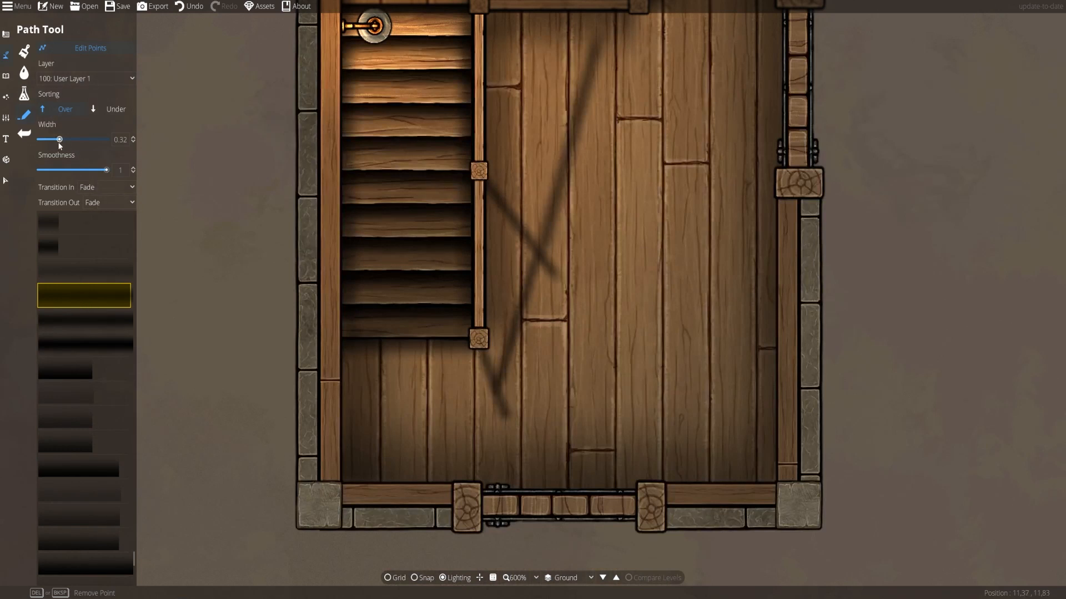
pyautogui.moveTo(56, 142); pyautogui.dragTo(53, 143)
pyautogui.click(492, 396)
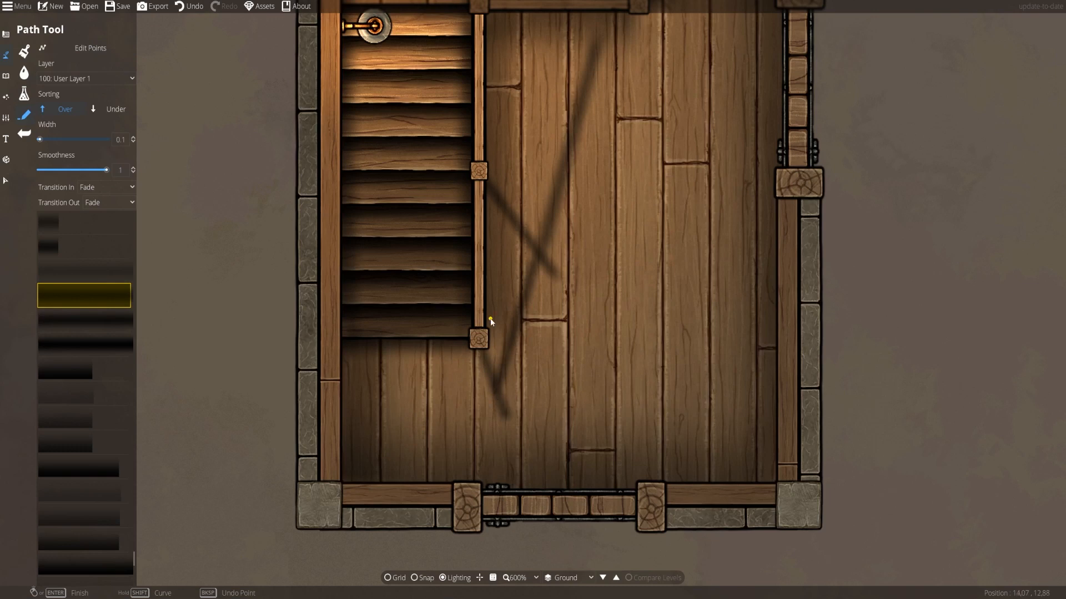
pyautogui.scroll(-2, 491, 320)
pyautogui.rightClick(508, 351)
pyautogui.click(422, 127)
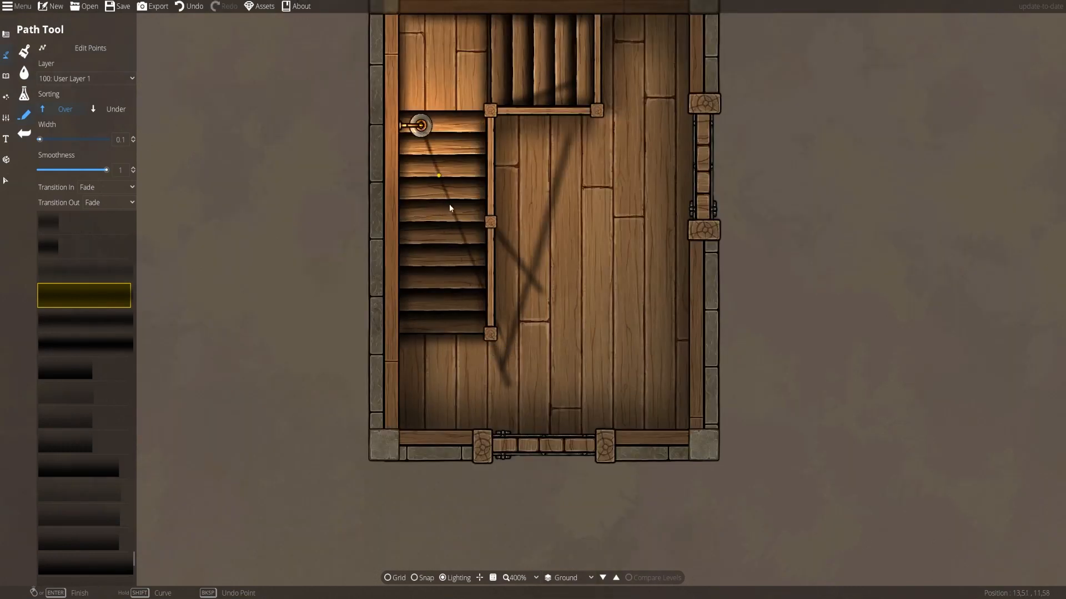
pyautogui.rightClick(514, 337)
pyautogui.click(421, 129)
pyautogui.rightClick(517, 322)
pyautogui.click(419, 129)
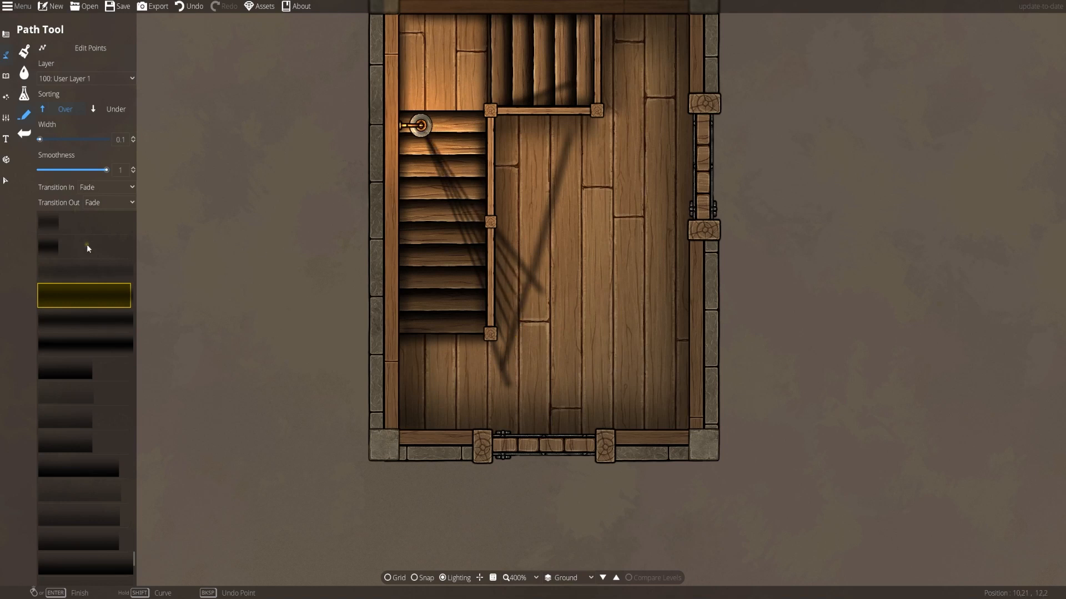
# Continue the radiating baluster shadows up the railing at width 0.15 and at width 0.2 nearest the lantern.
pyautogui.click(121, 139)
pyautogui.write('5')
pyautogui.press('Return')
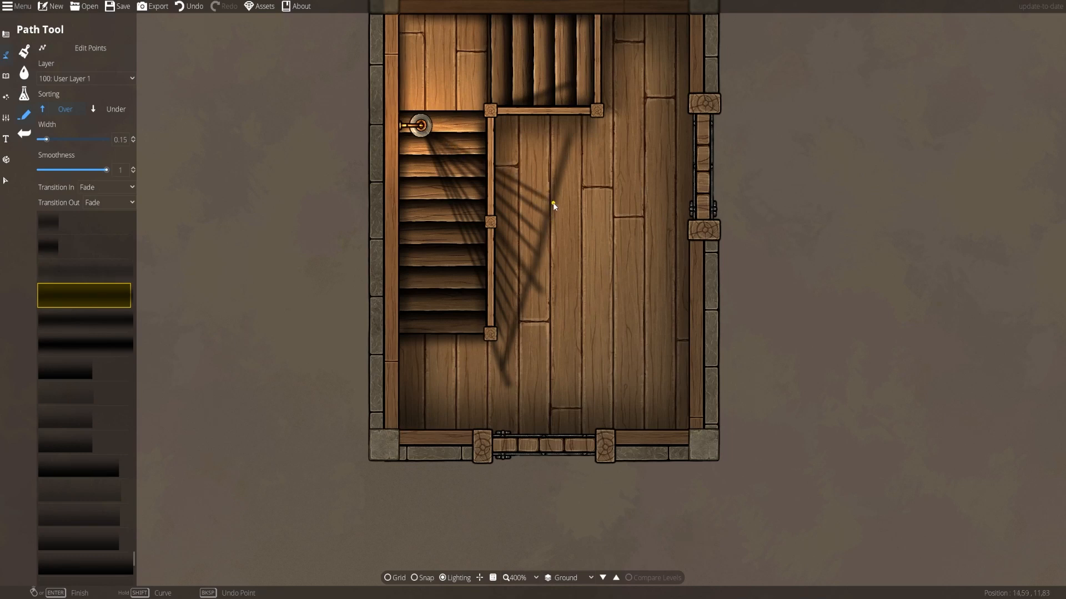
pyautogui.click(121, 139)
pyautogui.write('0.2')
pyautogui.press('Return')
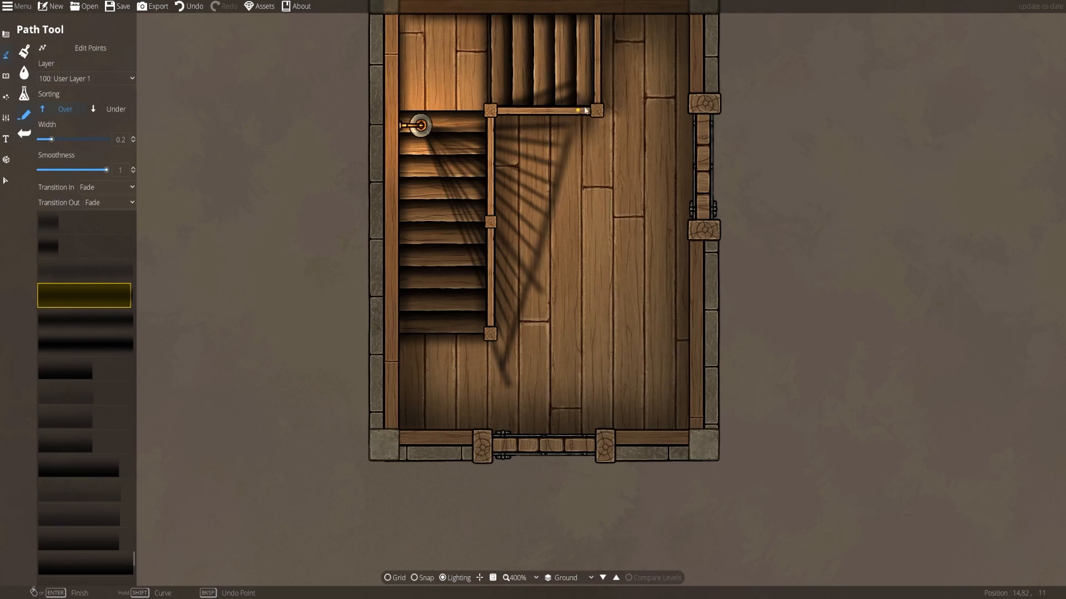
# Cast the horizontal railing's shadow onto the upper stairs with the soft shadow path at width 0.3.
pyautogui.click(121, 139)
pyautogui.press('BackSpace')
pyautogui.write('3')
pyautogui.press('Return')
# Edit the baluster shadow points so each starts at the railing and ends on the handrail's cast shadow.
pyautogui.click(87, 48)
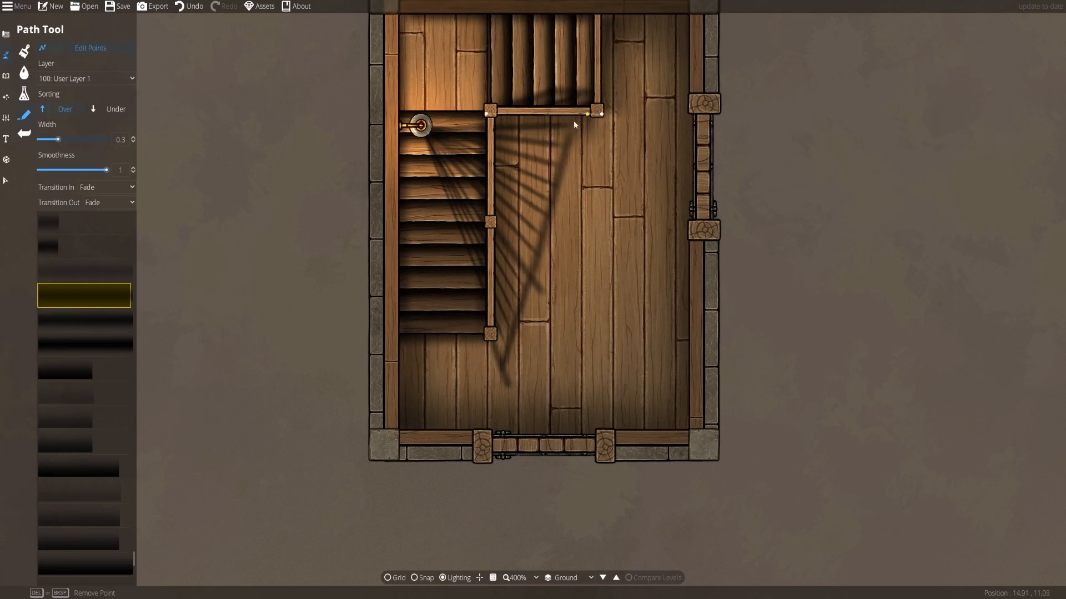
pyautogui.scroll(2, 590, 124)
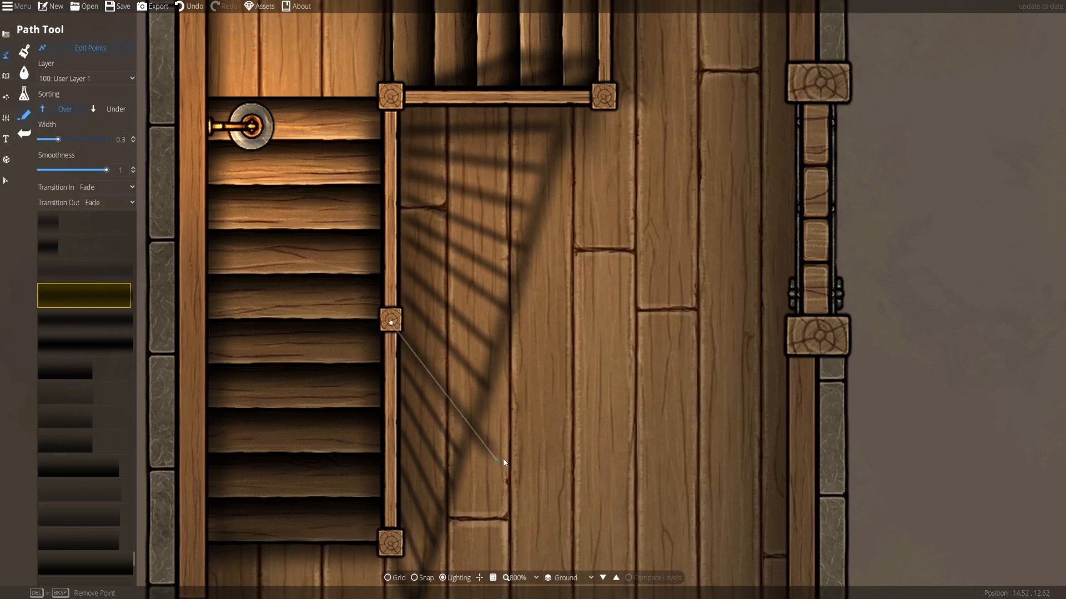
pyautogui.moveTo(440, 550); pyautogui.dragTo(500, 301)
pyautogui.moveTo(621, 168); pyautogui.dragTo(623, 319)
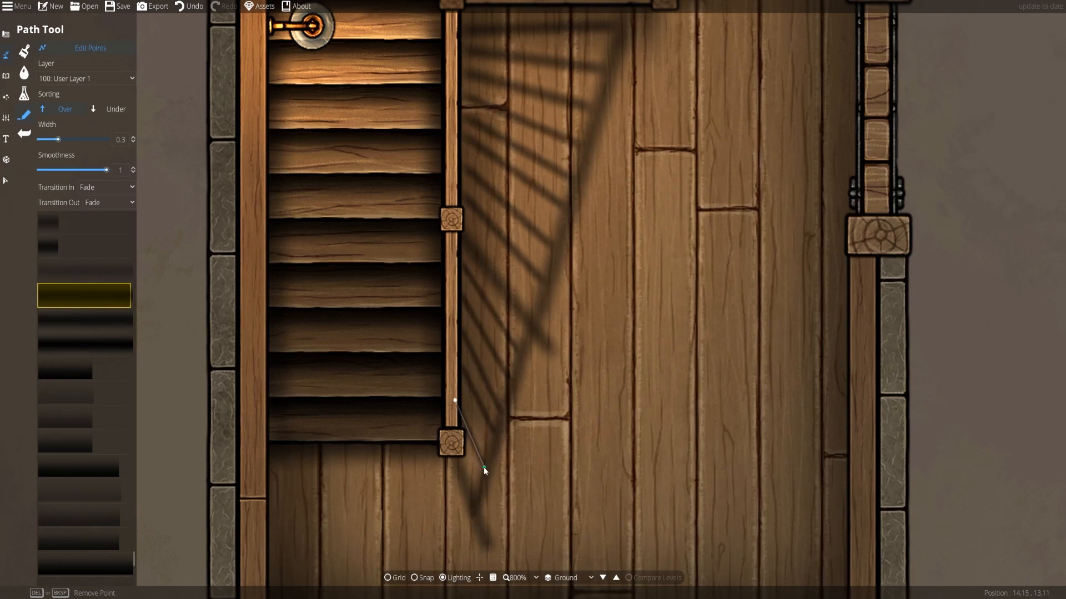
pyautogui.scroll(-2, 451, 325)
pyautogui.scroll(1, 599, 298)
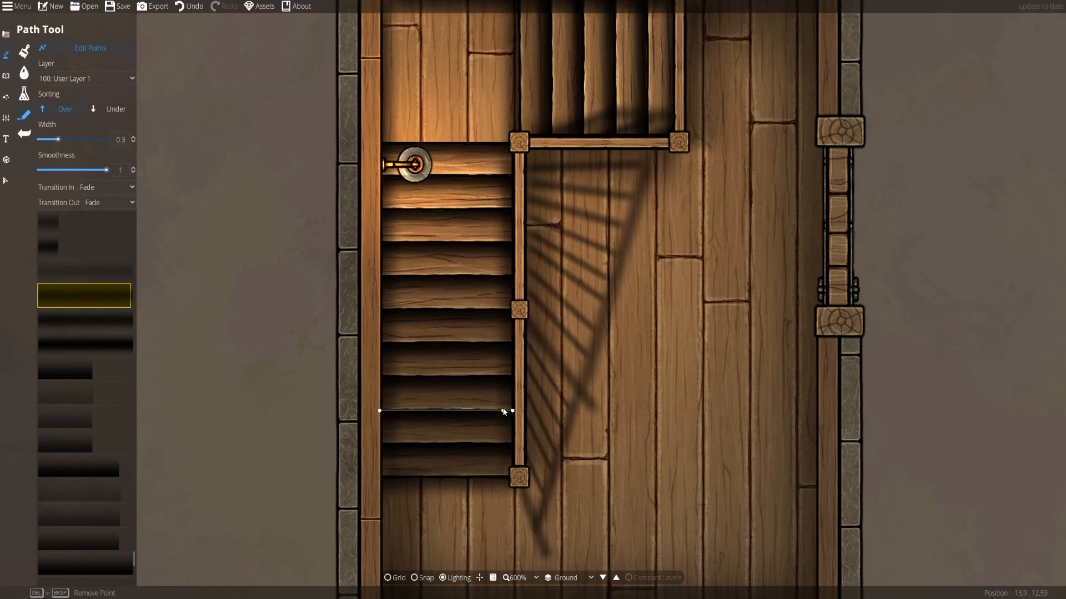
pyautogui.scroll(-2, 647, 451)
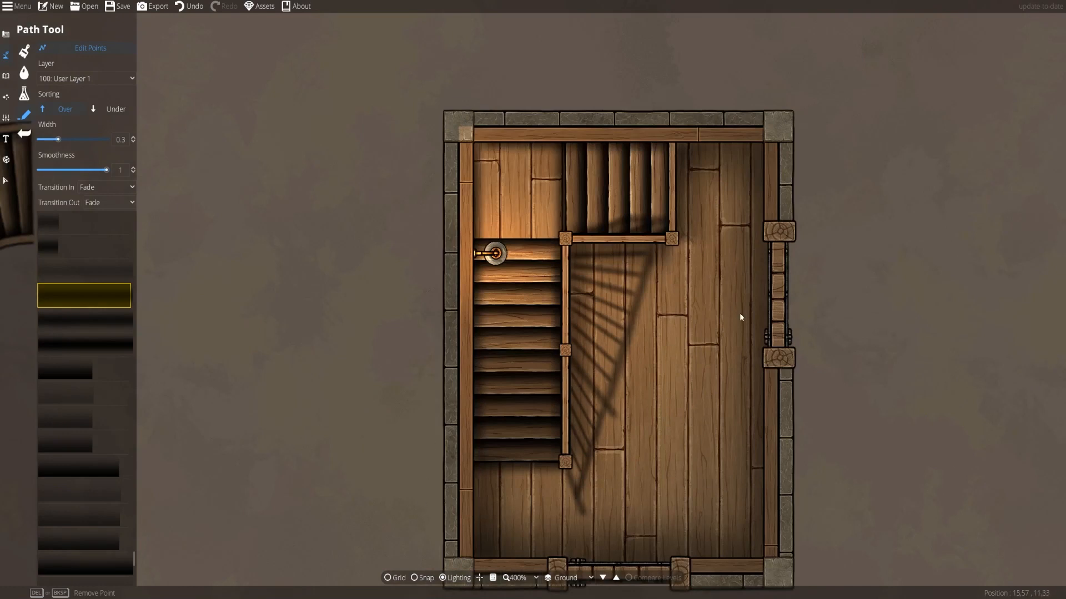
pyautogui.moveTo(764, 451); pyautogui.dragTo(755, 389)
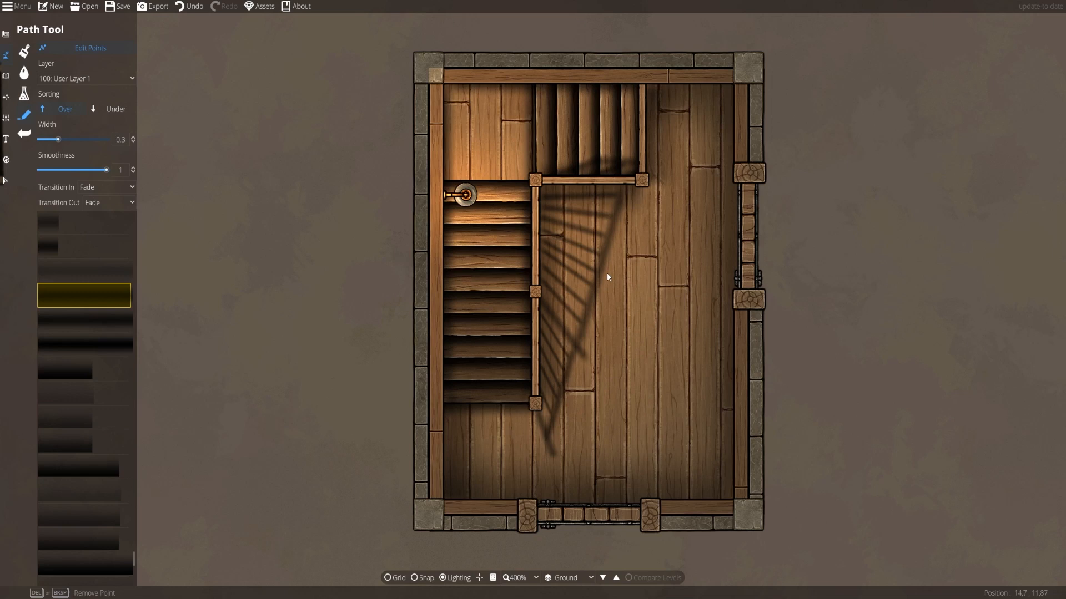
# Shade the railing edges with the one-sided fading shadow path at width 0.1, sorted Over on User Layer 4.
pyautogui.click(68, 387)
pyautogui.click(74, 418)
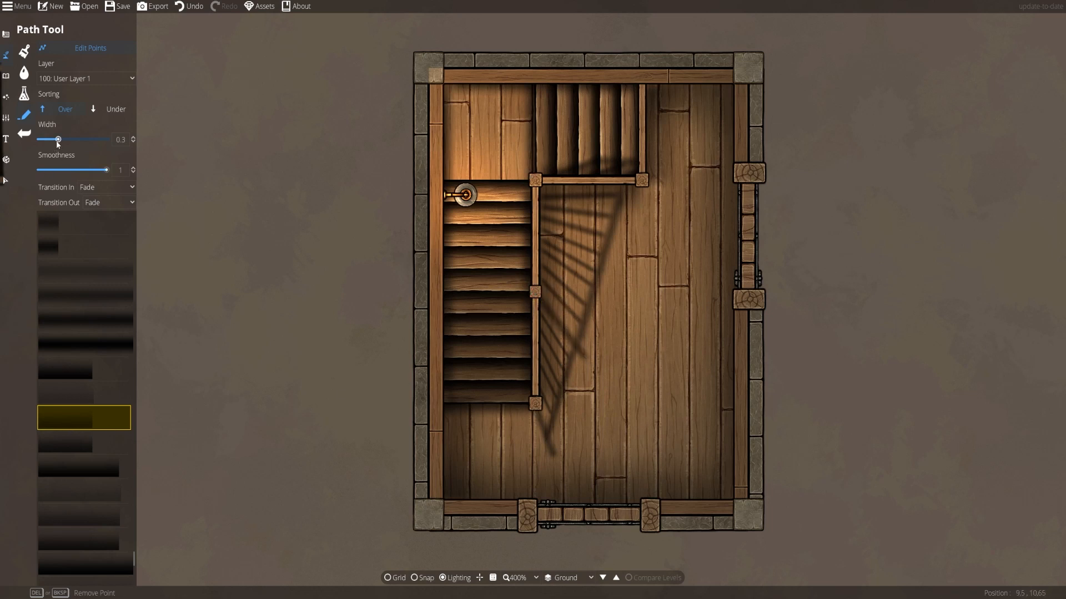
pyautogui.click(73, 81)
pyautogui.click(79, 204)
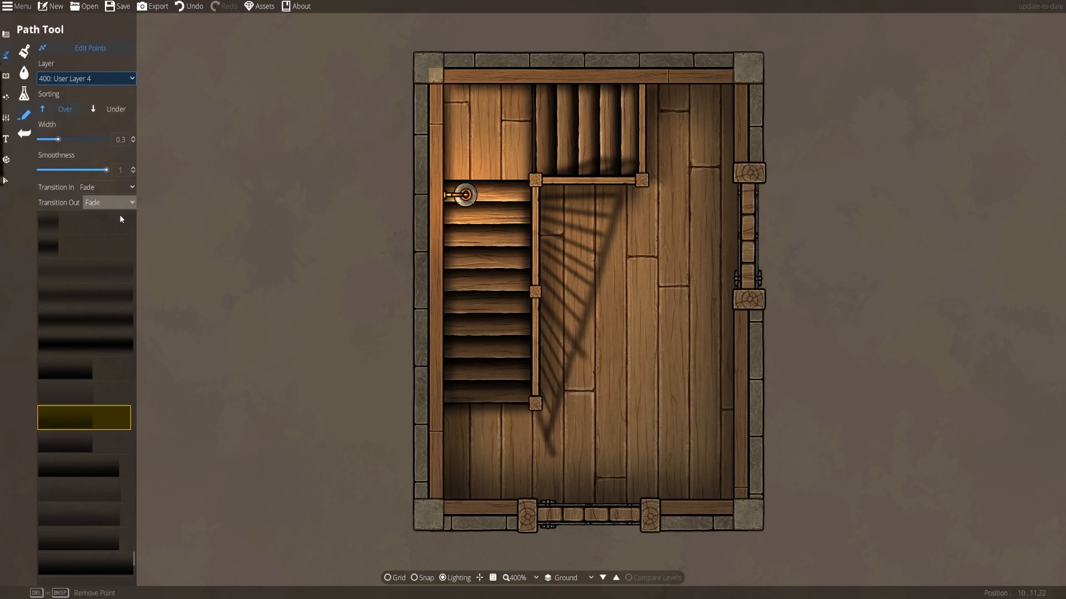
pyautogui.scroll(3, 550, 319)
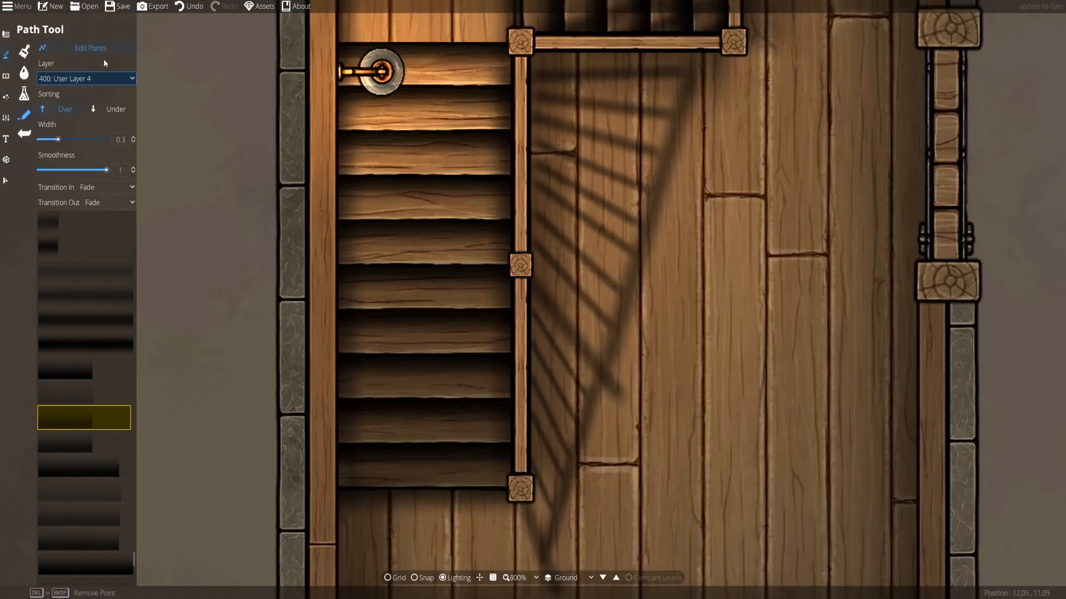
pyautogui.click(470, 269)
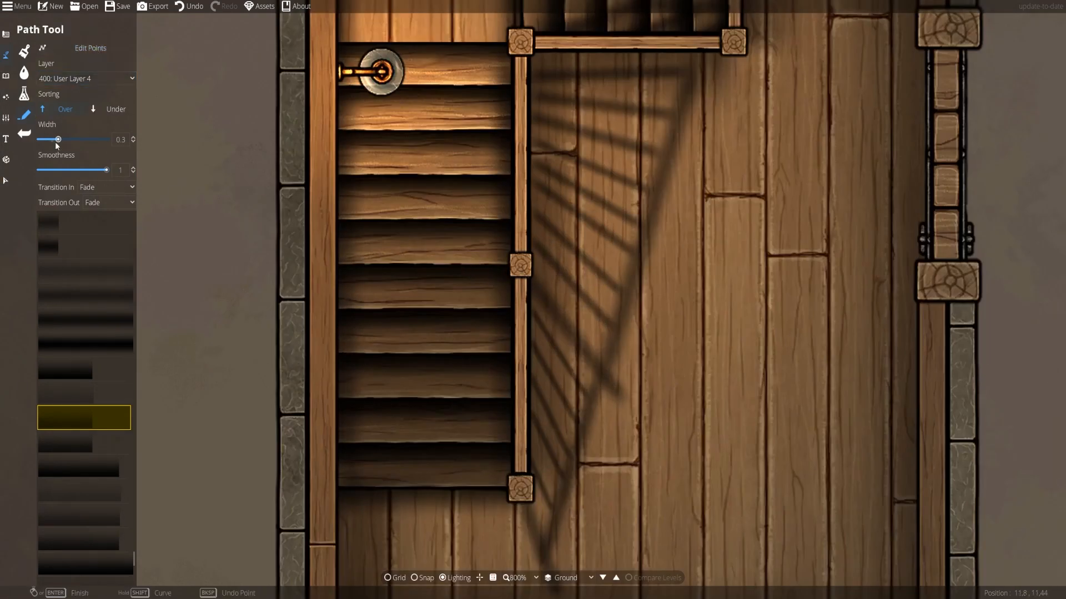
pyautogui.moveTo(57, 143); pyautogui.dragTo(3, 142)
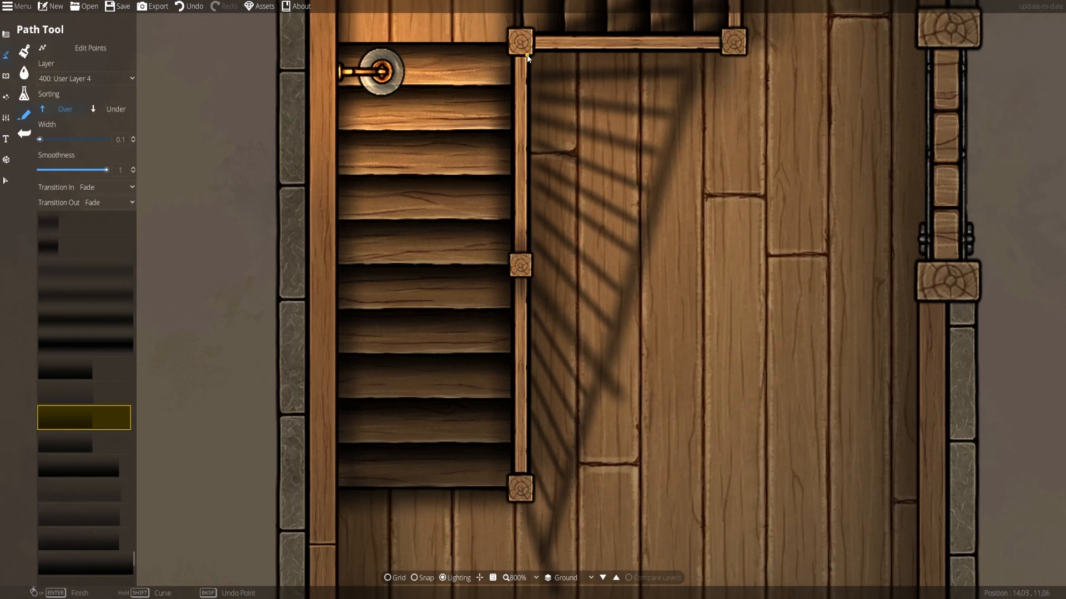
pyautogui.moveTo(721, 66); pyautogui.dragTo(725, 118)
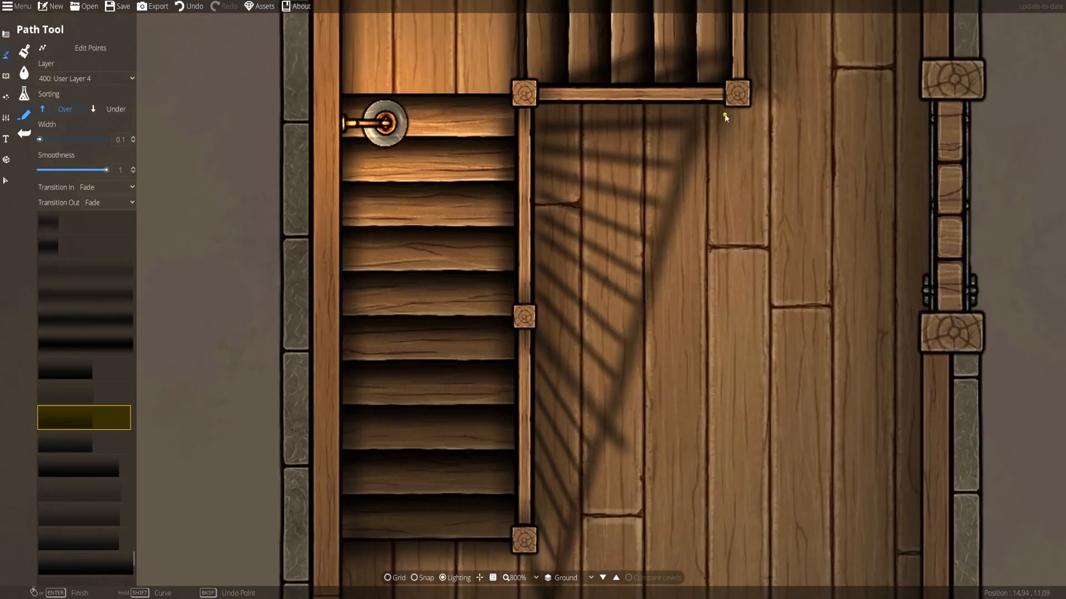
pyautogui.scroll(-2, 617, 379)
pyautogui.moveTo(731, 261); pyautogui.dragTo(661, 363)
pyautogui.moveTo(647, 399); pyautogui.dragTo(618, 307)
pyautogui.scroll(-2, 653, 317)
pyautogui.press('s')
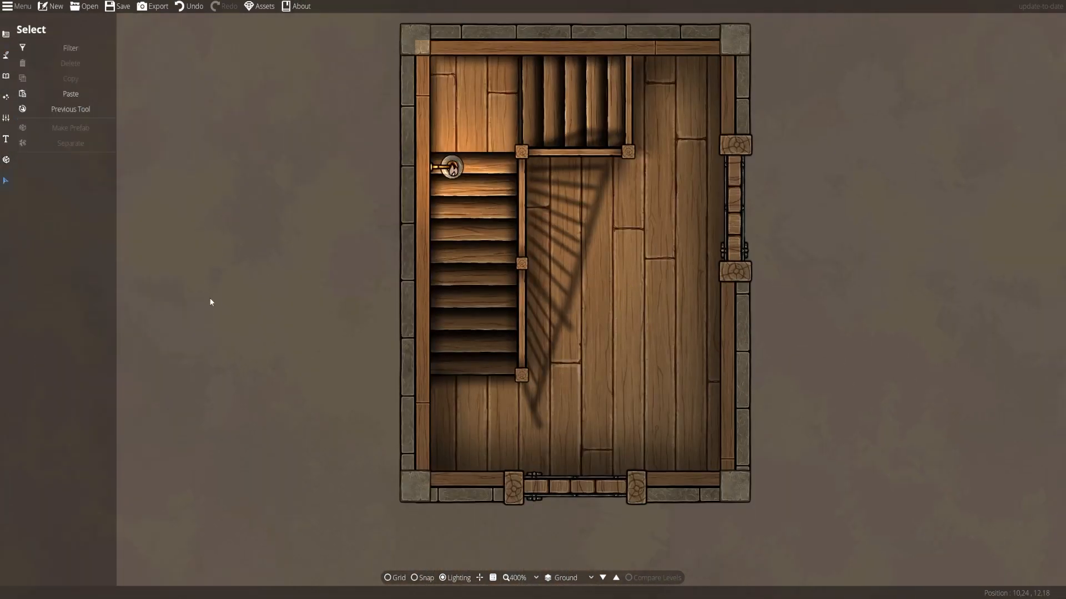
# Move the room's wooden floor pattern to the -100: Below Water layer.
pyautogui.click(627, 336)
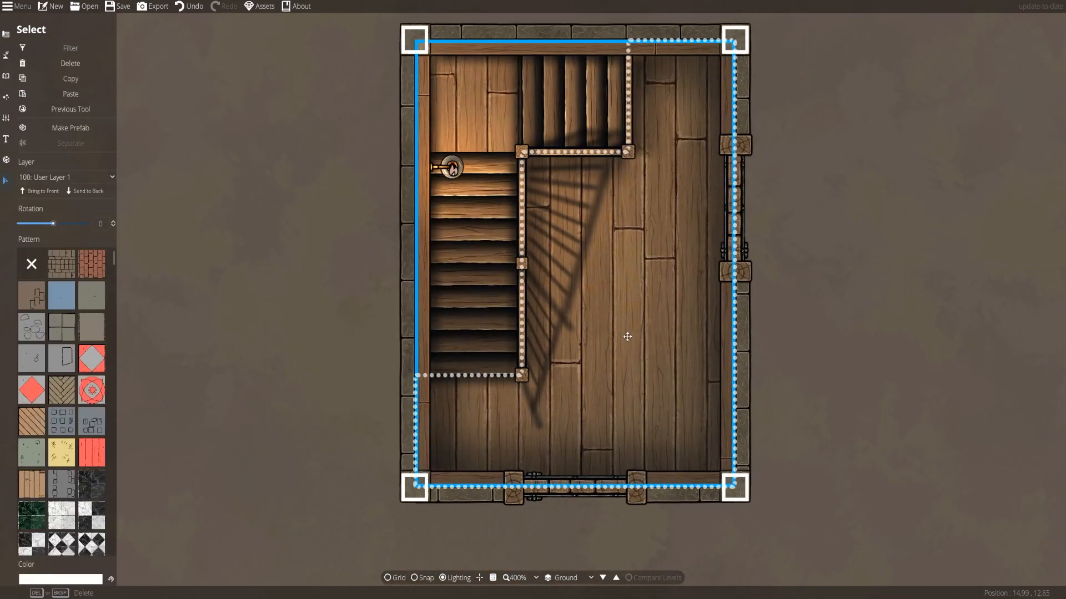
pyautogui.click(69, 185)
pyautogui.click(58, 244)
pyautogui.click(295, 252)
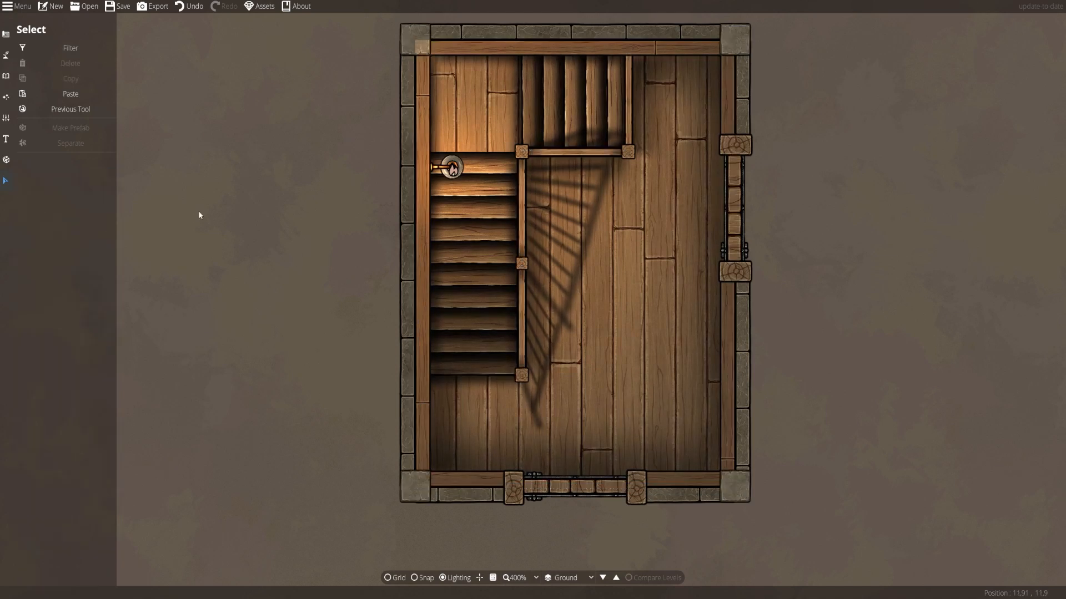
# Place the Cupboard Wood Ashen E1 2x1 against the vertical stair railing on layer -100: Below Water, rotated -90 at scale 0.9, sorted Under.
pyautogui.click(5, 76)
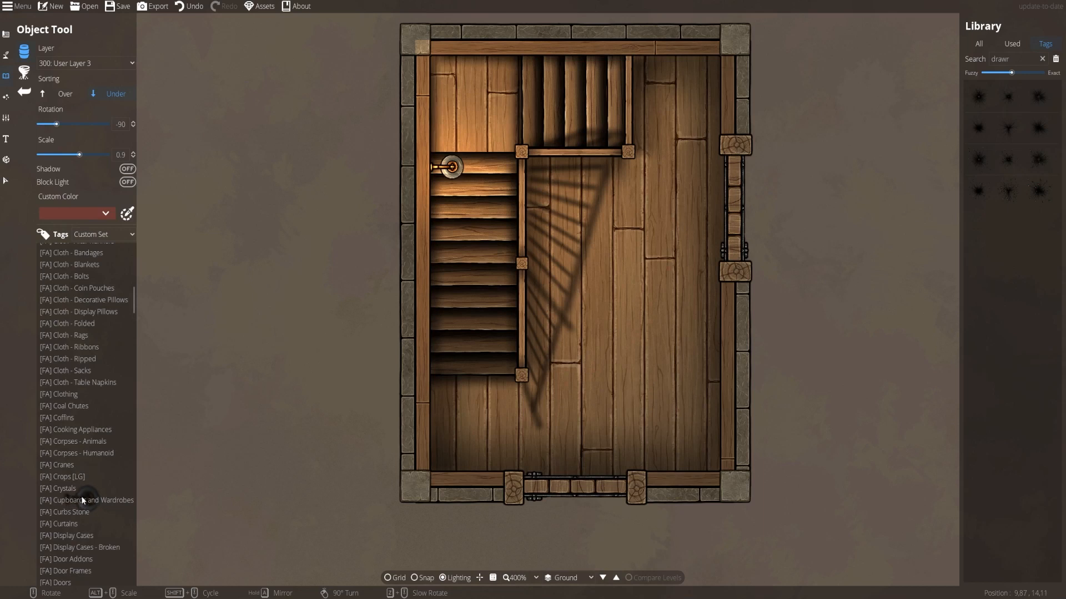
pyautogui.click(82, 500)
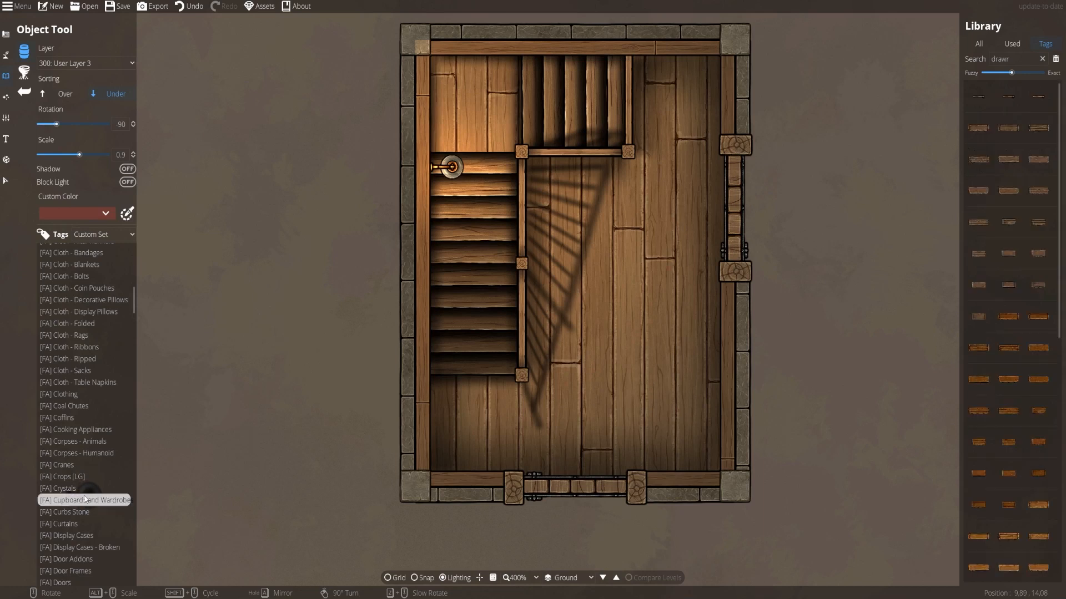
pyautogui.click(1038, 191)
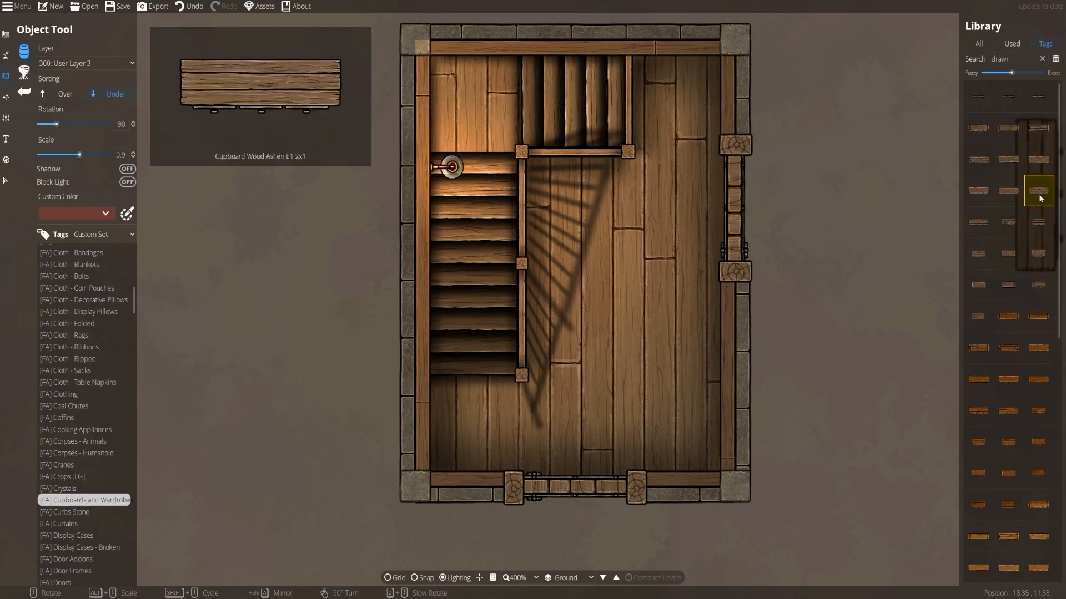
pyautogui.click(89, 67)
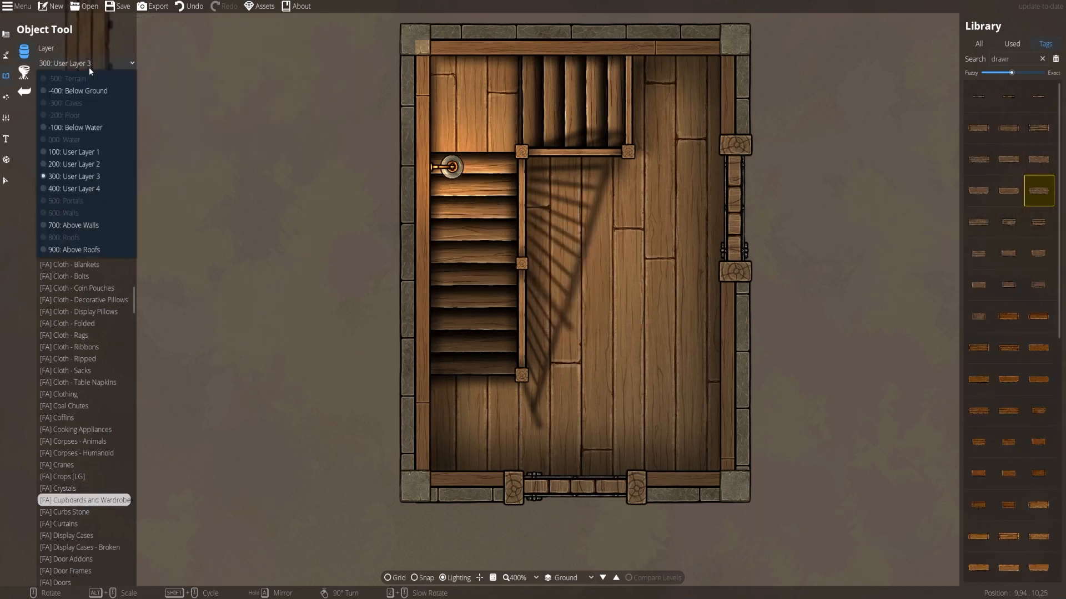
pyautogui.click(74, 152)
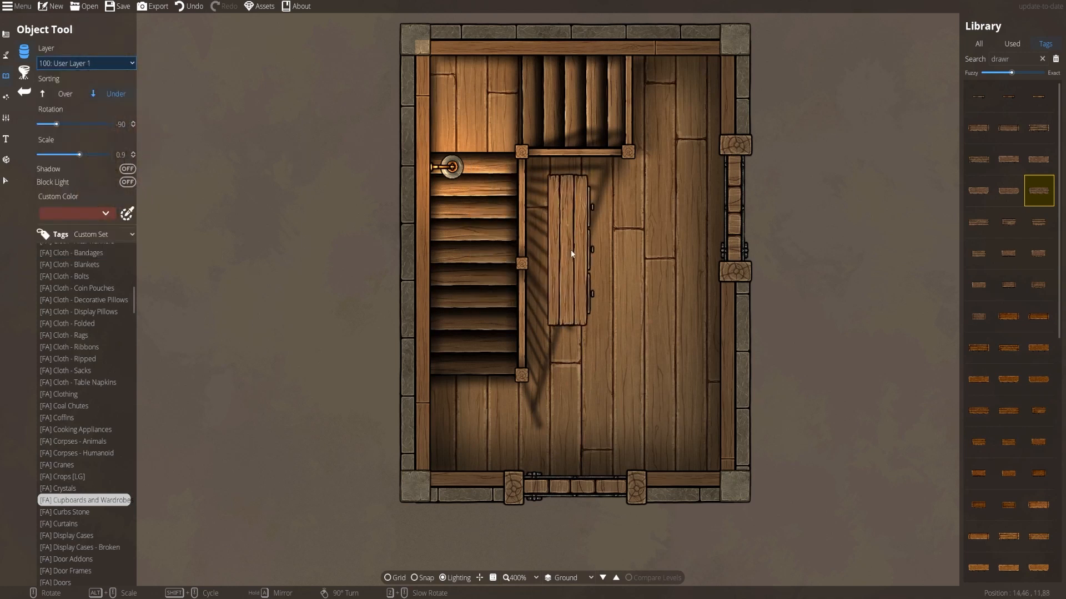
pyautogui.click(108, 62)
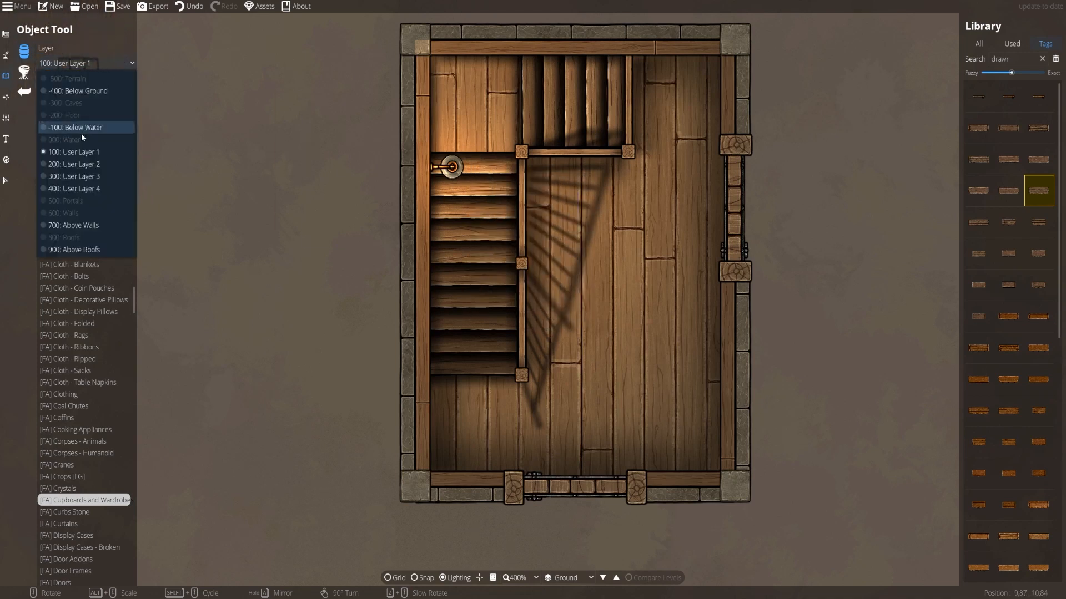
pyautogui.click(84, 129)
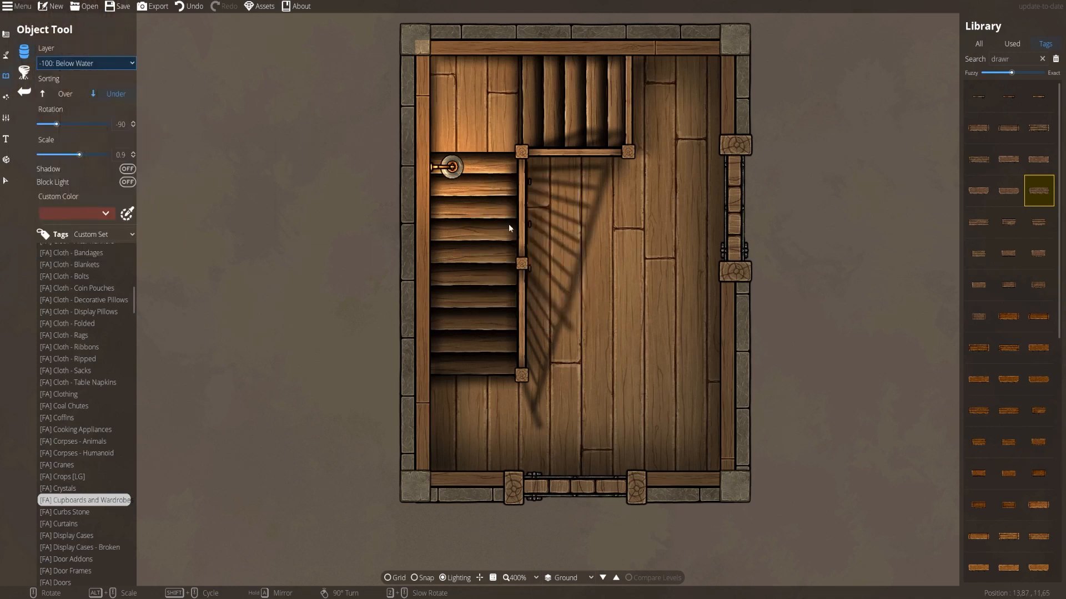
pyautogui.click(545, 238)
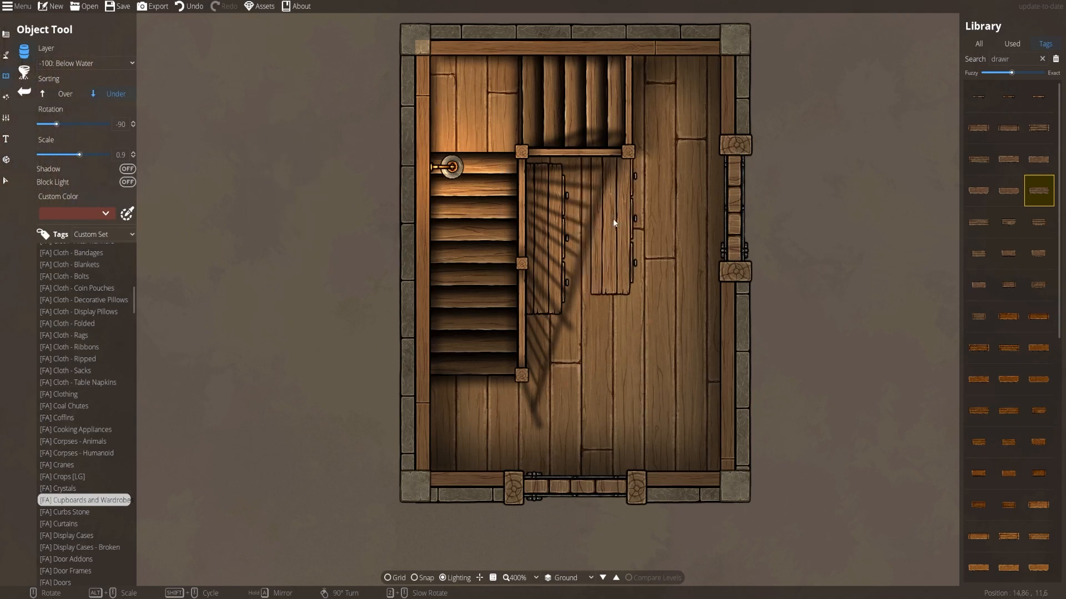
# Examine how the baluster shadows fall across the cupboard, and review the lantern-lit room alongside the other staircases.
pyautogui.moveTo(614, 223); pyautogui.dragTo(579, 247)
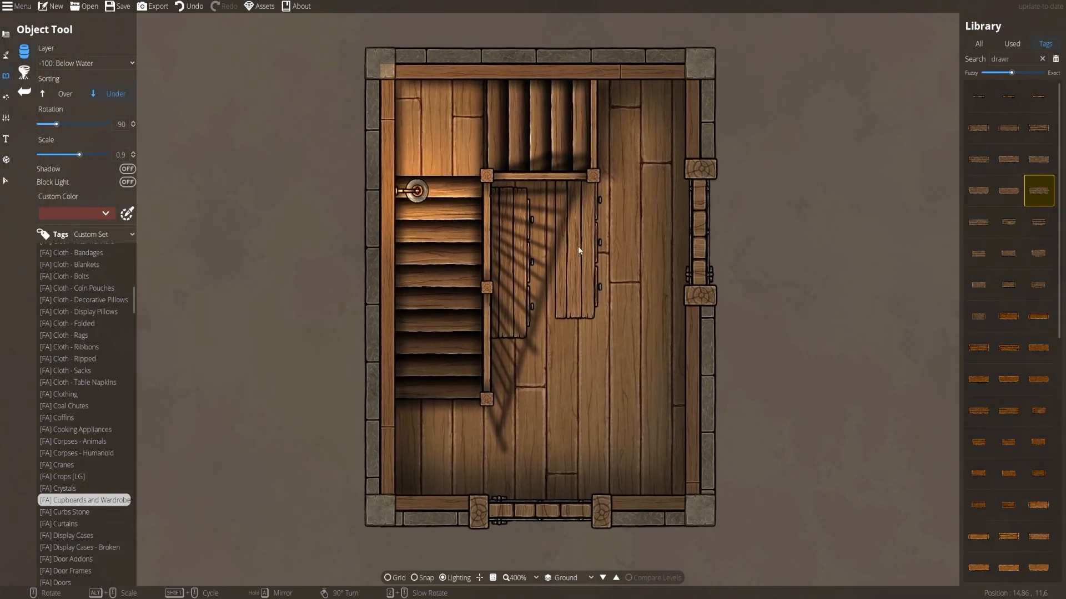
pyautogui.click(9, 184)
pyautogui.scroll(3, 530, 272)
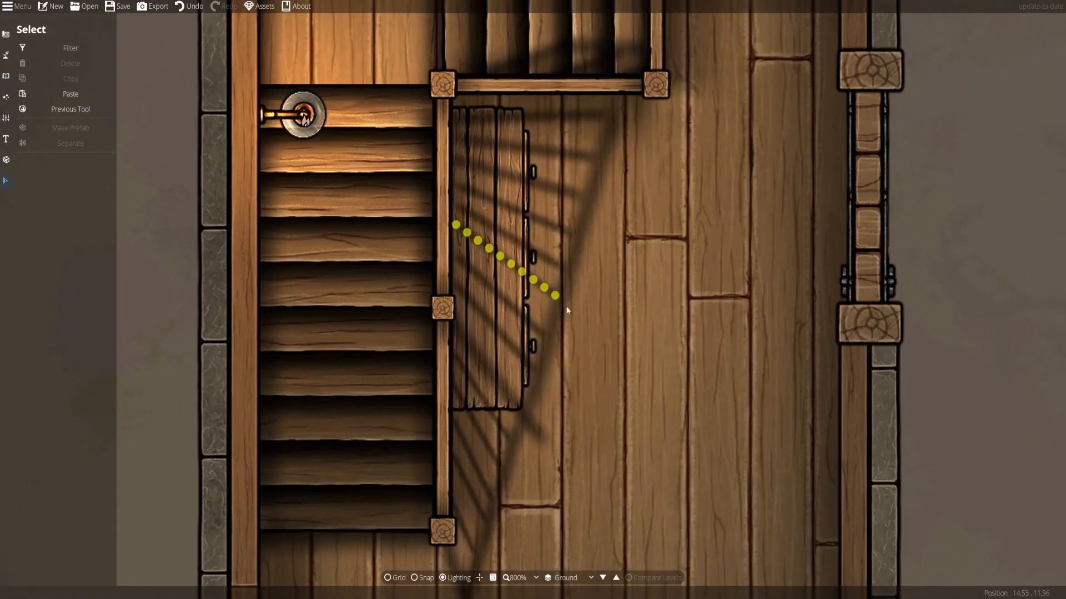
pyautogui.scroll(-1, 691, 315)
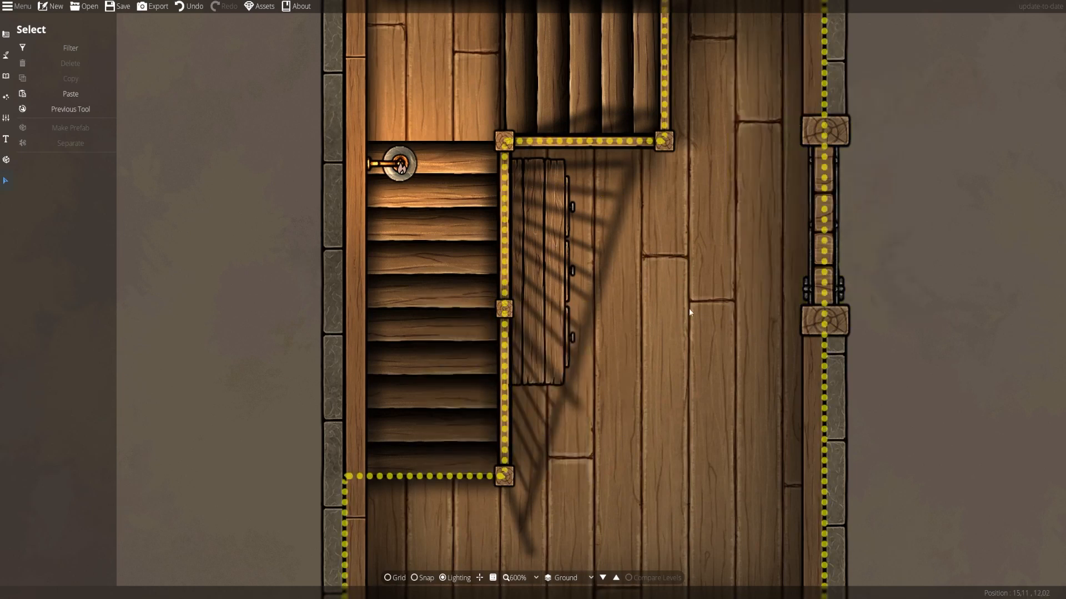
pyautogui.scroll(-2, 672, 281)
pyautogui.moveTo(930, 314); pyautogui.dragTo(865, 356)
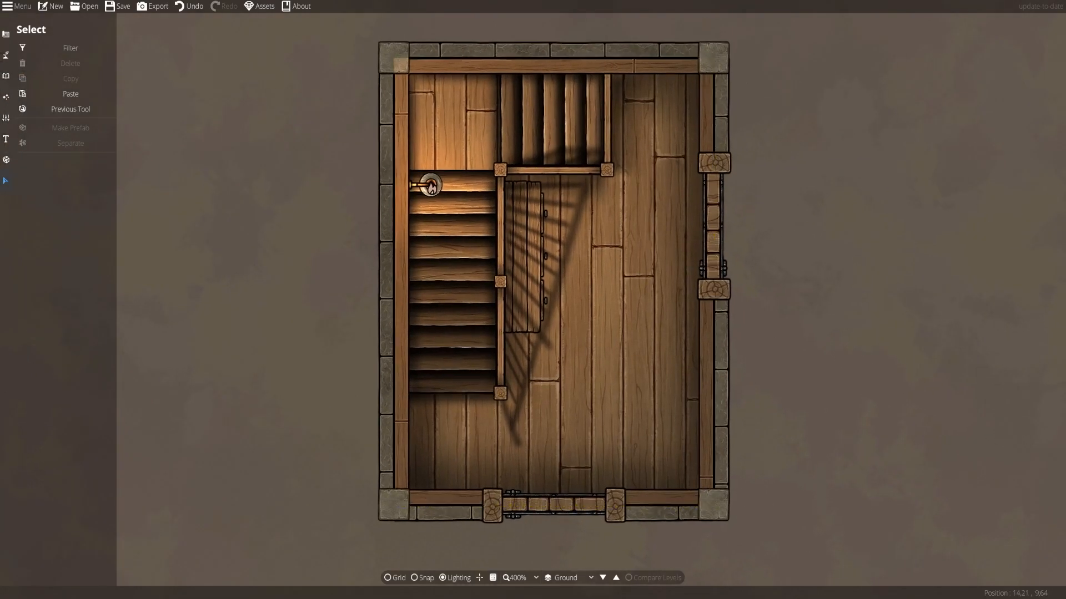
pyautogui.scroll(-2, 825, 277)
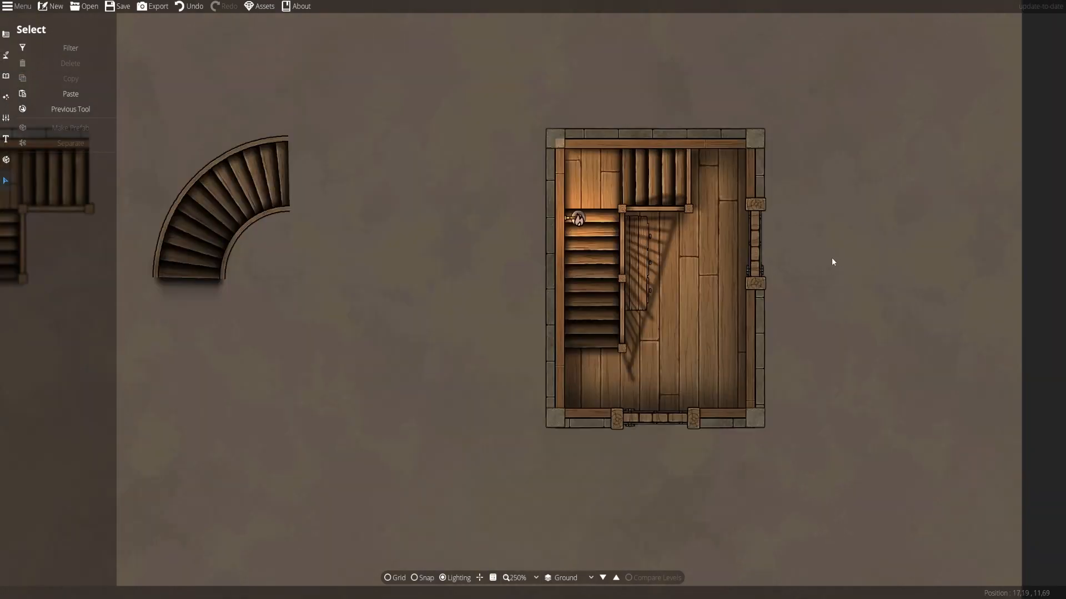
pyautogui.moveTo(392, 267); pyautogui.dragTo(499, 346)
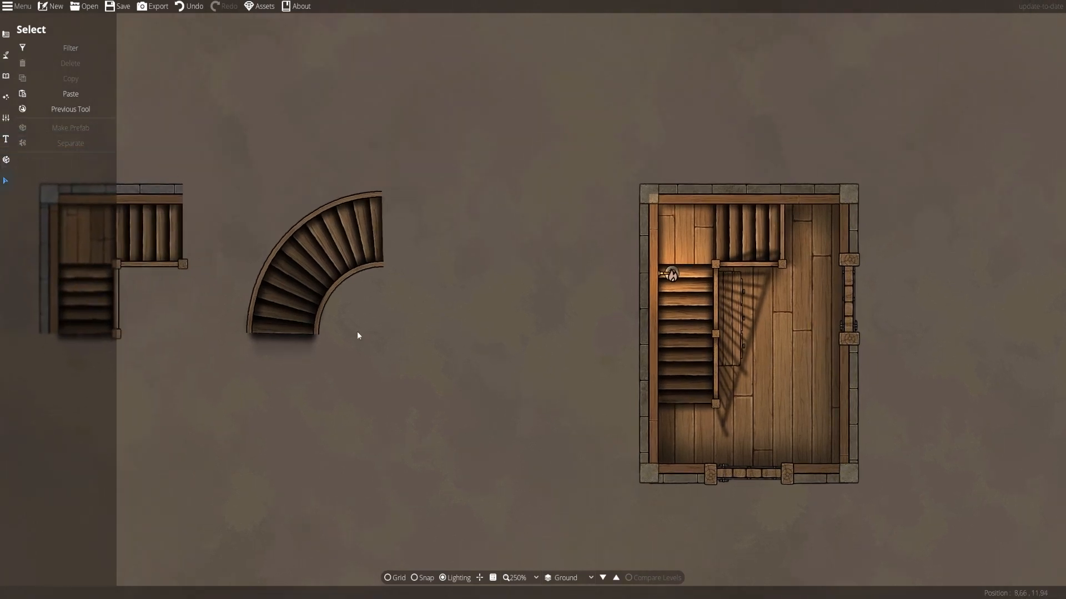
pyautogui.moveTo(328, 388); pyautogui.dragTo(473, 418)
pyautogui.moveTo(691, 26); pyautogui.dragTo(647, 197)
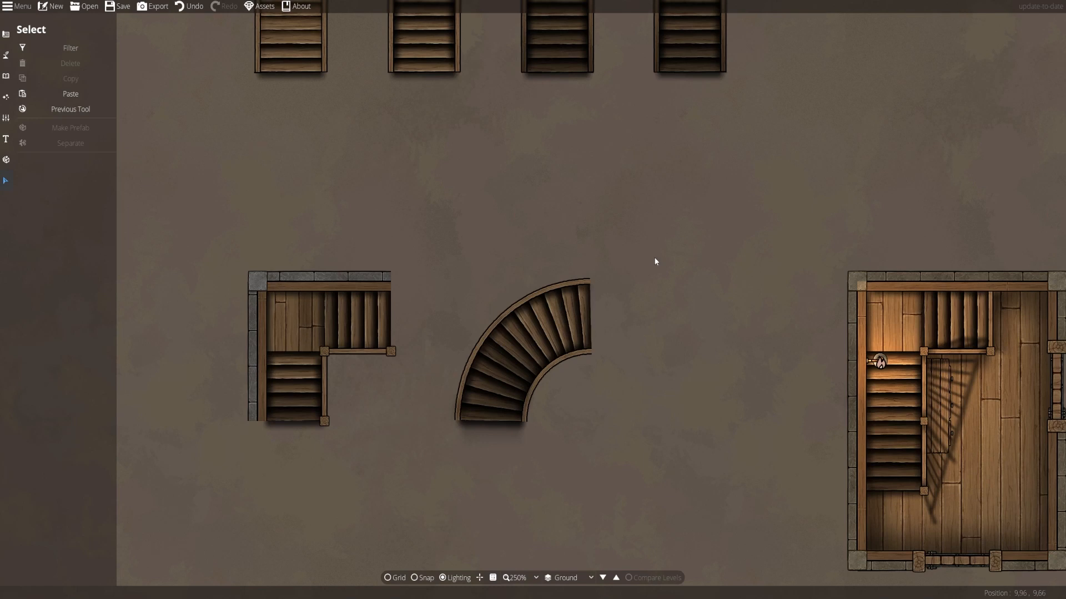
pyautogui.scroll(-2, 650, 297)
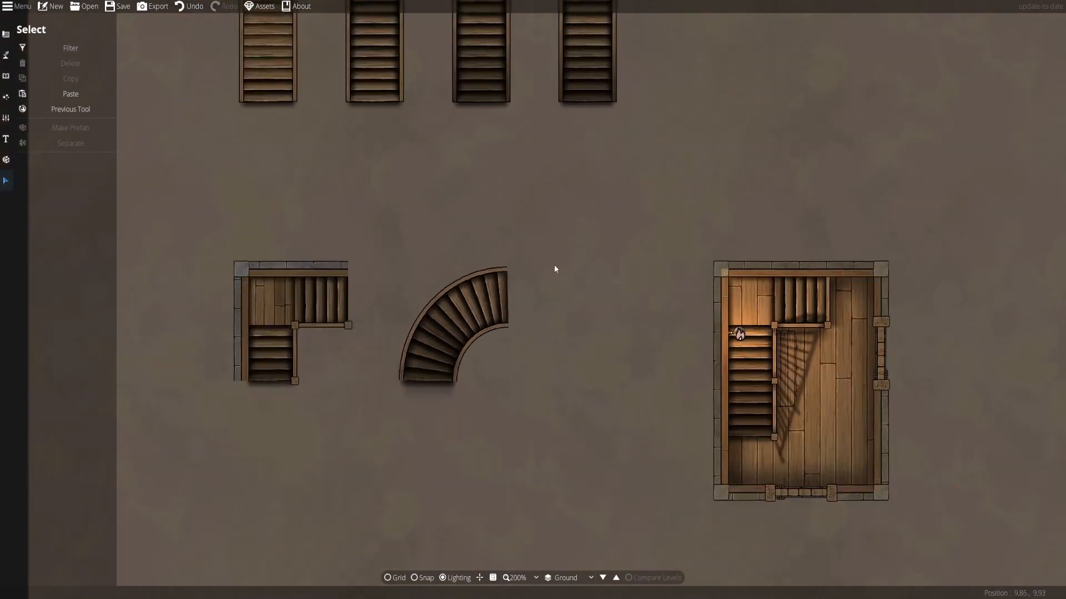